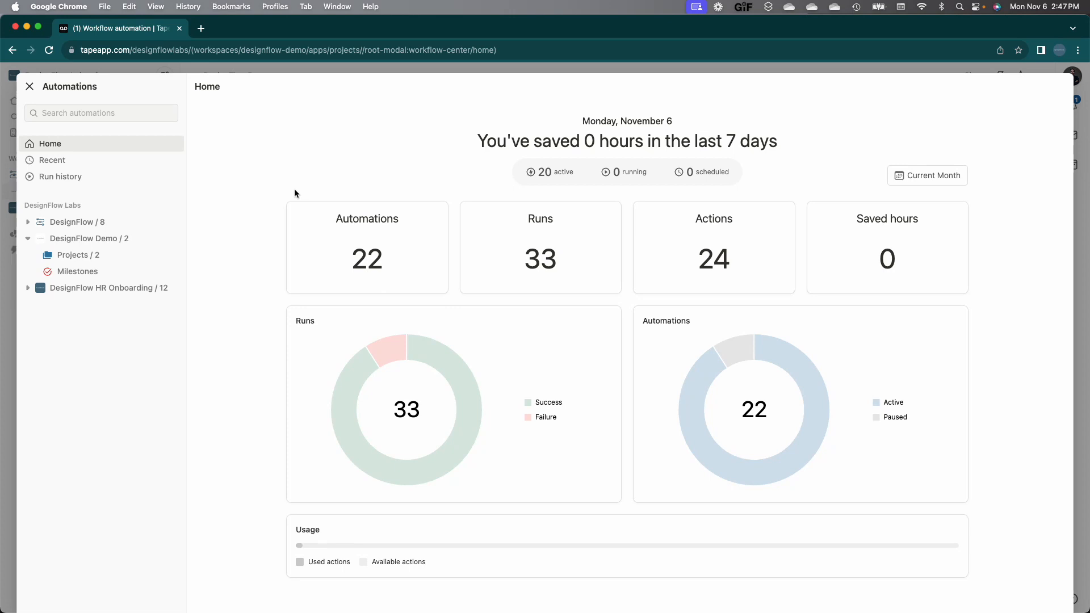
# Step: Close the automations overview and open the Project 5 record
pyautogui.click(29, 86)
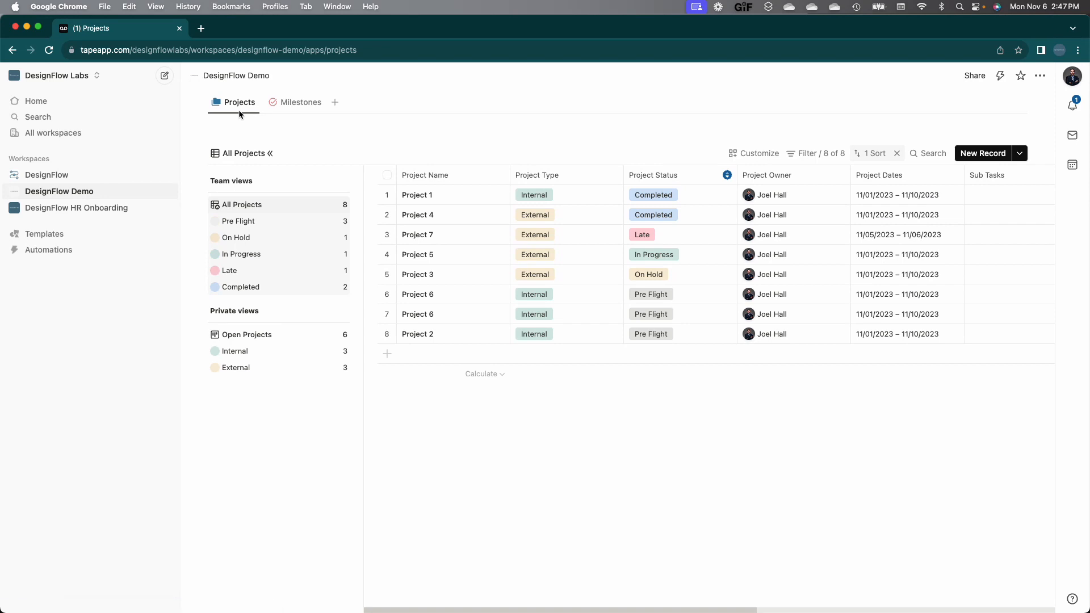
pyautogui.click(465, 257)
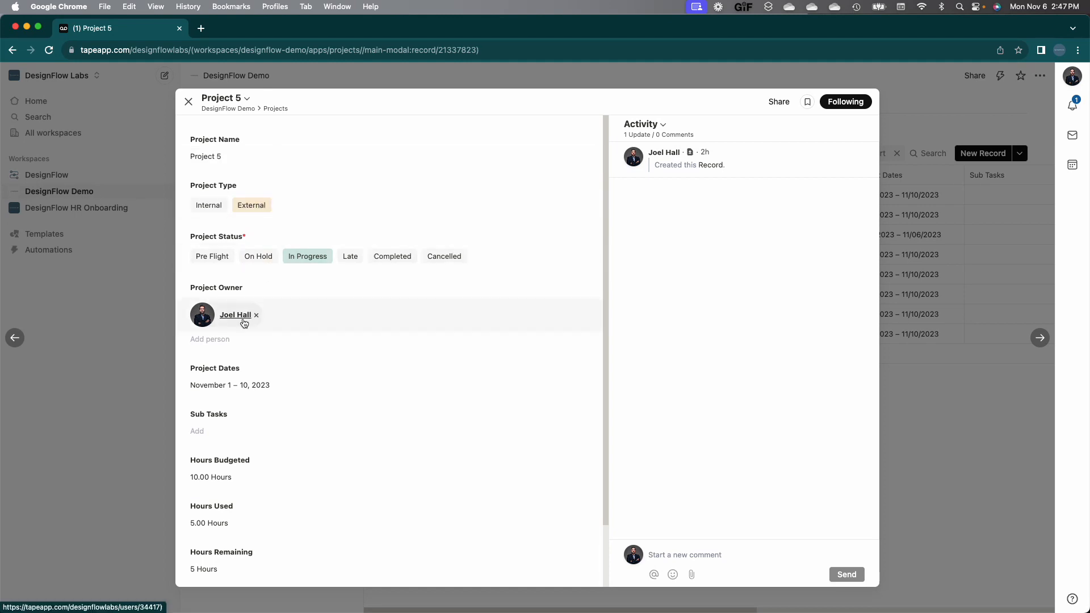
# Step: Add one blank, untitled sub-task to Project 5 and close the record
pyautogui.scroll(-3, 239, 385)
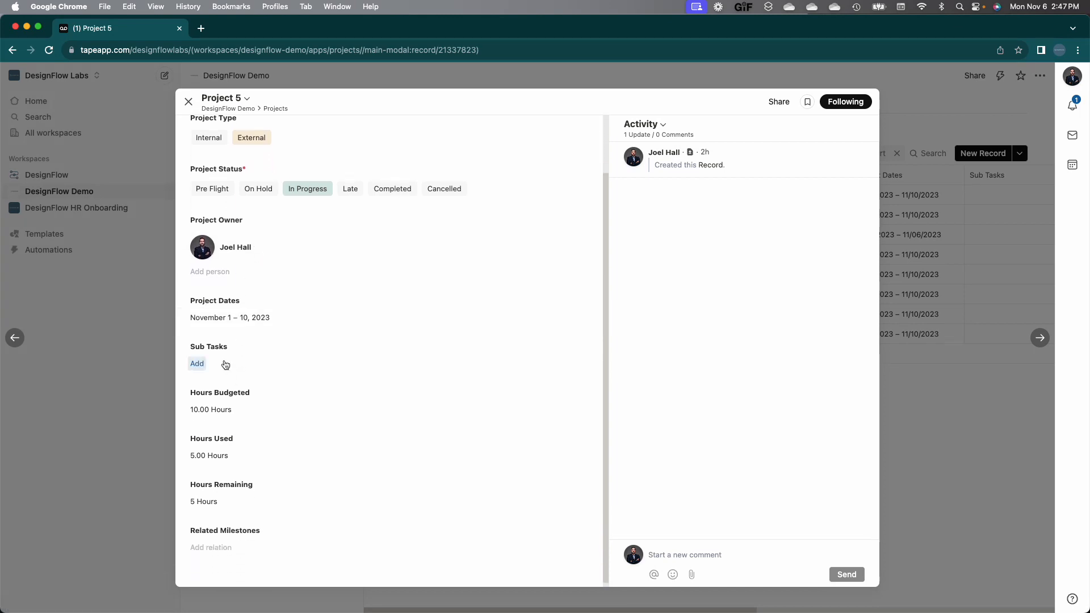
pyautogui.click(225, 364)
pyautogui.scroll(-2, 343, 401)
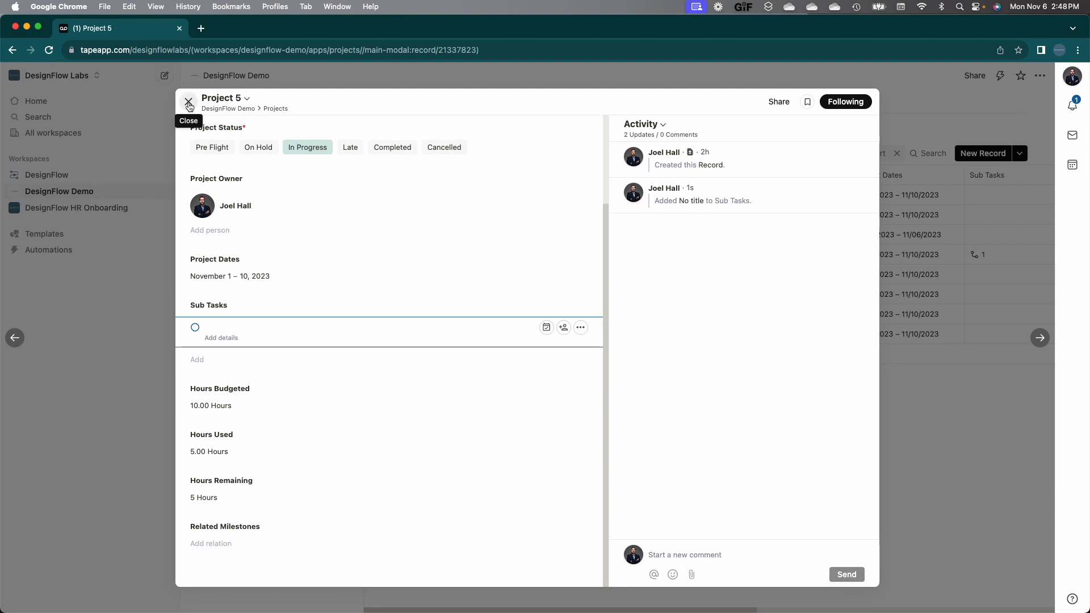
pyautogui.click(189, 102)
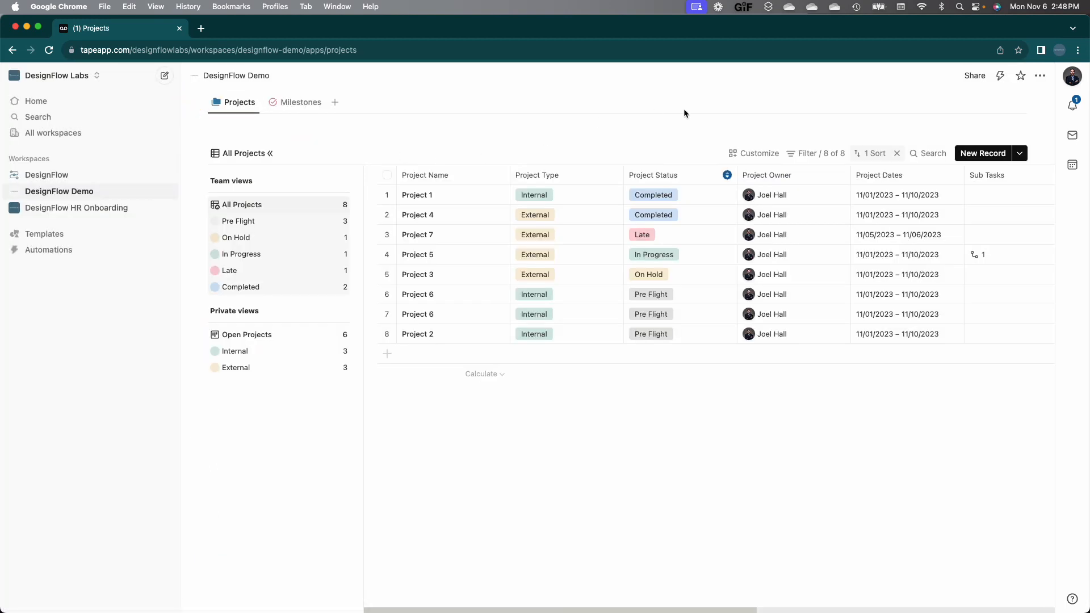
# Step: Inspect the 00.01 automation that assigns owners to new External projects, then go back to the list
pyautogui.click(1000, 76)
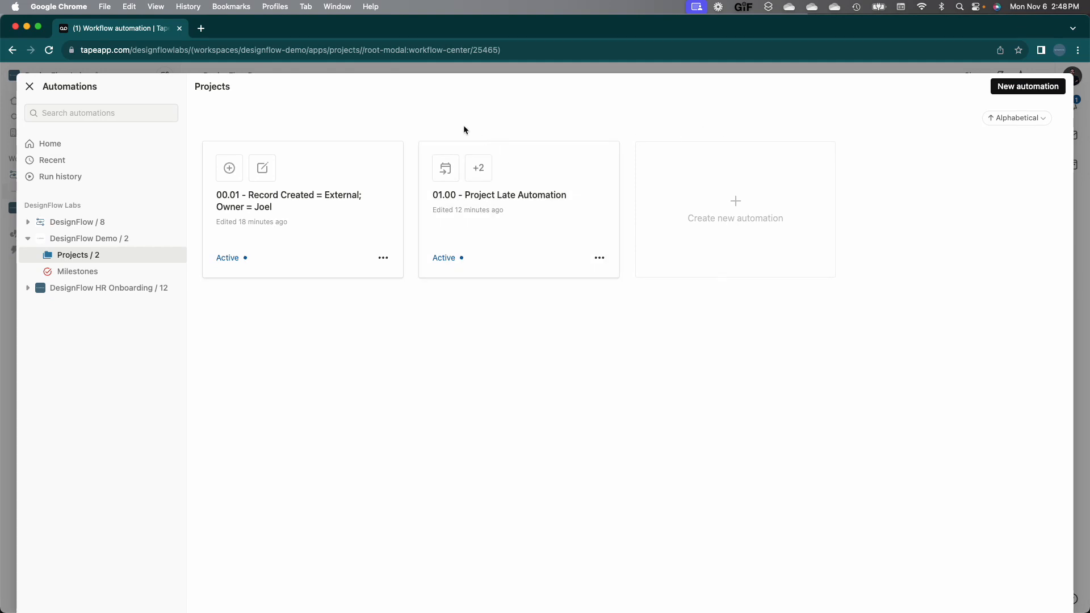
pyautogui.click(344, 178)
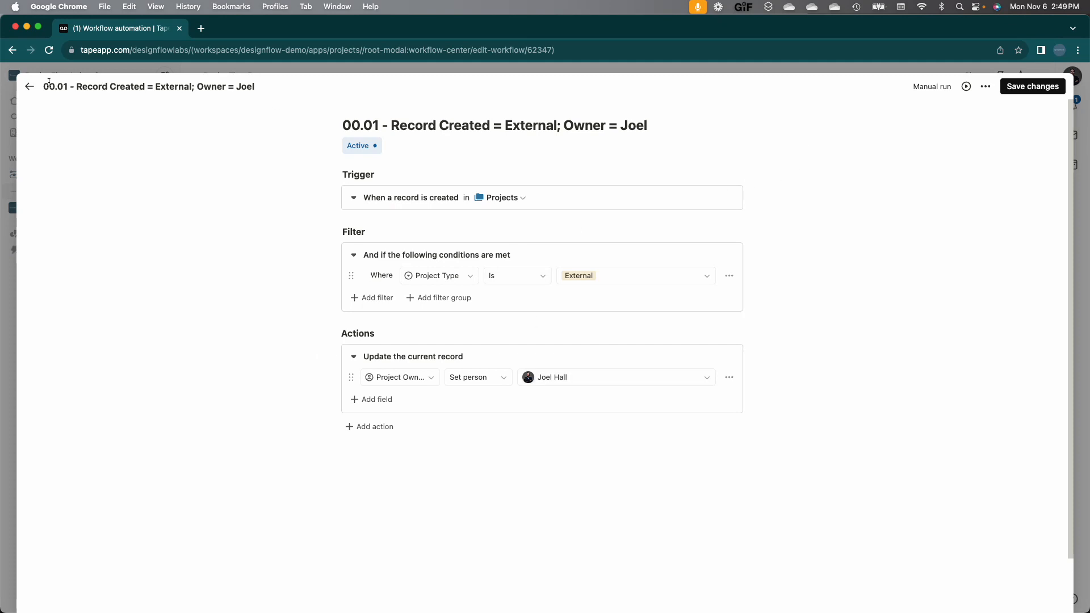
pyautogui.click(29, 86)
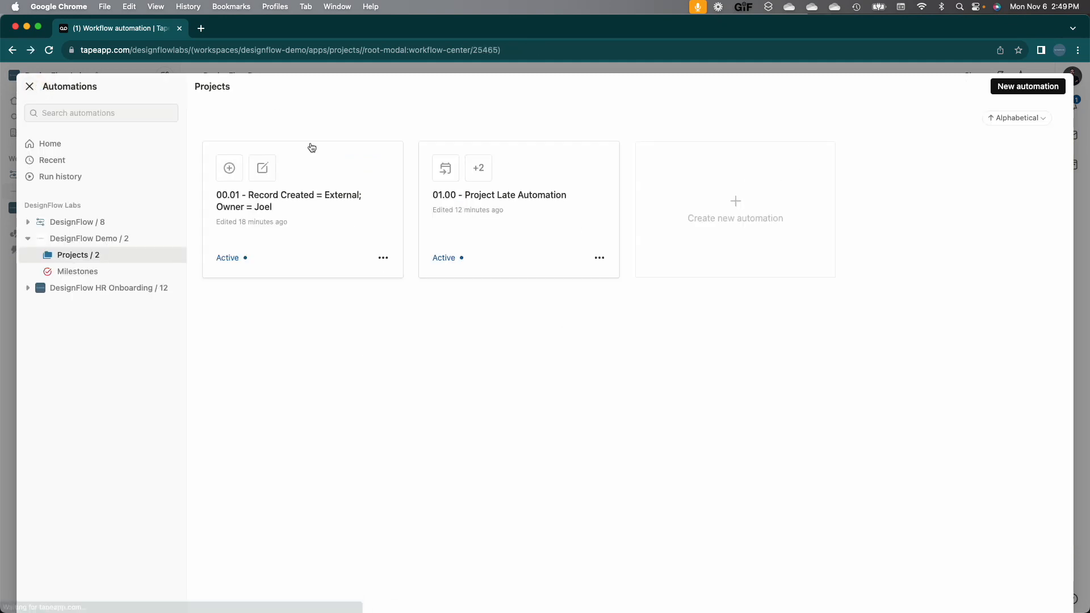
# Step: Abandon an untitled new automation, revisit 00.01, and close the Automations window
pyautogui.click(1035, 91)
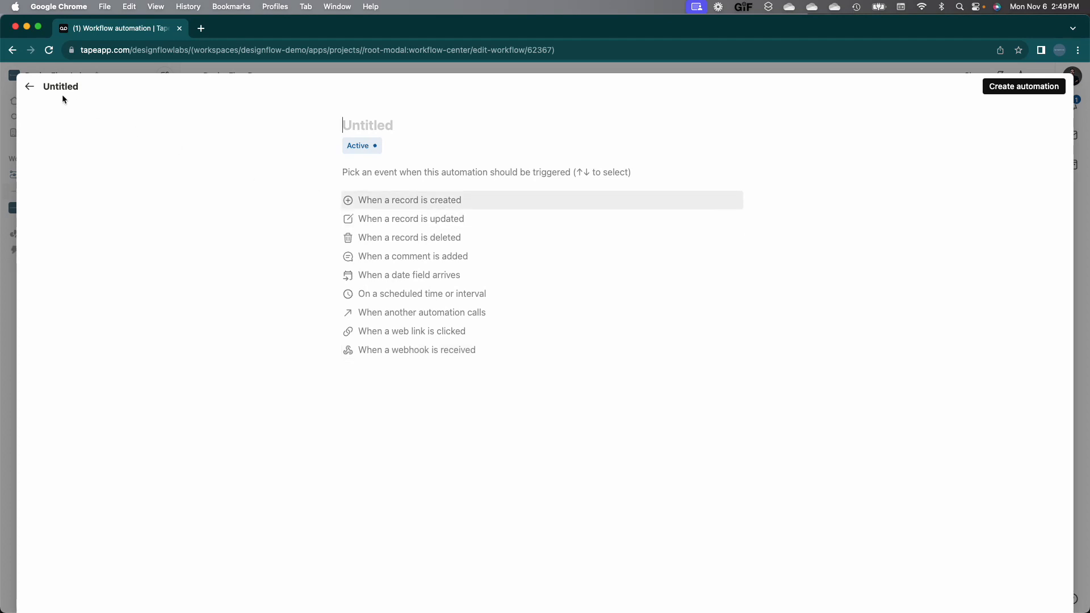
pyautogui.click(33, 88)
pyautogui.click(284, 187)
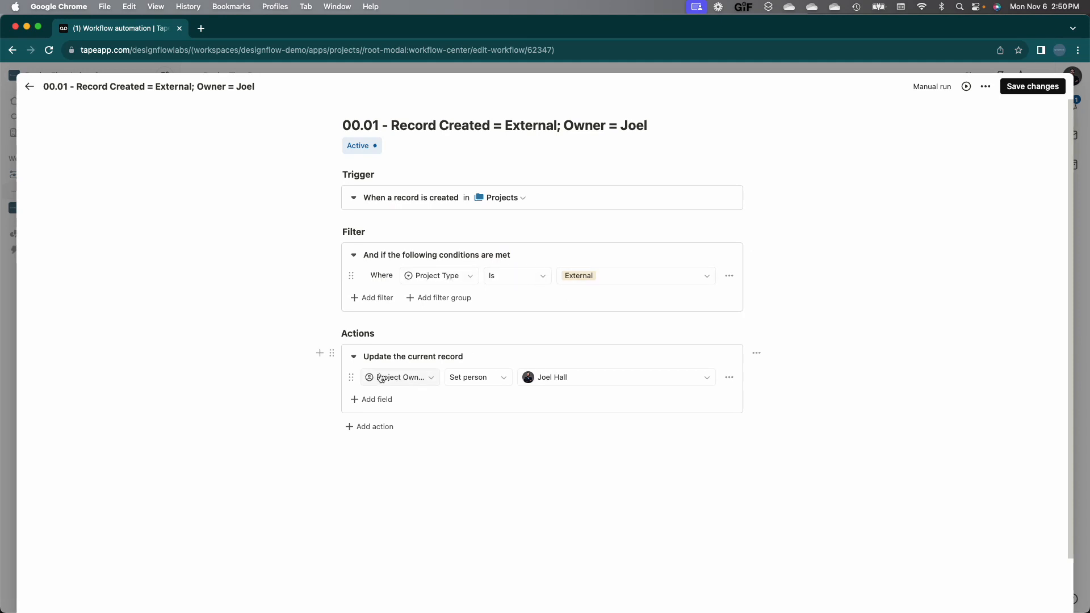
pyautogui.click(29, 87)
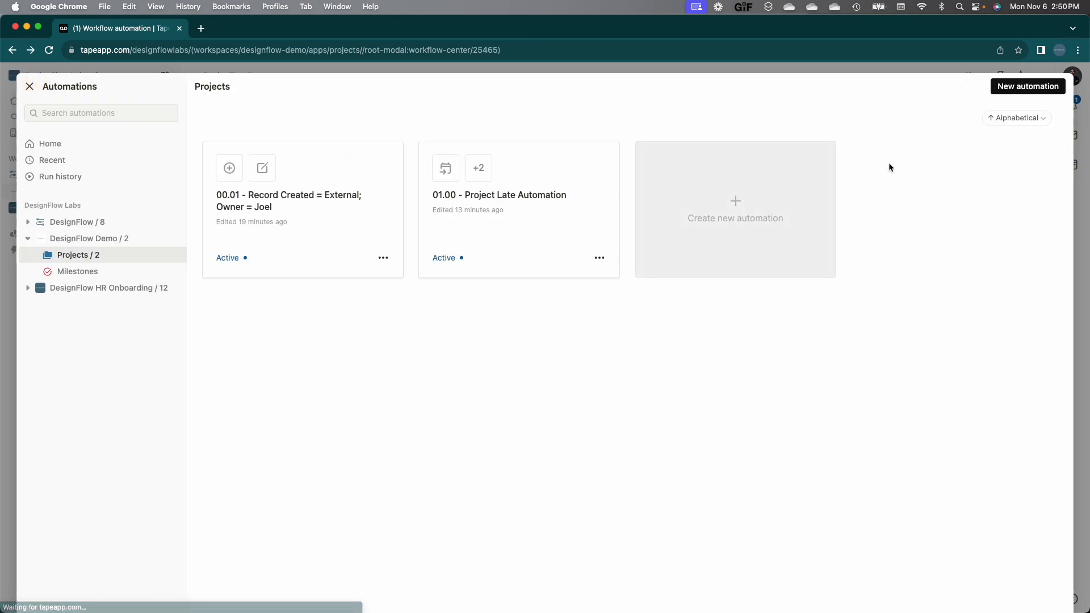
pyautogui.click(29, 88)
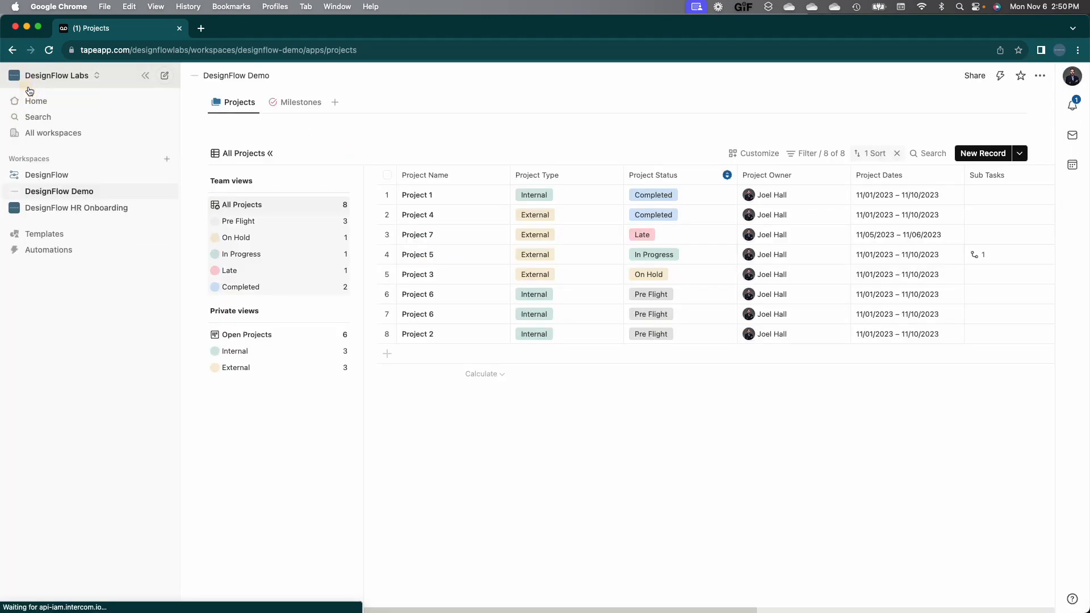
# Step: Create and save a record named 'Project 8' set to External and Pre Flight
pyautogui.click(974, 154)
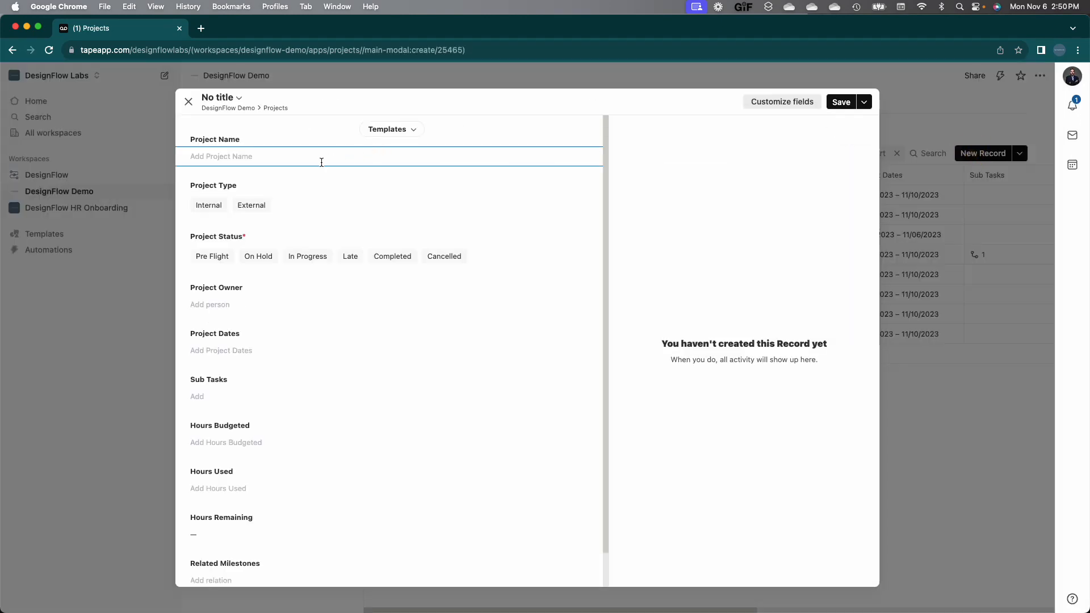
pyautogui.write('Project 8')
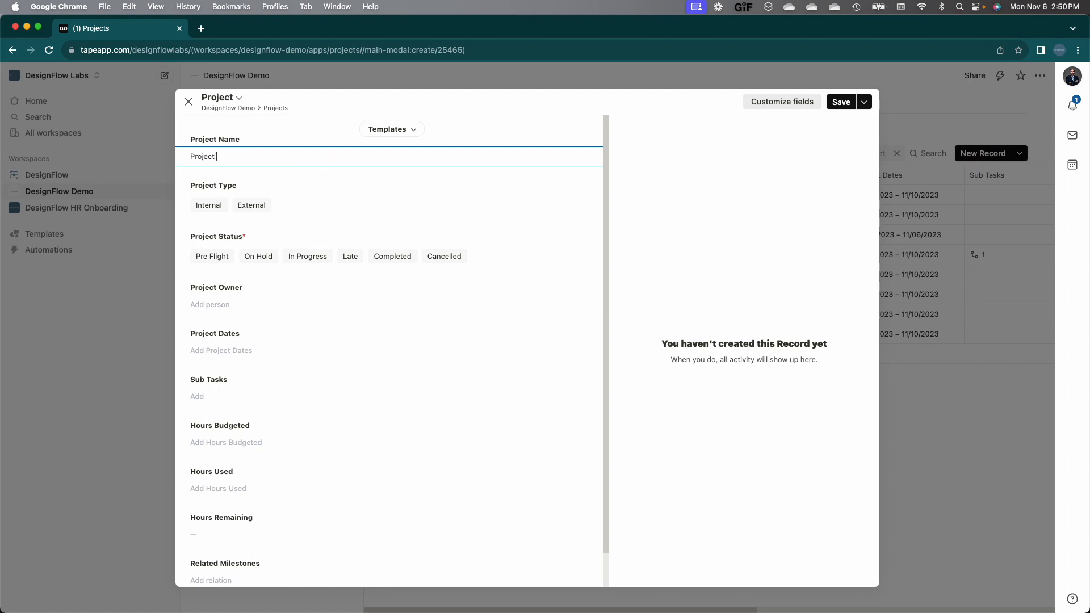
pyautogui.click(252, 203)
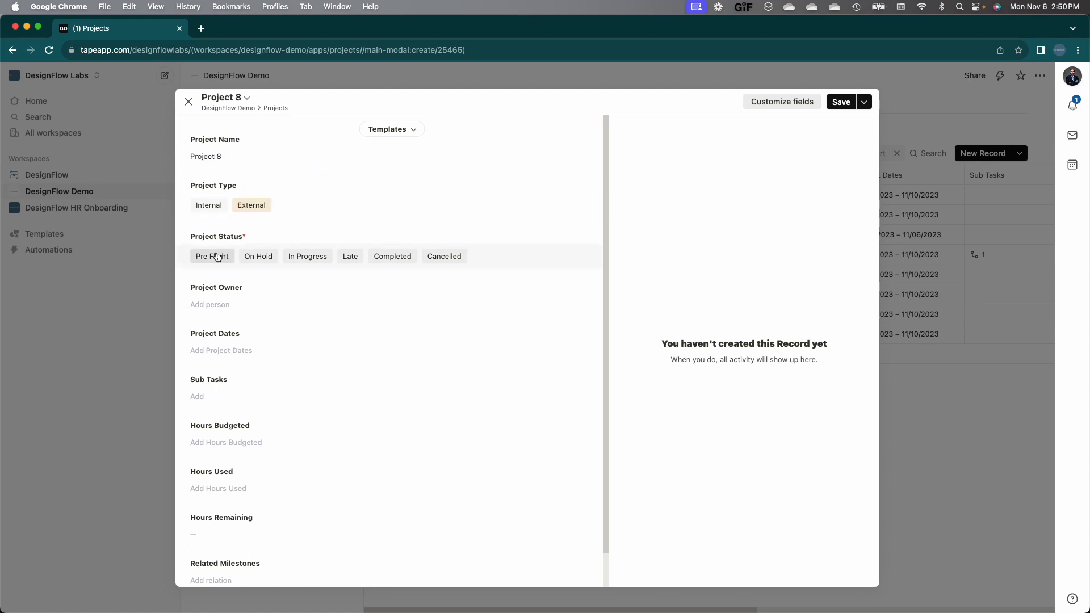
pyautogui.click(212, 255)
pyautogui.click(839, 103)
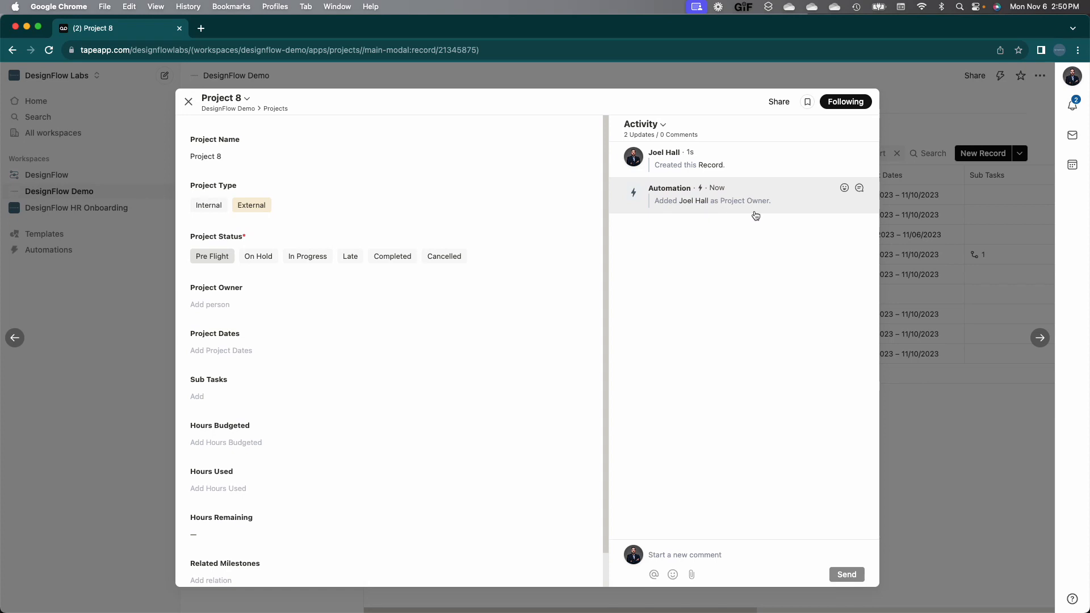
# Step: Refresh Project 8 and inspect the automation that filled in its owner
pyautogui.click(50, 49)
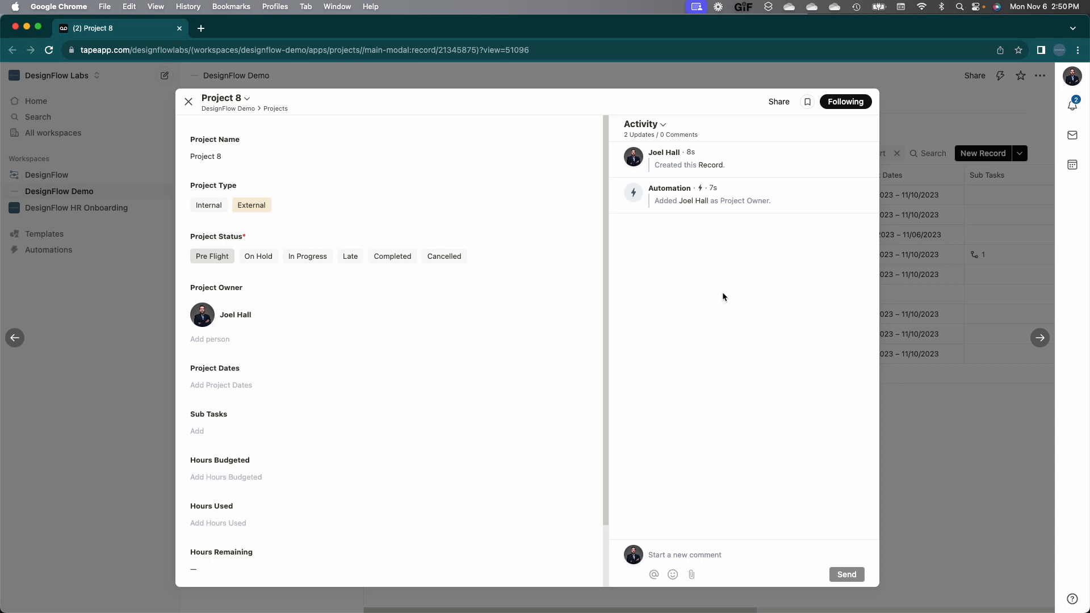
pyautogui.moveTo(701, 192)
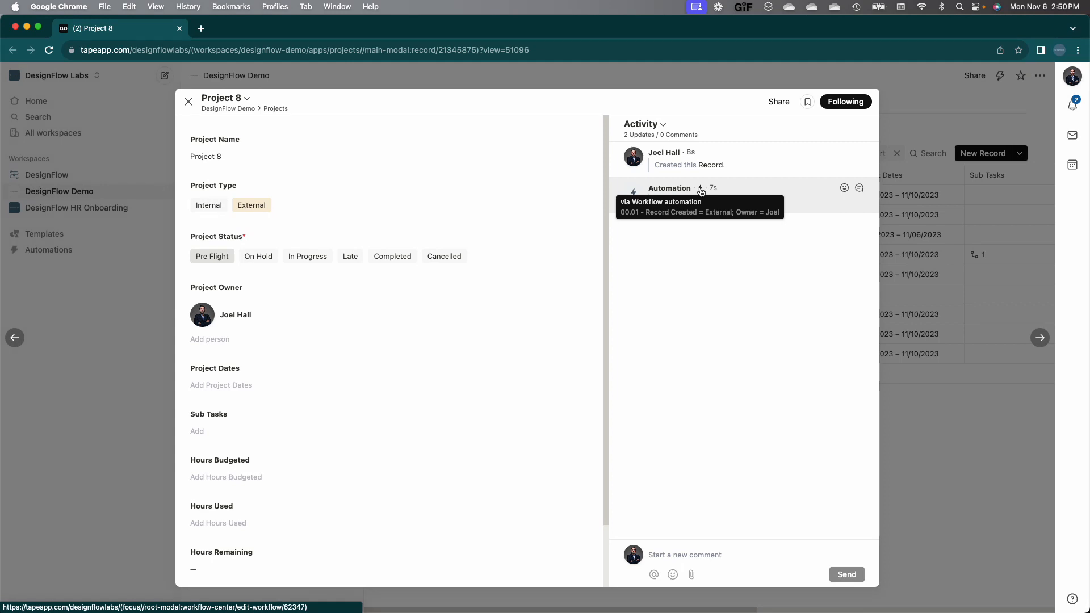
pyautogui.click(701, 192)
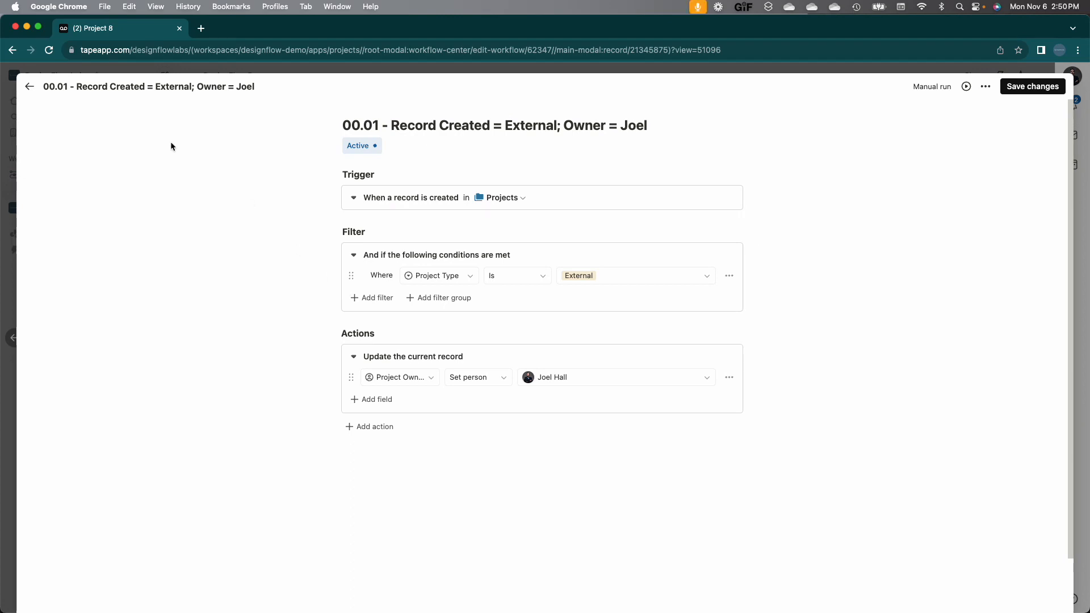
pyautogui.click(29, 87)
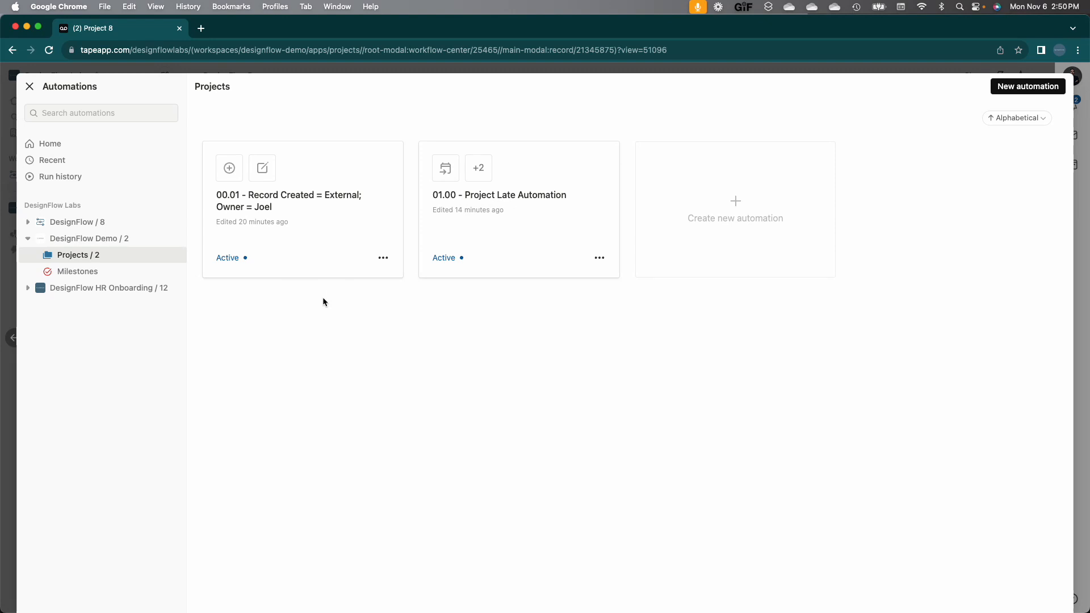
pyautogui.click(29, 87)
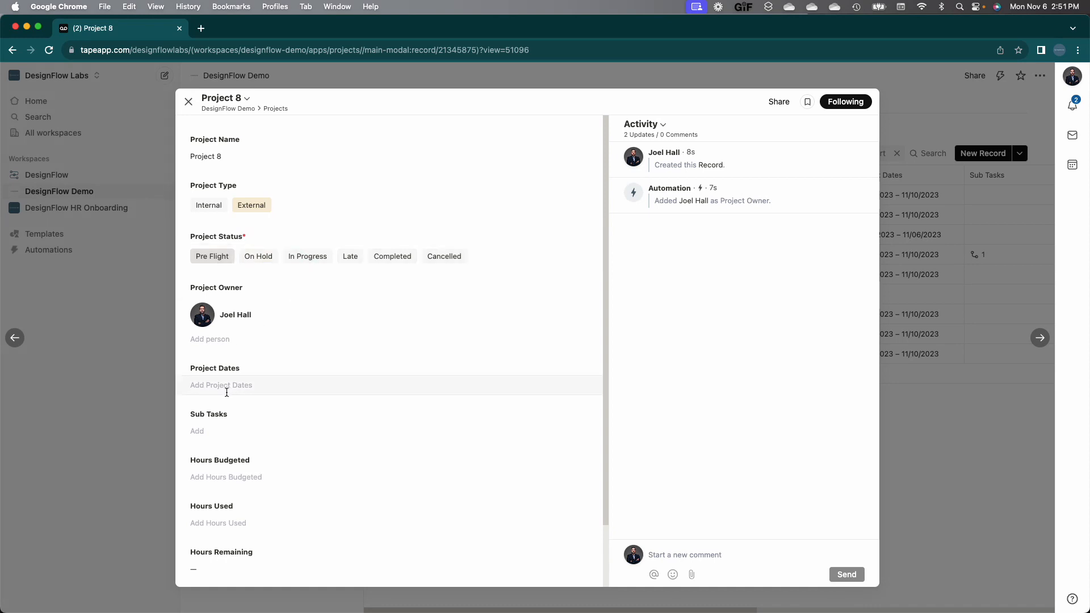
# Step: Set Project 8's dates to November 5–6, 2023 and its status to In Progress
pyautogui.click(227, 386)
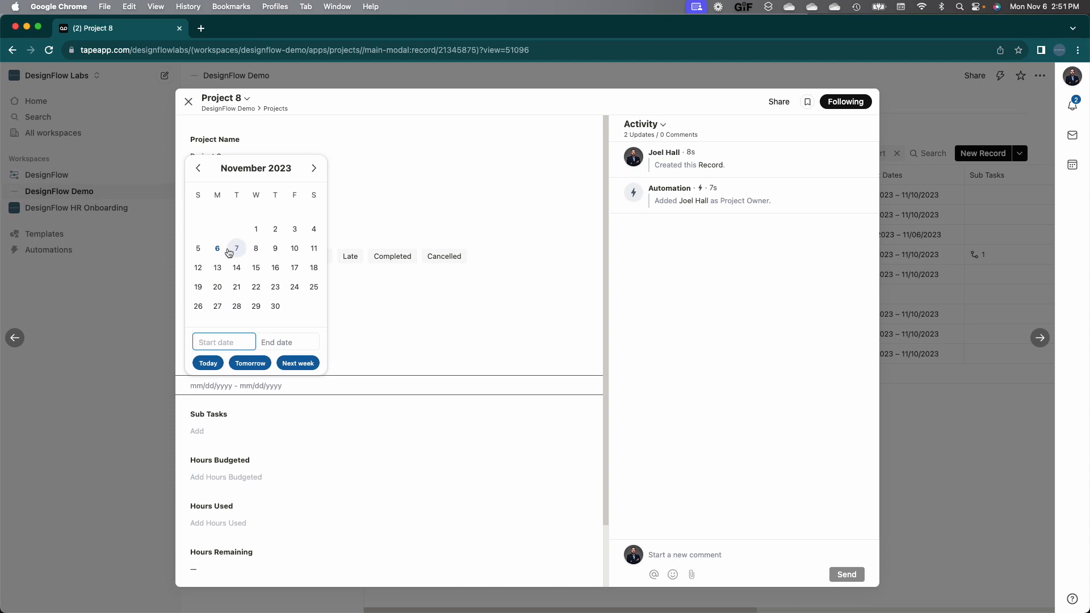
pyautogui.click(197, 251)
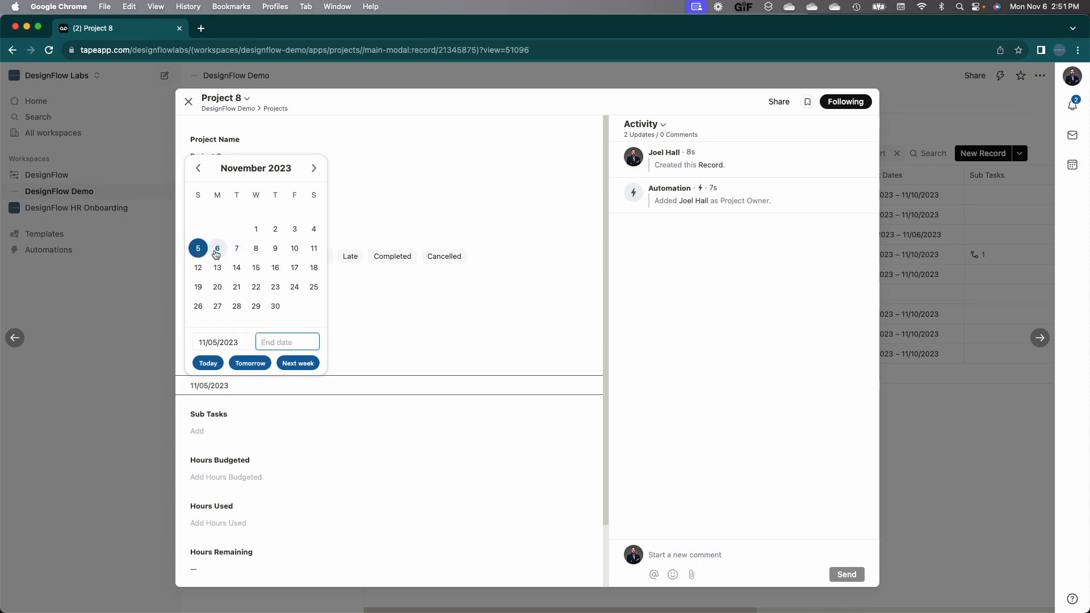
pyautogui.click(217, 250)
pyautogui.click(392, 113)
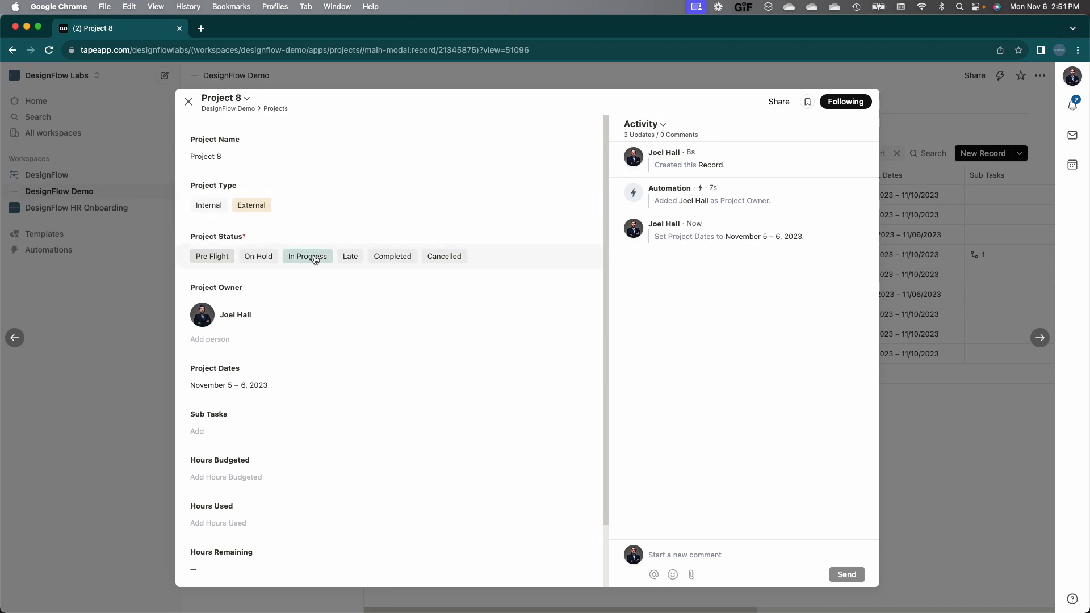
pyautogui.click(308, 256)
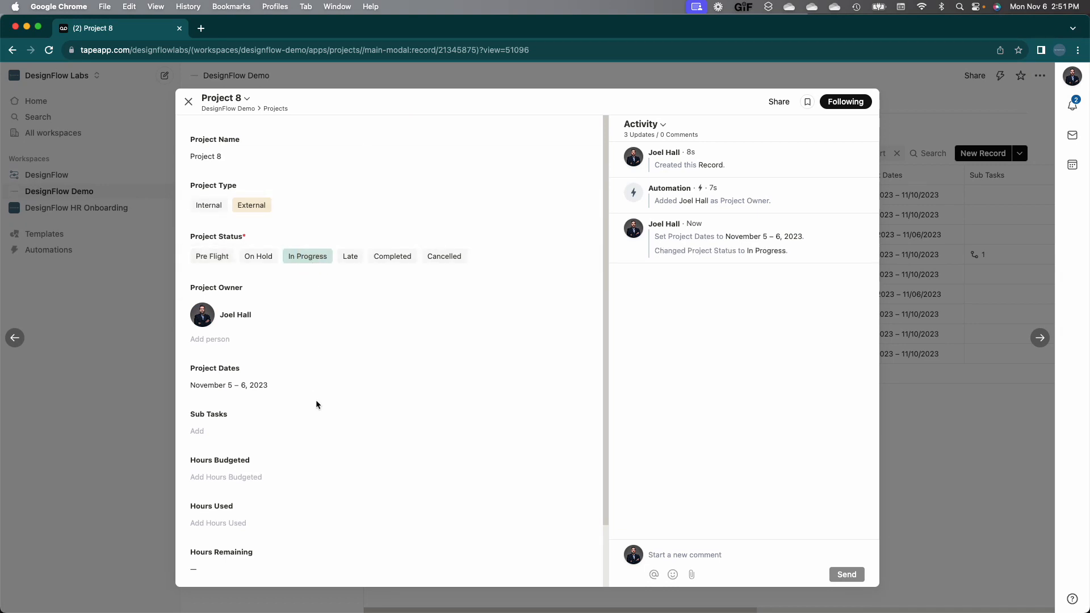
# Step: Post the comment 'We're getting ready to have this one complete but might have run into a challenge.' and close the record
pyautogui.click(703, 560)
pyautogui.write("We're getting ")
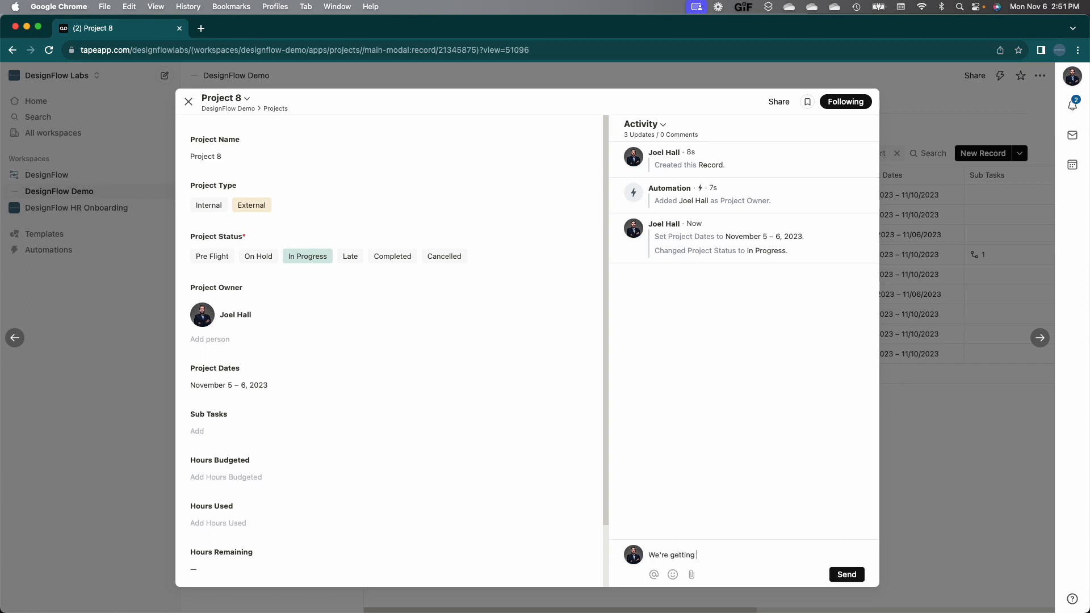
pyautogui.write('ready to have this one compete')
pyautogui.press('BackSpace')
pyautogui.press('BackSpace')
pyautogui.press('BackSpace')
pyautogui.press('BackSpace')
pyautogui.write('lete but might ')
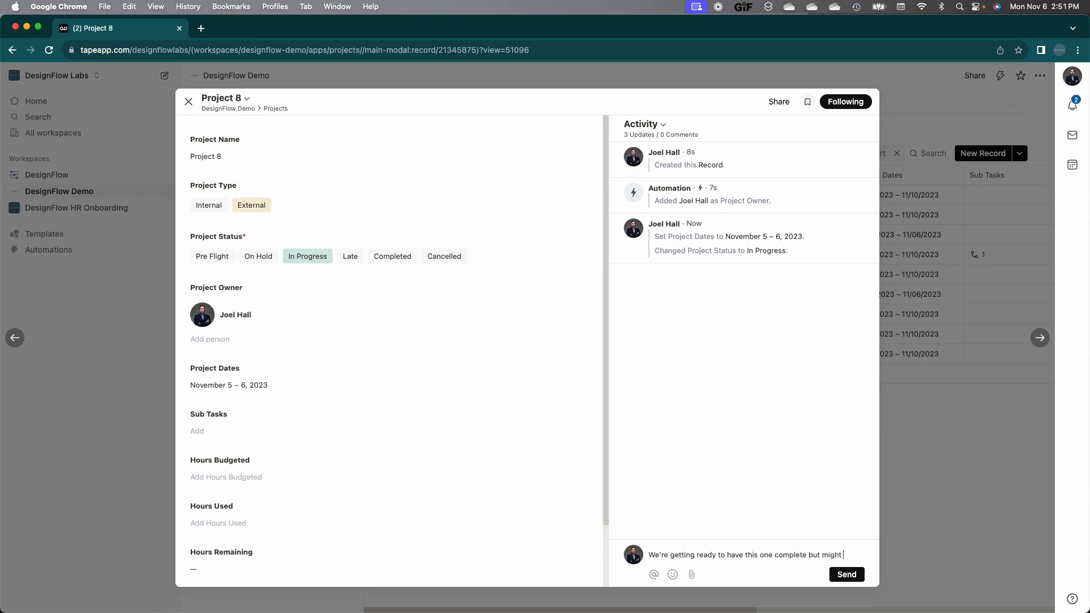
pyautogui.write('have run into a challenge.')
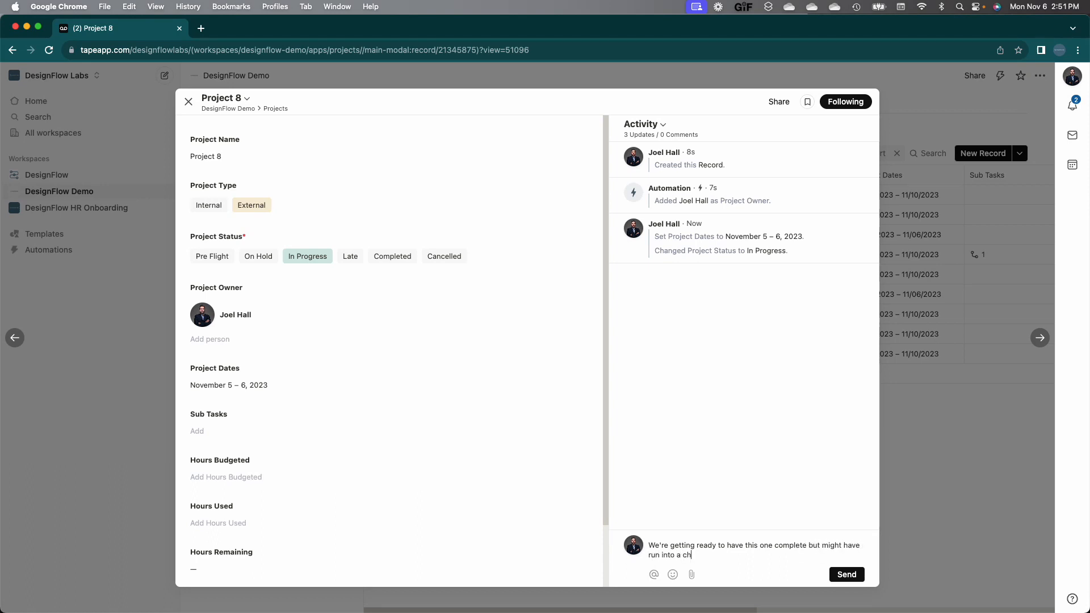
pyautogui.click(848, 574)
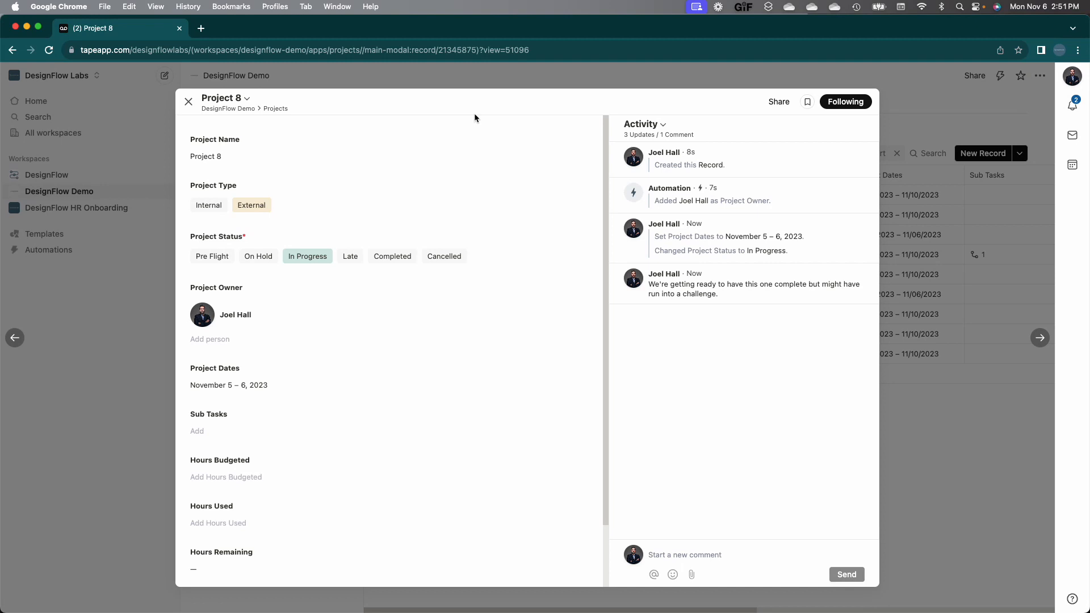
pyautogui.click(188, 101)
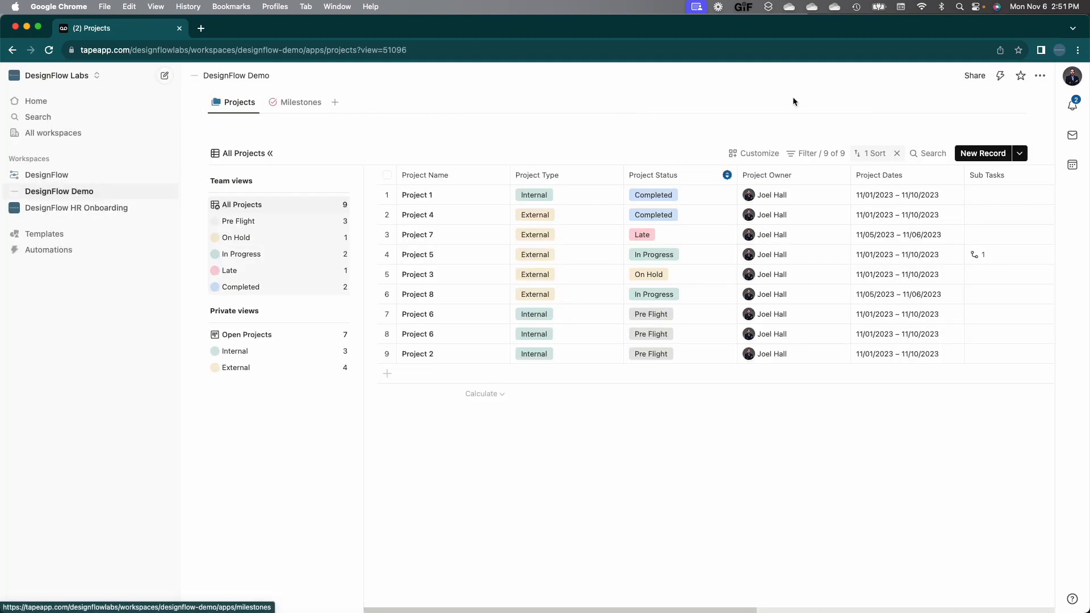
pyautogui.click(1001, 76)
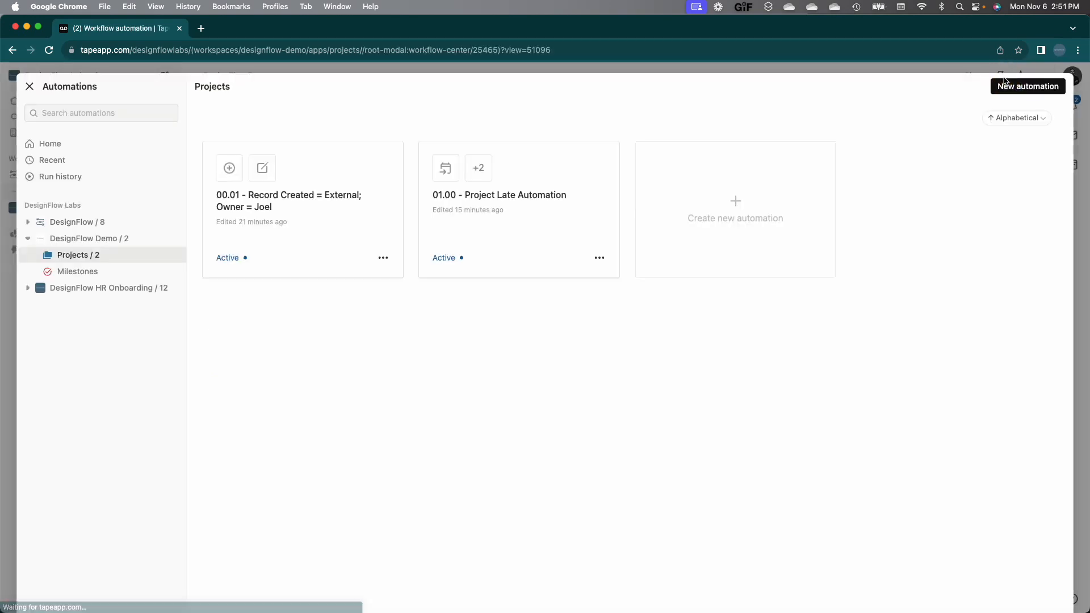
pyautogui.click(592, 213)
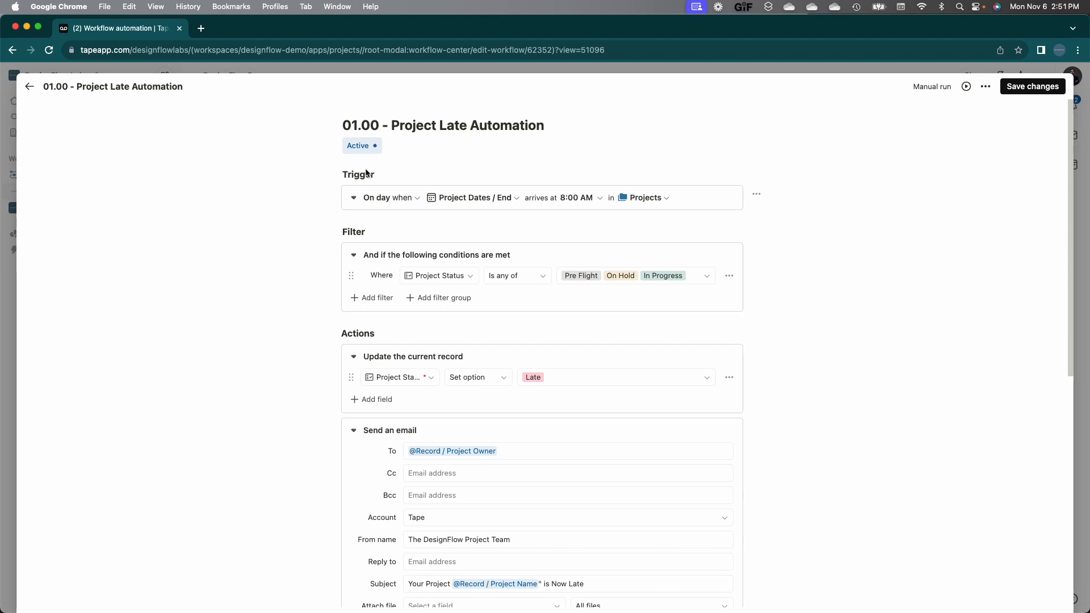
pyautogui.click(29, 86)
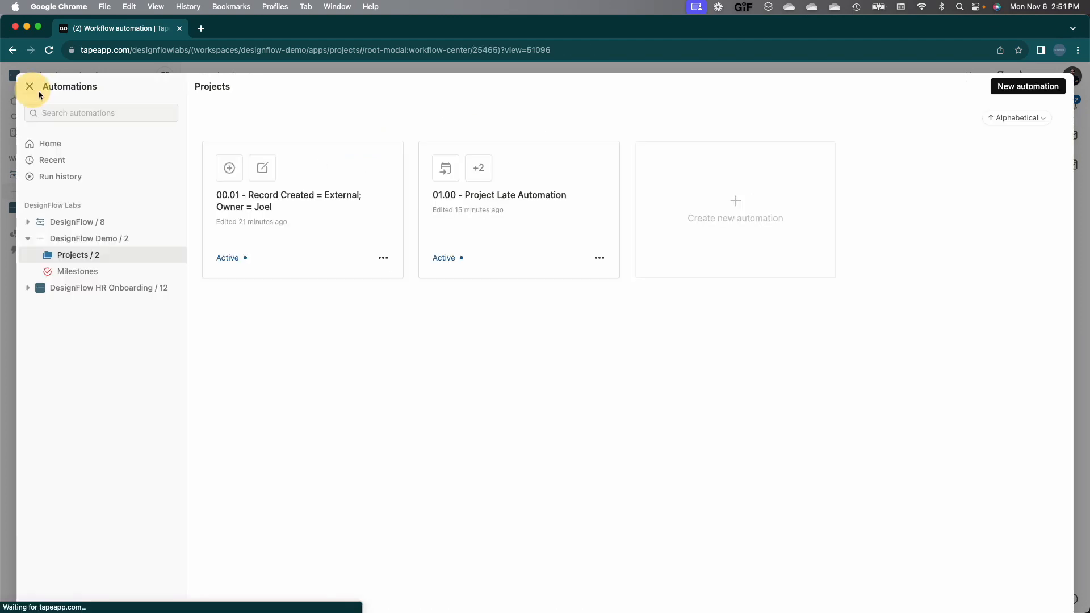
pyautogui.click(993, 98)
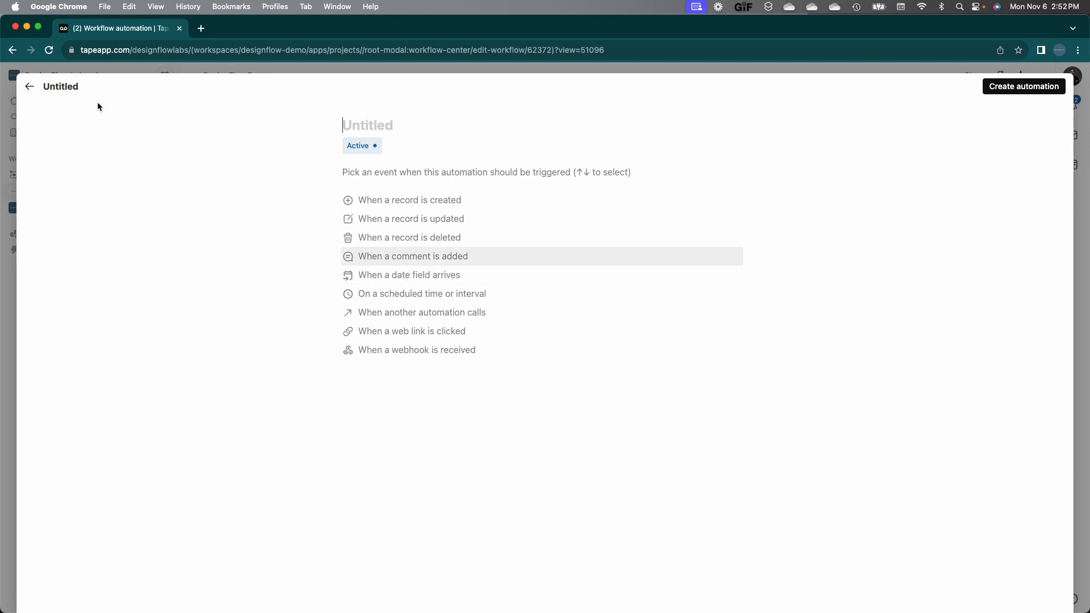
pyautogui.click(30, 86)
pyautogui.click(525, 197)
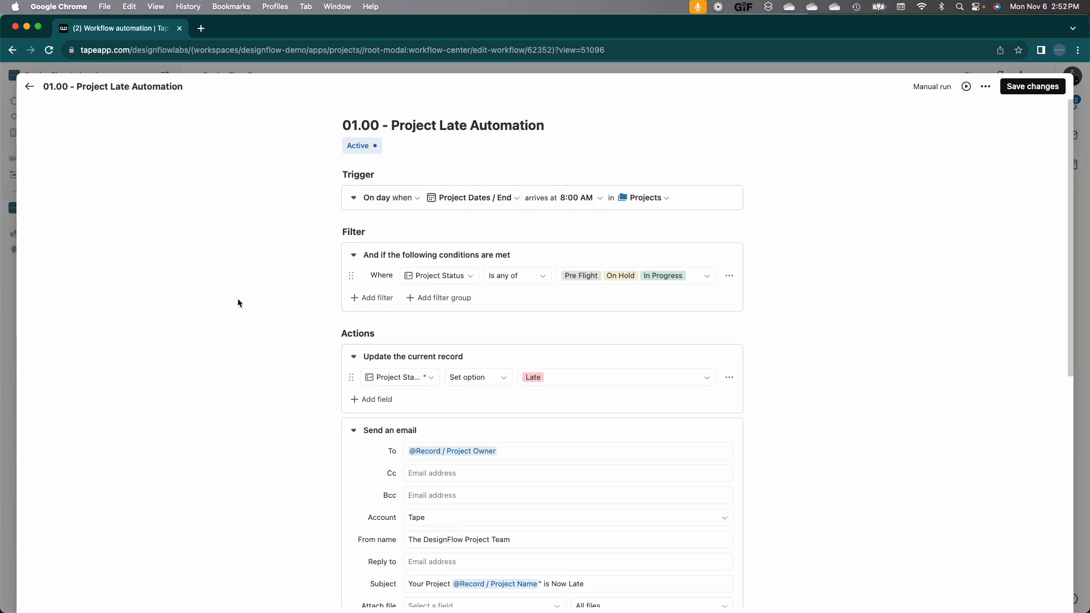
# Step: Replace the email's project-owner recipient with the support e-mail address
pyautogui.scroll(-1, 238, 303)
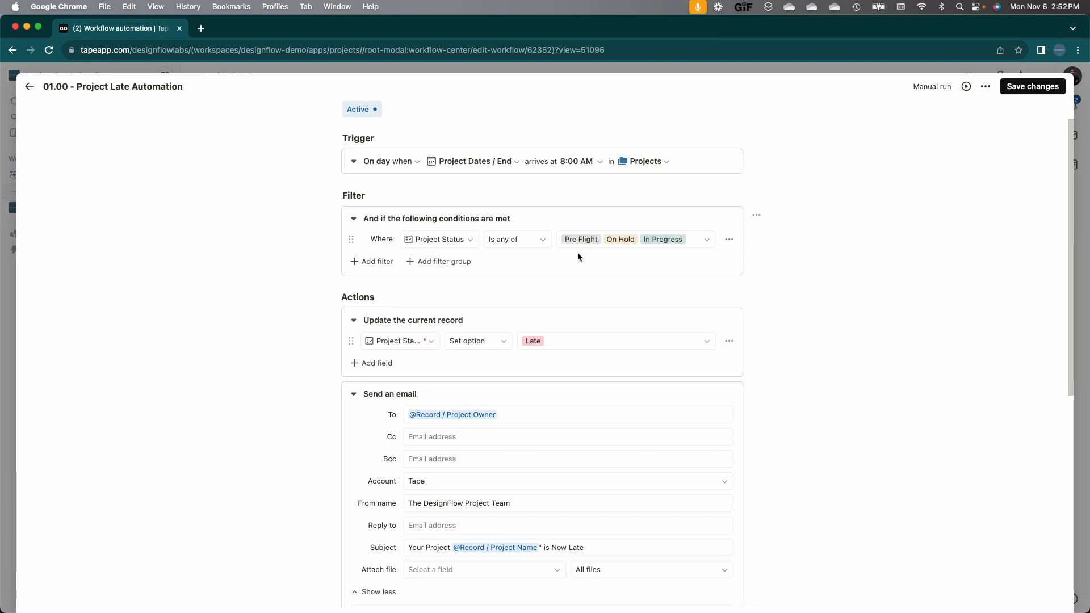
pyautogui.scroll(-3, 578, 253)
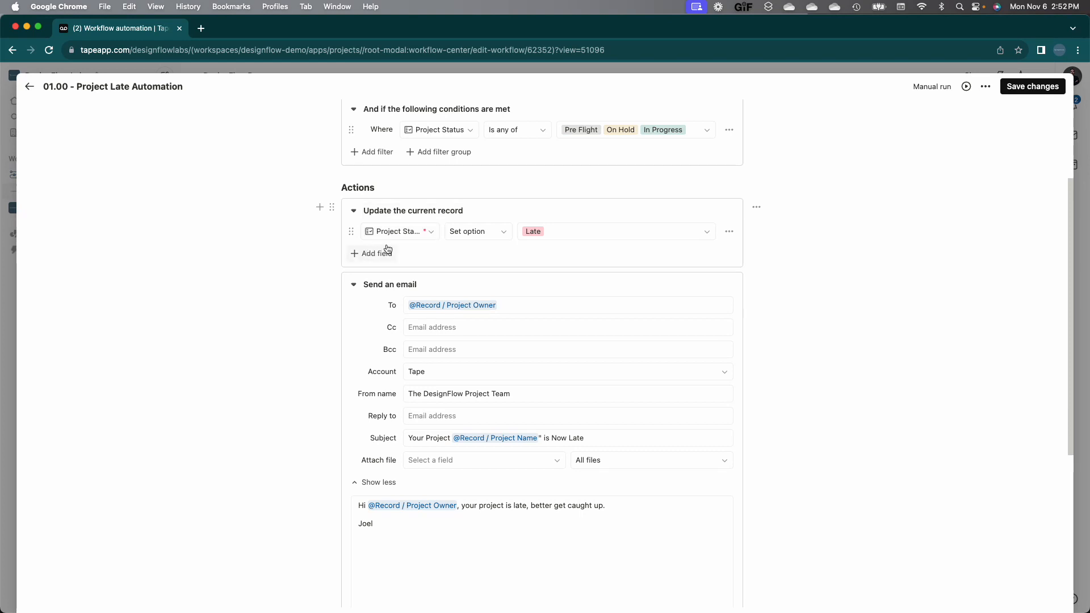
pyautogui.click(503, 305)
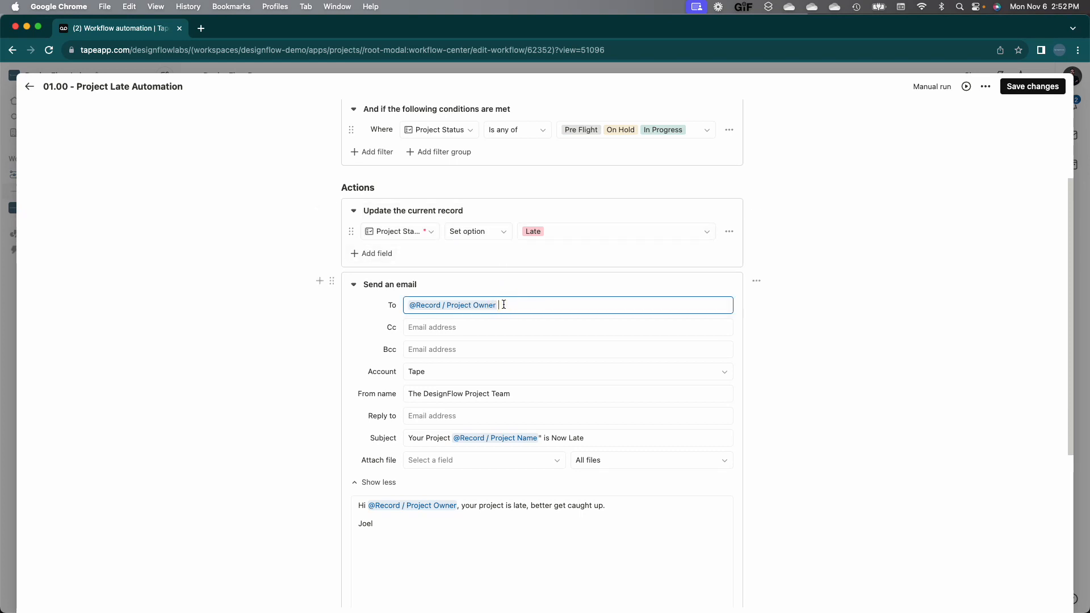
pyautogui.press('BackSpace')
pyautogui.press('BackSpace')
pyautogui.press('BackSpace')
pyautogui.press('BackSpace')
pyautogui.press('BackSpace')
pyautogui.press('BackSpace')
pyautogui.press('BackSpace')
pyautogui.press('BackSpace')
pyautogui.press('BackSpace')
pyautogui.press('BackSpace')
pyautogui.press('BackSpace')
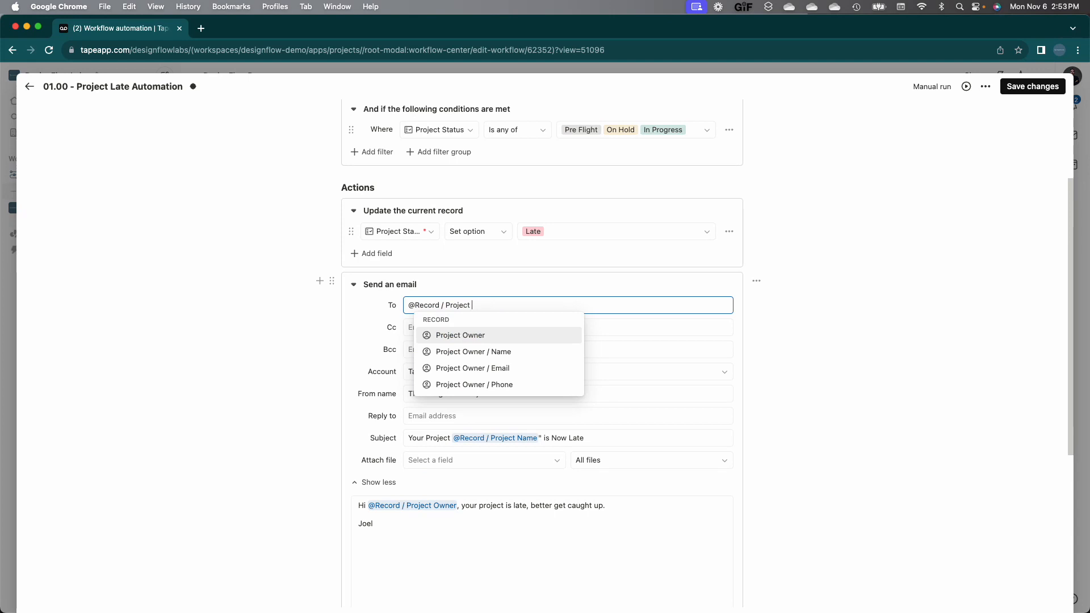
pyautogui.press('BackSpace')
pyautogui.press('BackSpace')
pyautogui.press('BackSpace')
pyautogui.press('BackSpace')
pyautogui.press('BackSpace')
pyautogui.press('BackSpace')
pyautogui.press('BackSpace')
pyautogui.press('BackSpace')
pyautogui.press('BackSpace')
pyautogui.press('BackSpace')
pyautogui.press('BackSpace')
pyautogui.press('BackSpace')
pyautogui.press('BackSpace')
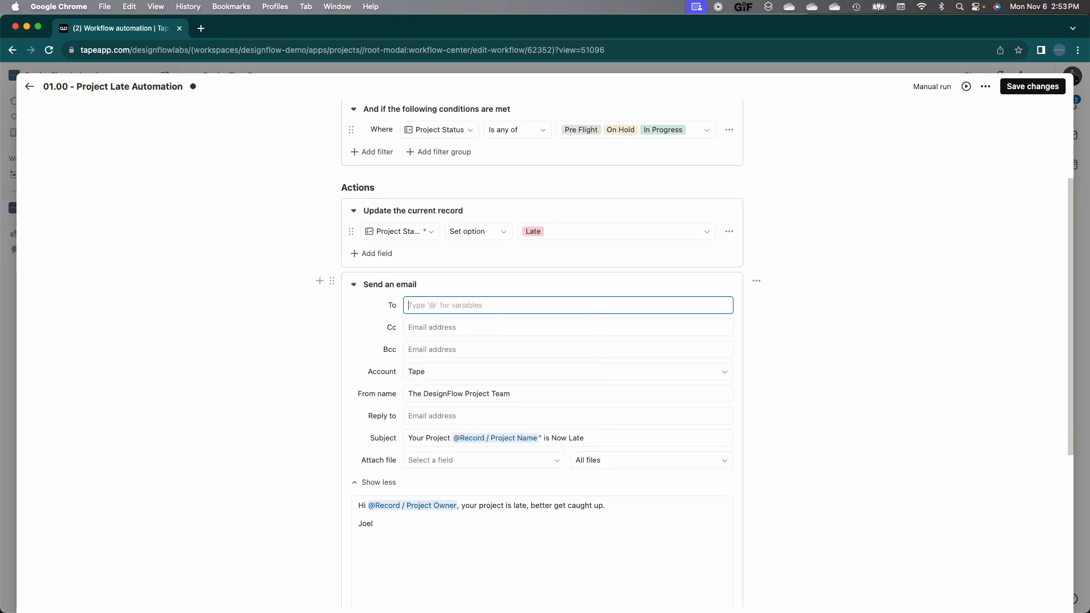
# Step: Rewrite the email's greeting line to say the following project has run late
pyautogui.click(454, 506)
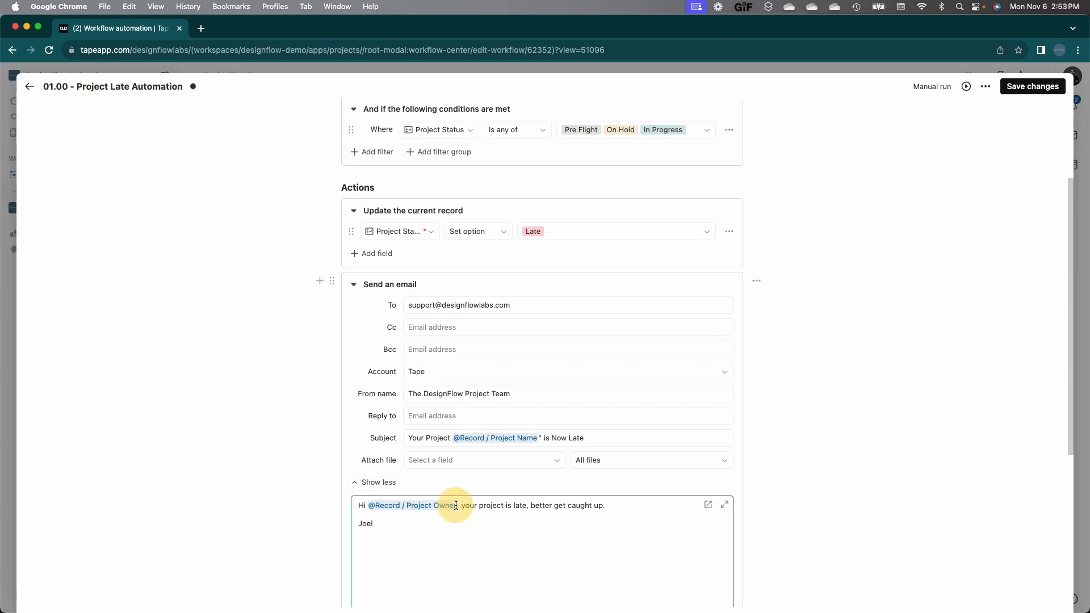
pyautogui.tripleClick(475, 505)
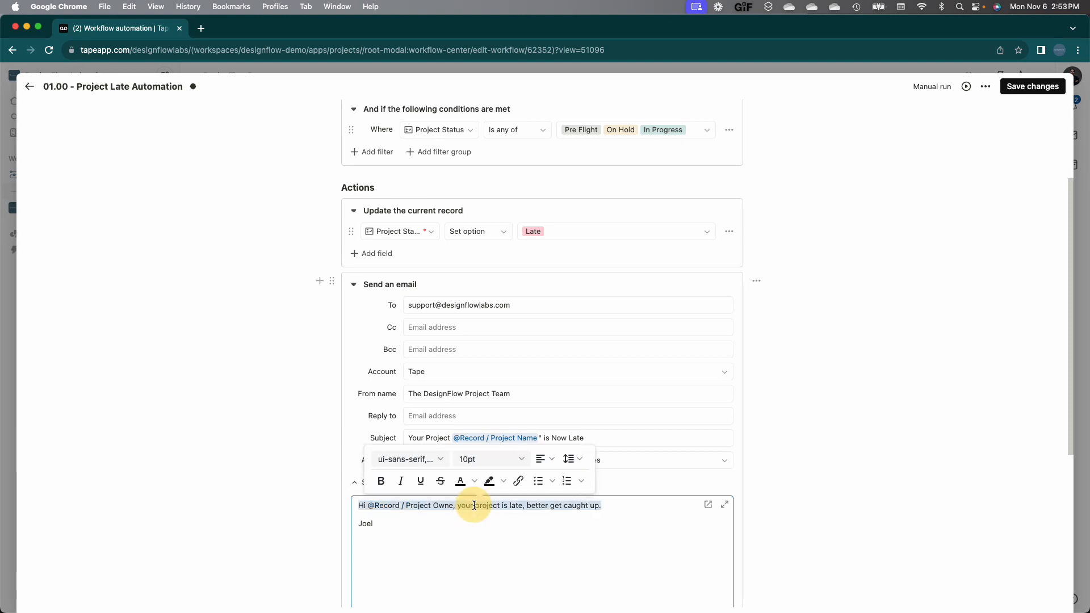
pyautogui.write('Hi Joe,')
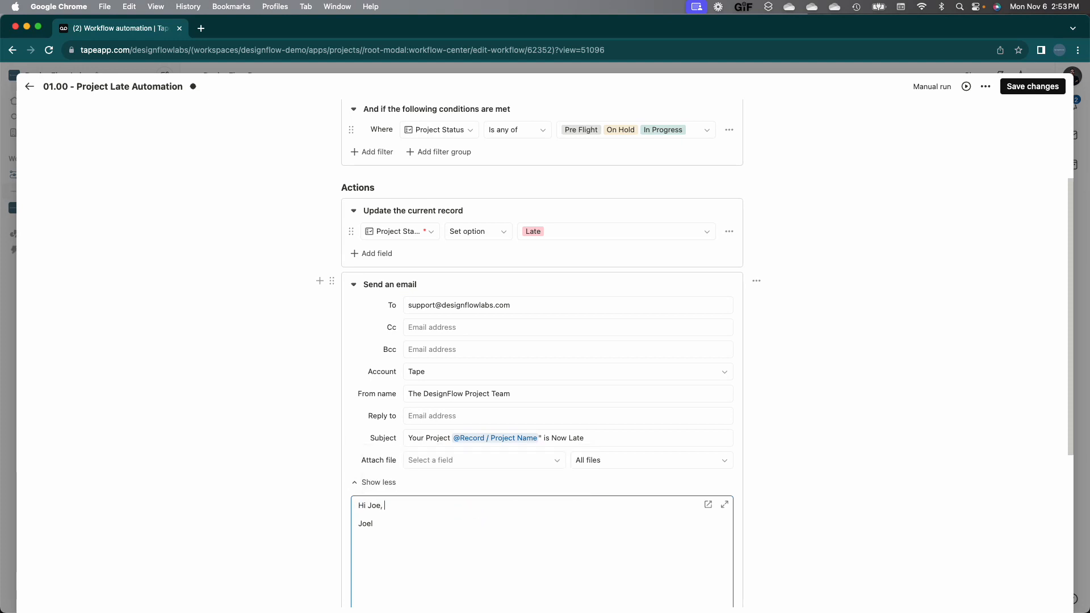
pyautogui.press('BackSpace')
pyautogui.write('k')
pyautogui.write(', the following ')
pyautogui.write('prjoect had')
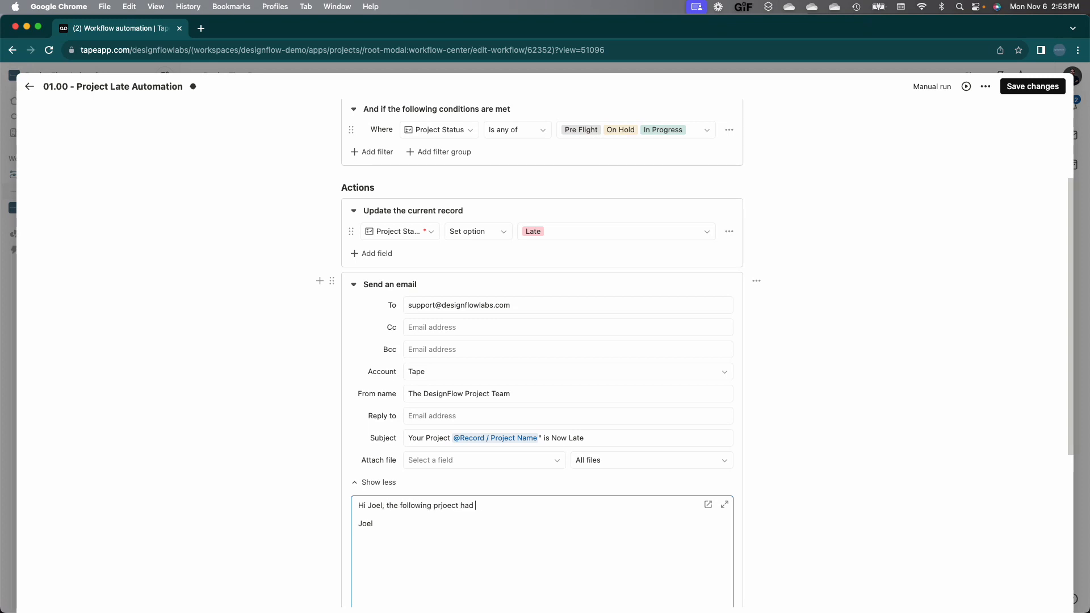
pyautogui.press('BackSpace')
pyautogui.press('BackSpace')
pyautogui.write('s run')
pyautogui.press('BackSpace')
pyautogui.press('BackSpace')
pyautogui.write('lalate.')
pyautogui.press('BackSpace')
pyautogui.press('BackSpace')
pyautogui.write('oj')
pyautogui.click(520, 505)
# Step: Add Project Name, Project Type, Project Owner and Project Dates lines with their @ record fields
pyautogui.press('Return')
pyautogui.press('Return')
pyautogui.write('@')
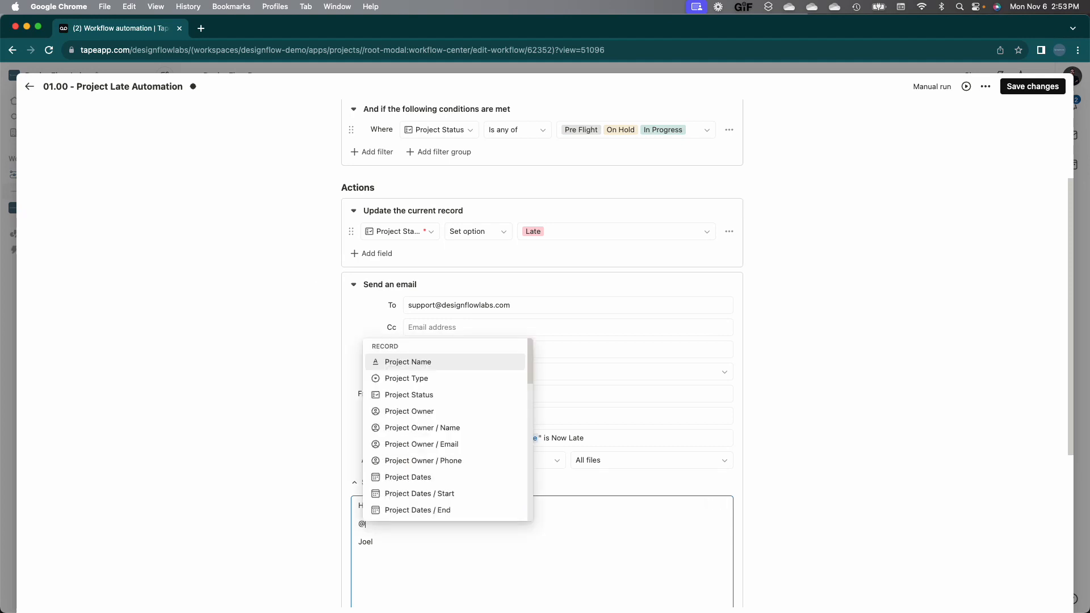
pyautogui.press('BackSpace')
pyautogui.write('Project N')
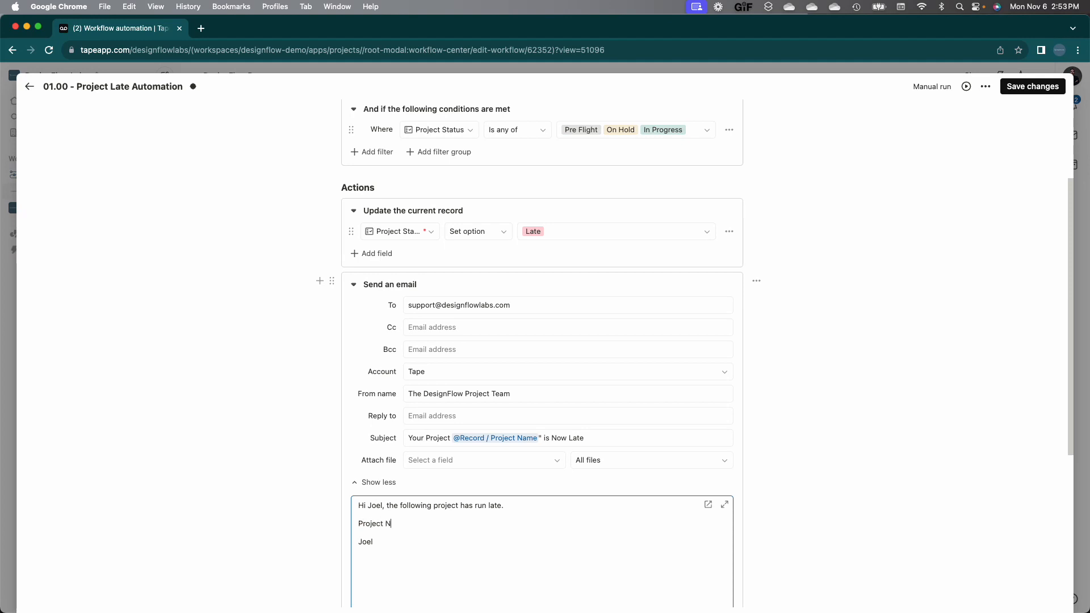
pyautogui.write('ame: @')
pyautogui.click(532, 362)
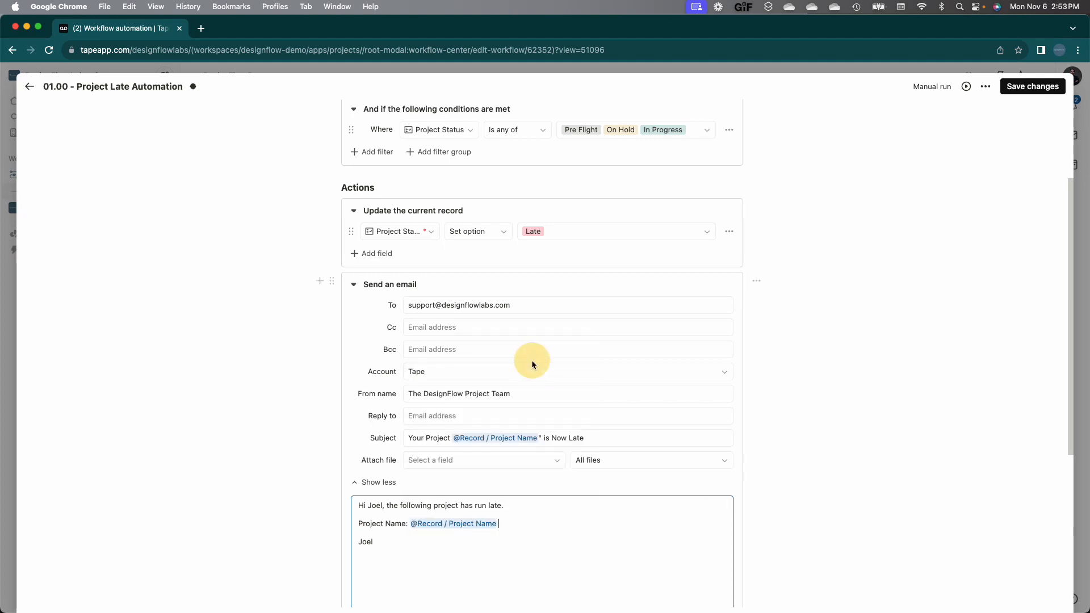
pyautogui.hotkey('shift', 'Return')
pyautogui.write('Project ')
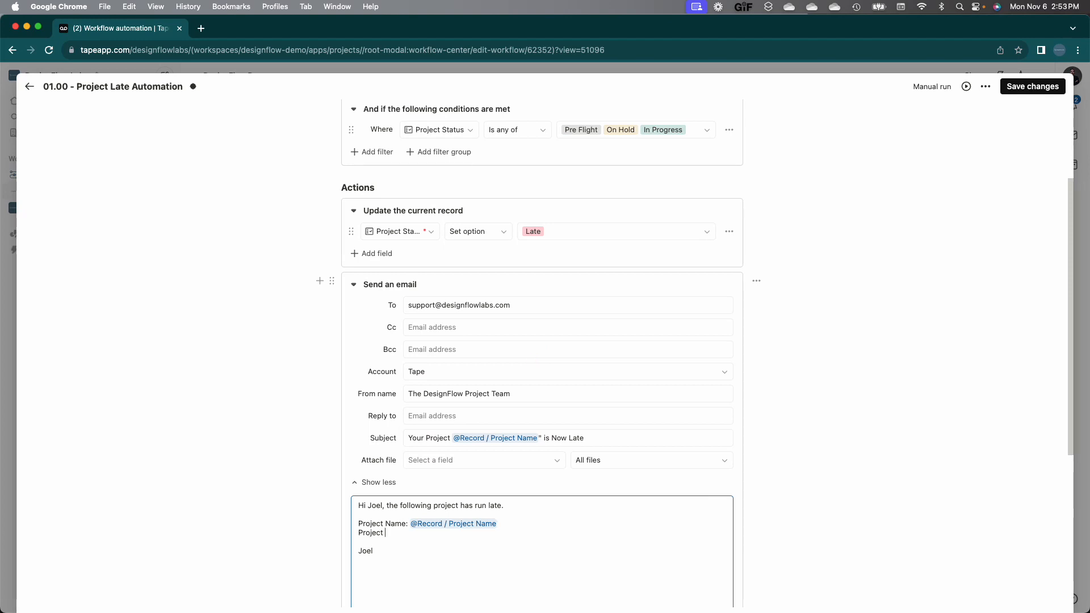
pyautogui.write('Type: @')
pyautogui.click(494, 389)
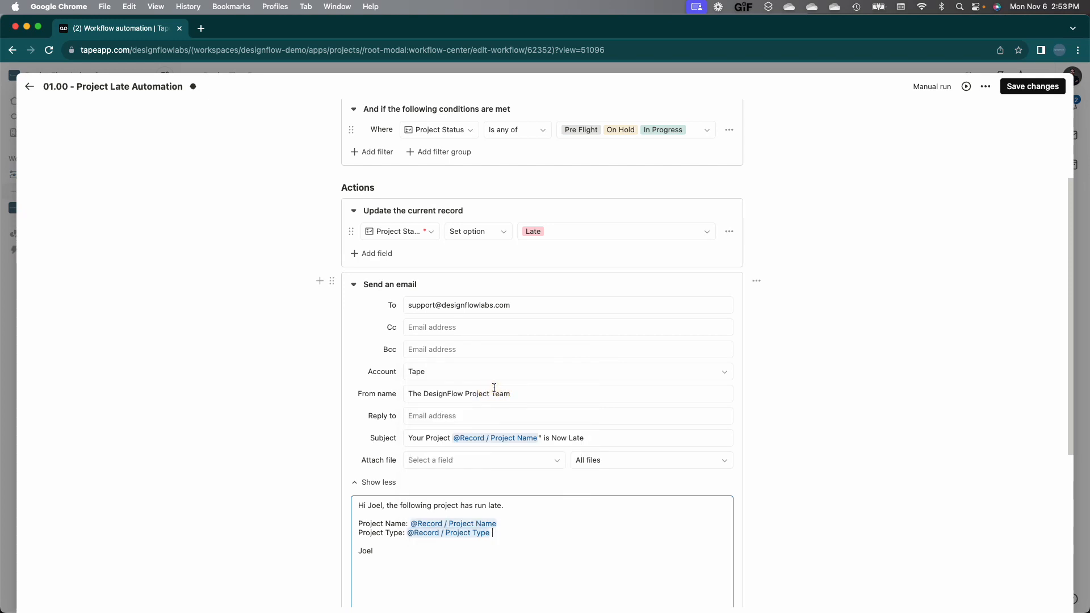
pyautogui.hotkey('shift', 'Return')
pyautogui.write('Project Owner: @')
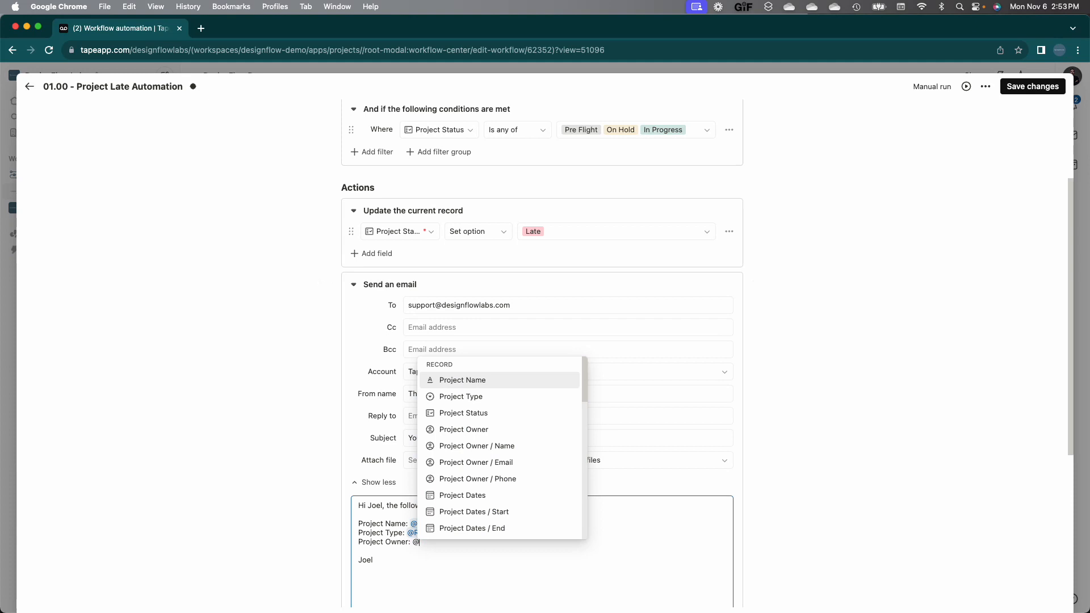
pyautogui.click(494, 429)
pyautogui.hotkey('shift', 'Return')
pyautogui.write('Pr')
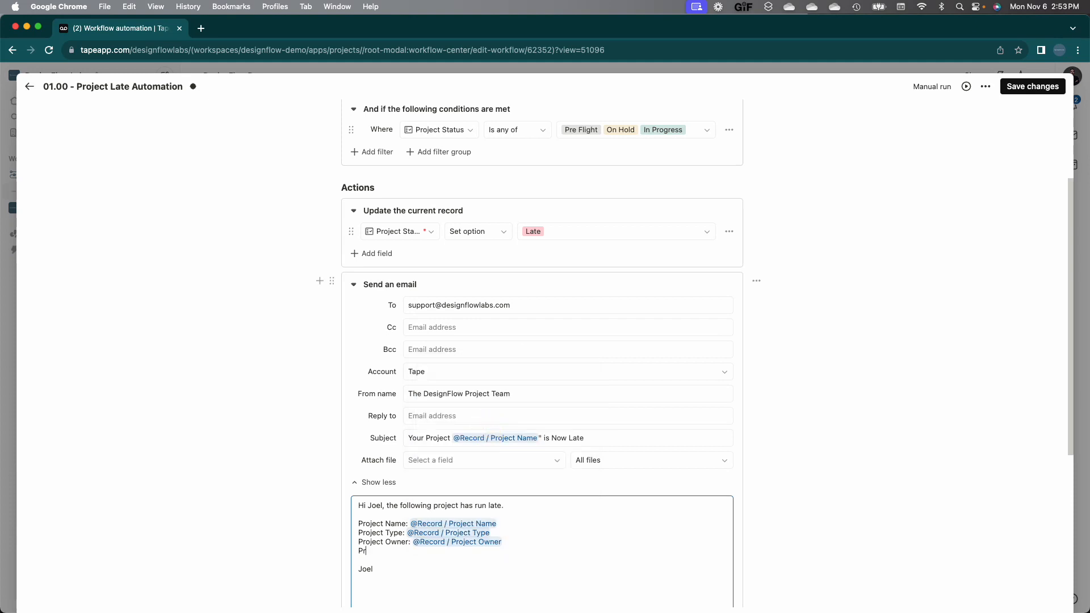
pyautogui.write('oject Dates: @')
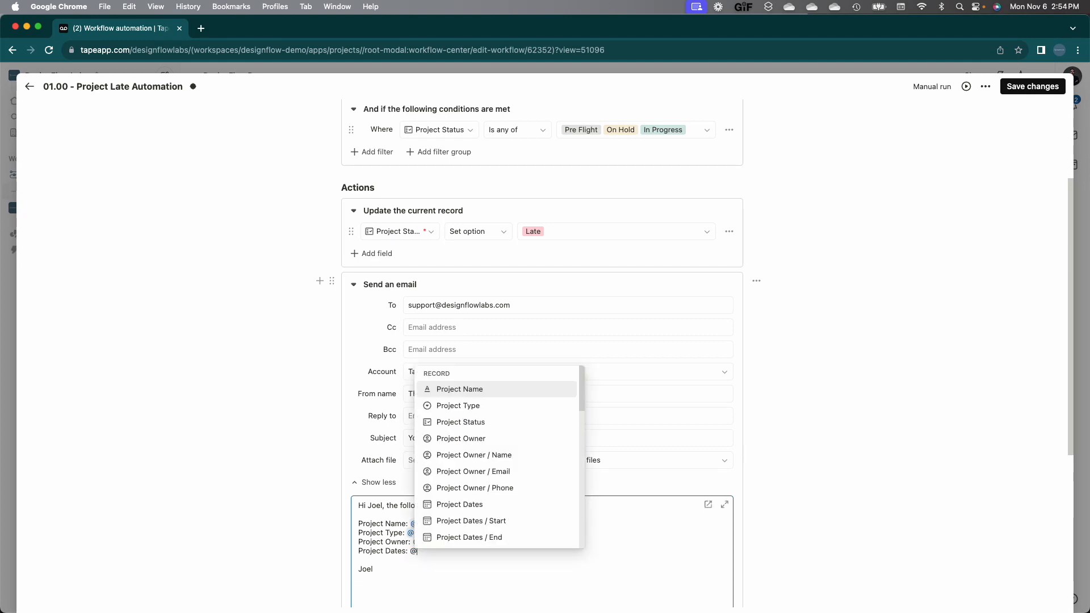
pyautogui.click(461, 504)
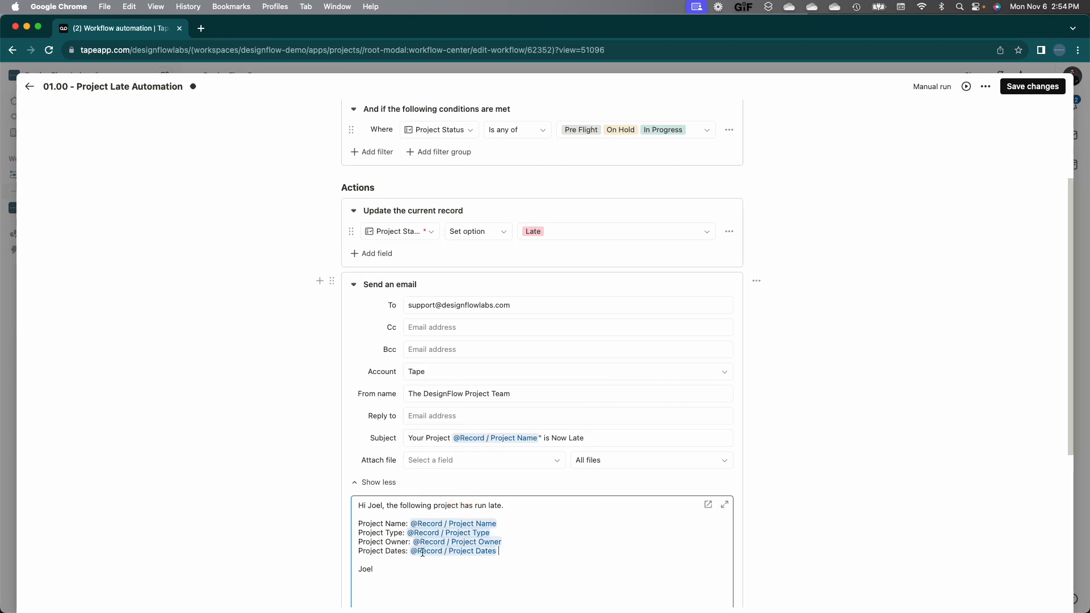
pyautogui.scroll(-3, 406, 566)
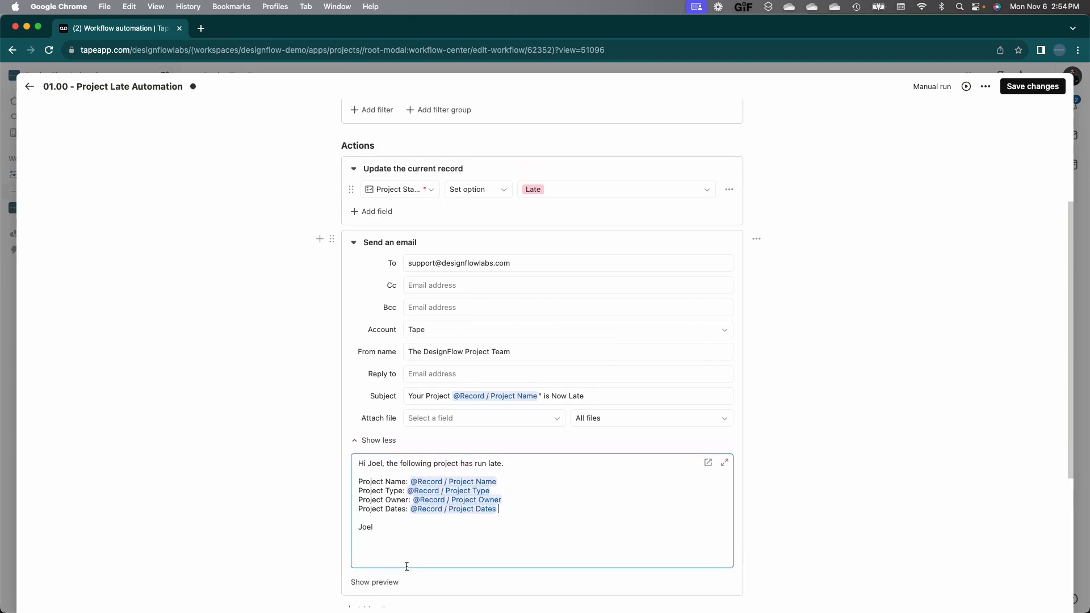
pyautogui.scroll(5, 241, 326)
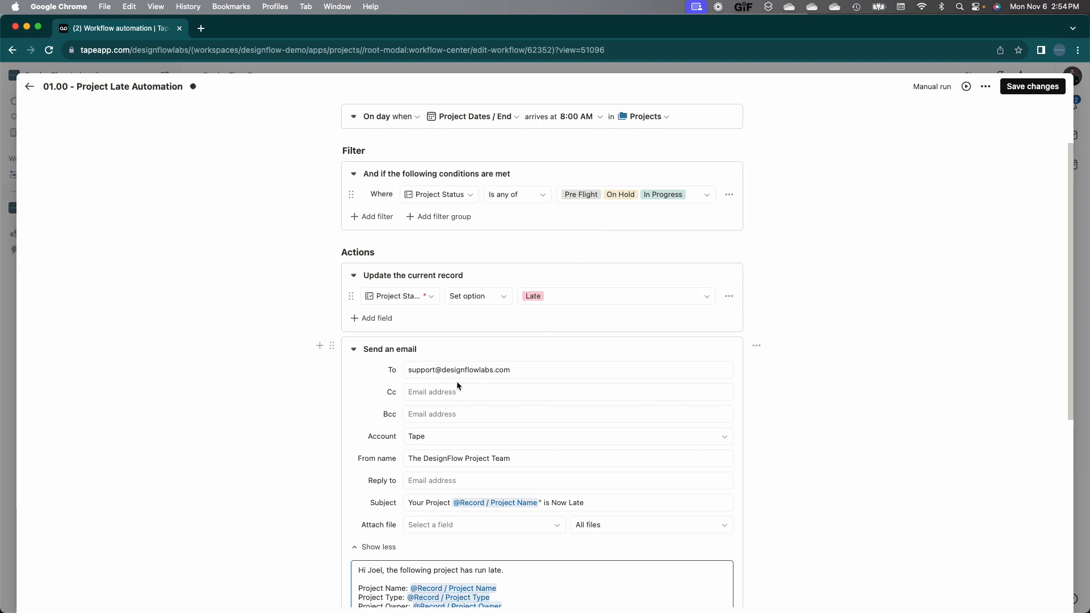
# Step: Save the changes to 01.00 - Project Late Automation
pyautogui.click(1017, 89)
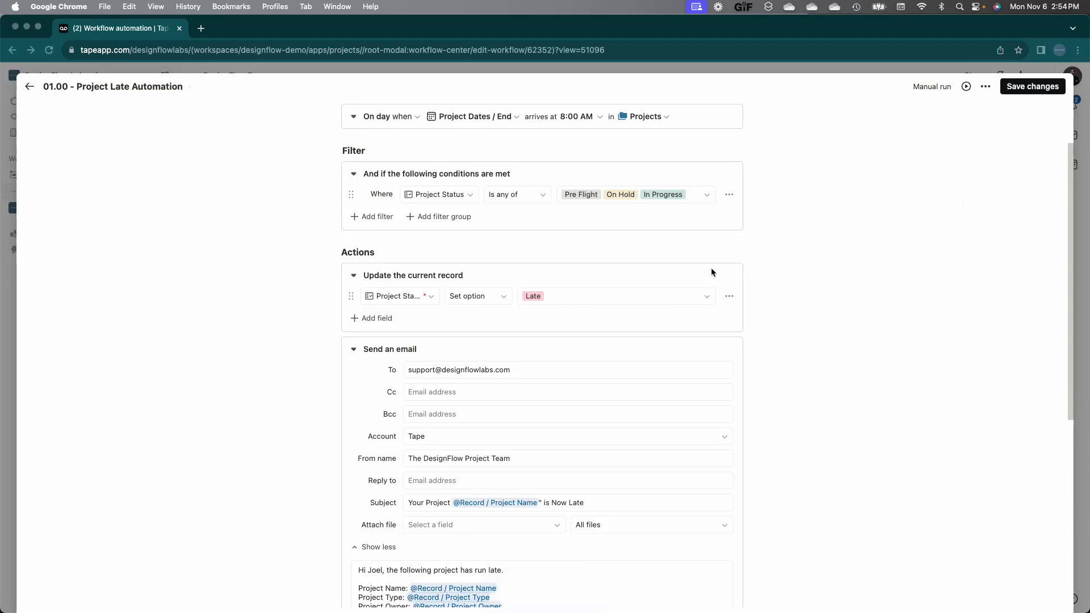
pyautogui.click(856, 91)
pyautogui.click(1033, 87)
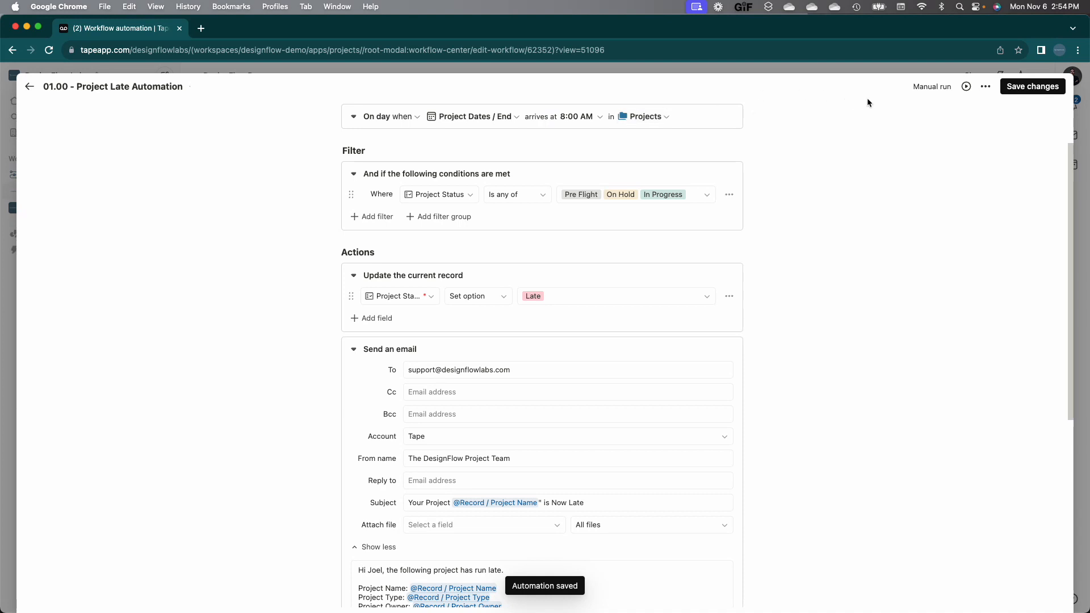
pyautogui.click(985, 86)
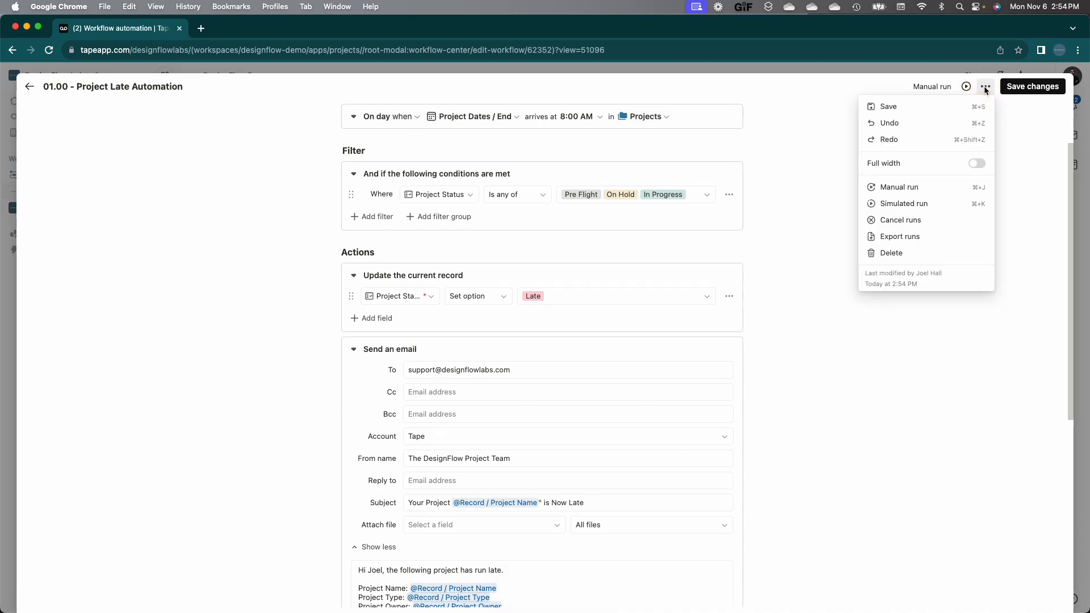
# Step: Run a simulation on Project 8 and check the successful run's Send an email step log
pyautogui.click(923, 203)
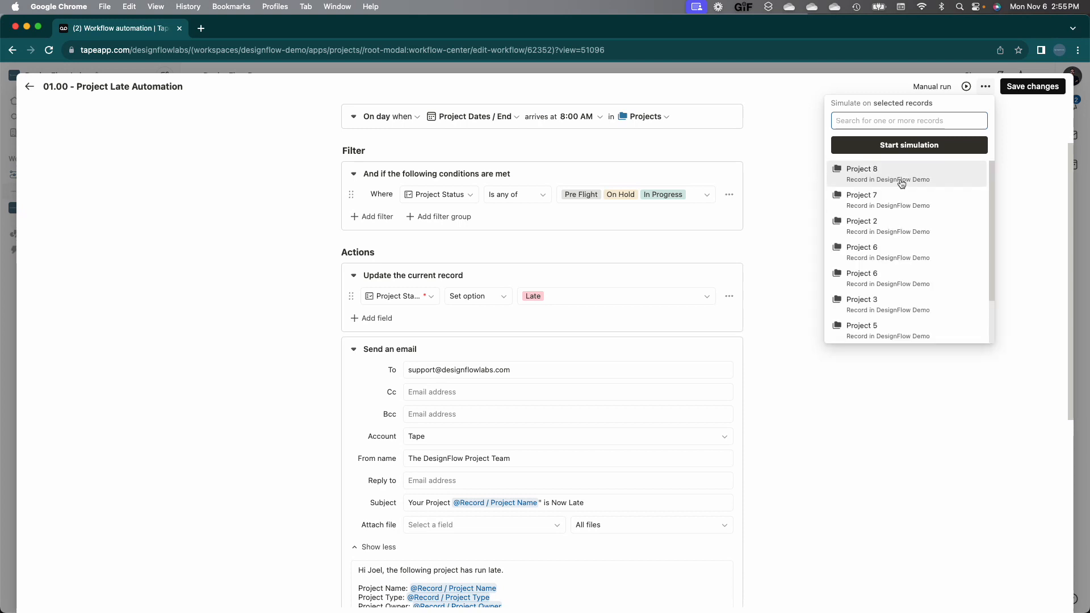
pyautogui.click(901, 181)
pyautogui.click(909, 149)
pyautogui.click(967, 87)
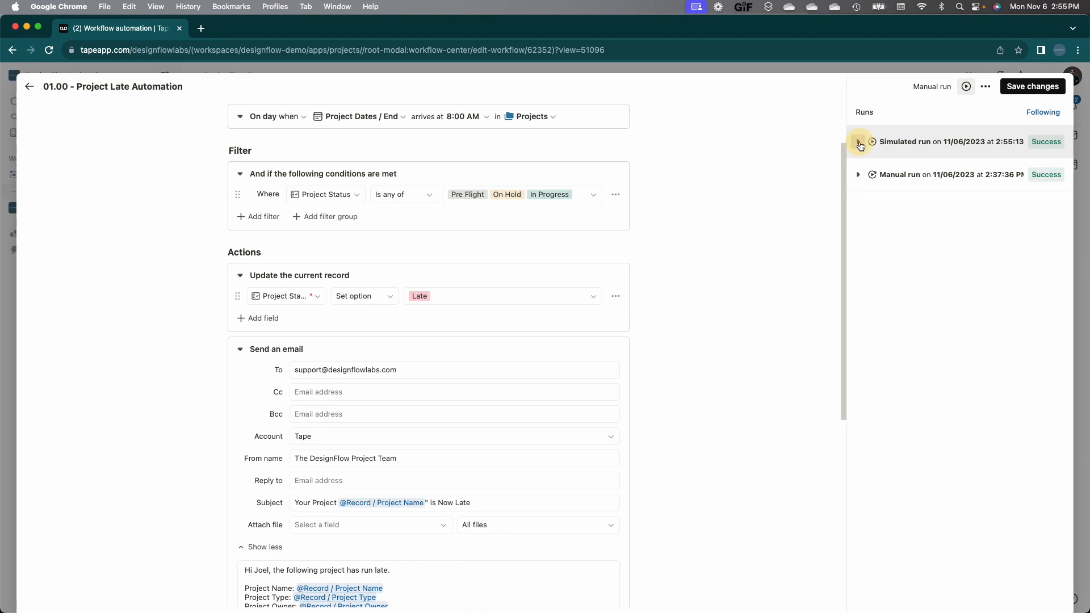
pyautogui.click(859, 142)
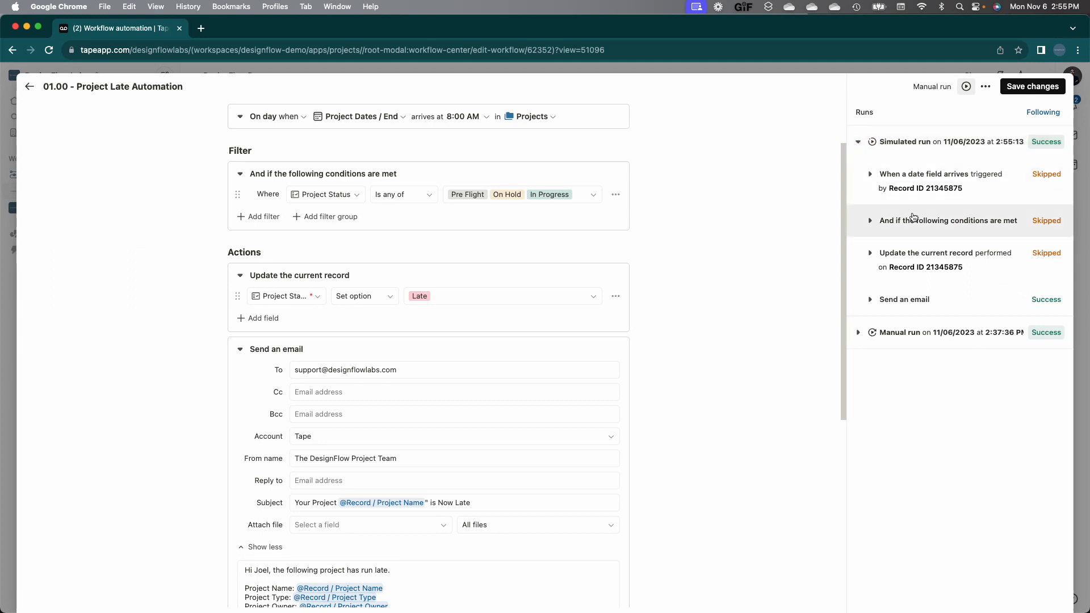
pyautogui.click(871, 300)
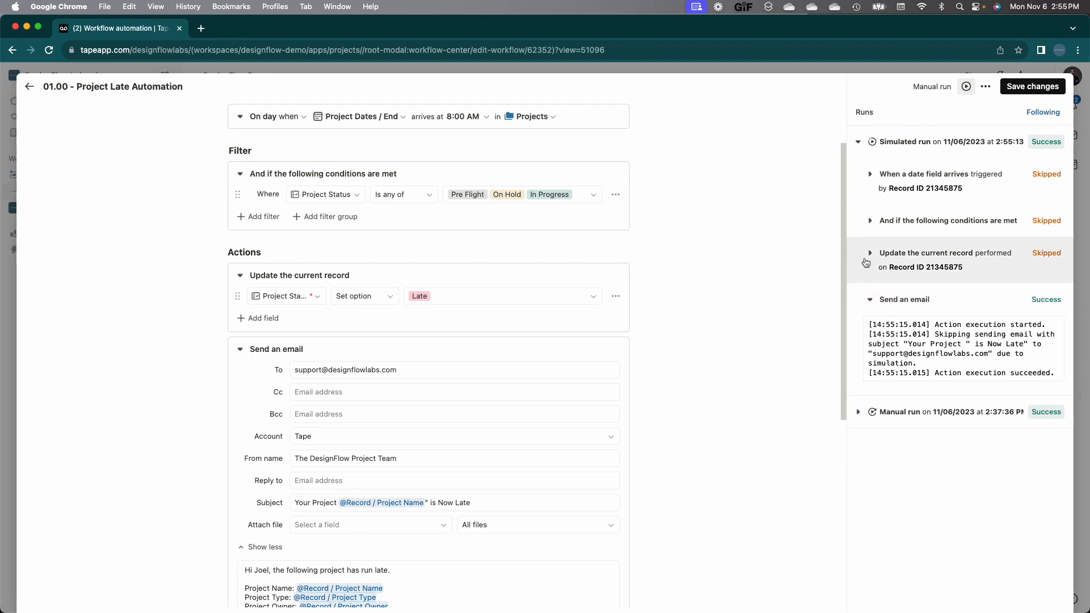
pyautogui.click(859, 142)
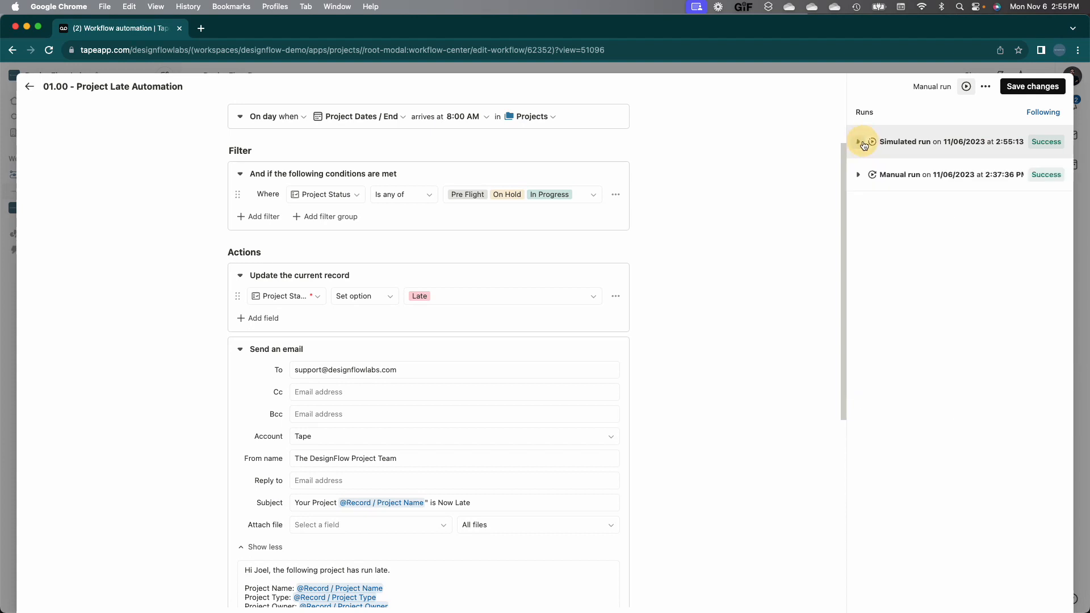
pyautogui.click(986, 87)
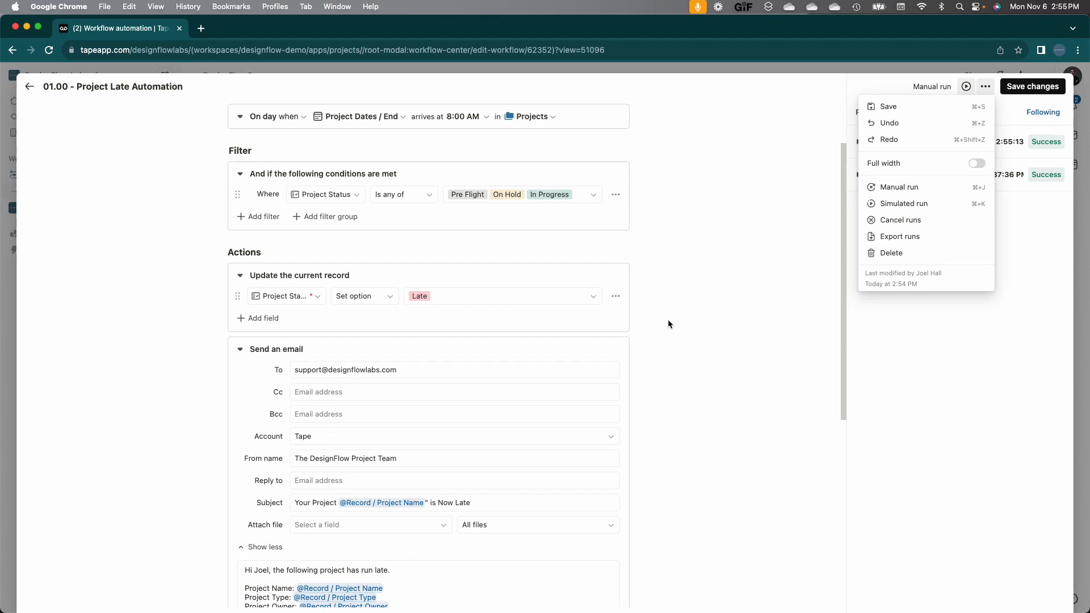
# Step: Manually run the Late automation on Project 8, confirm success, and close back to the Projects table
pyautogui.click(911, 193)
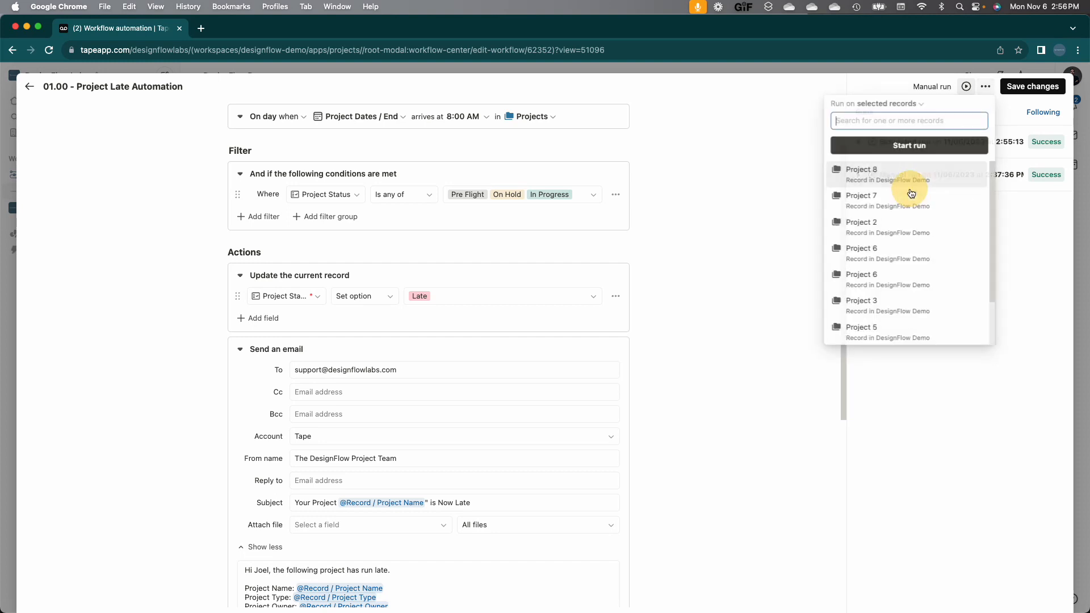
pyautogui.click(889, 181)
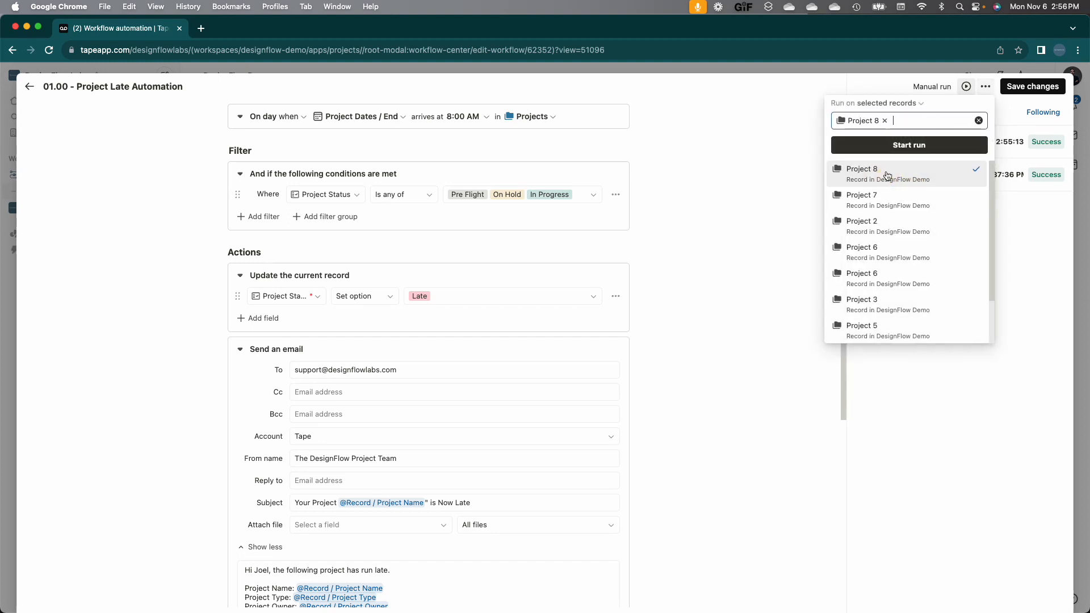
pyautogui.click(883, 146)
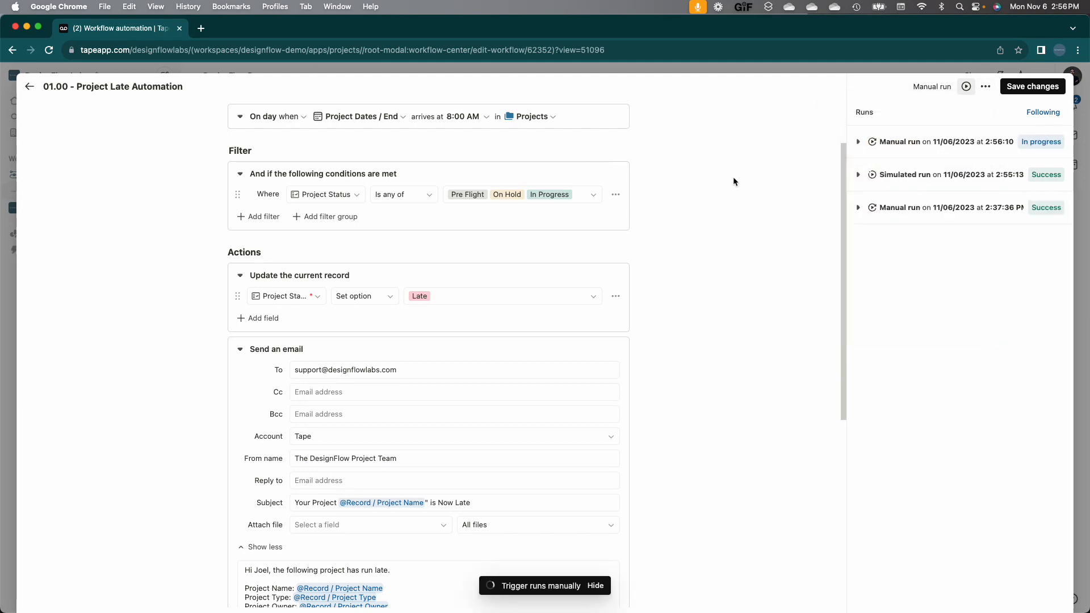
pyautogui.click(858, 143)
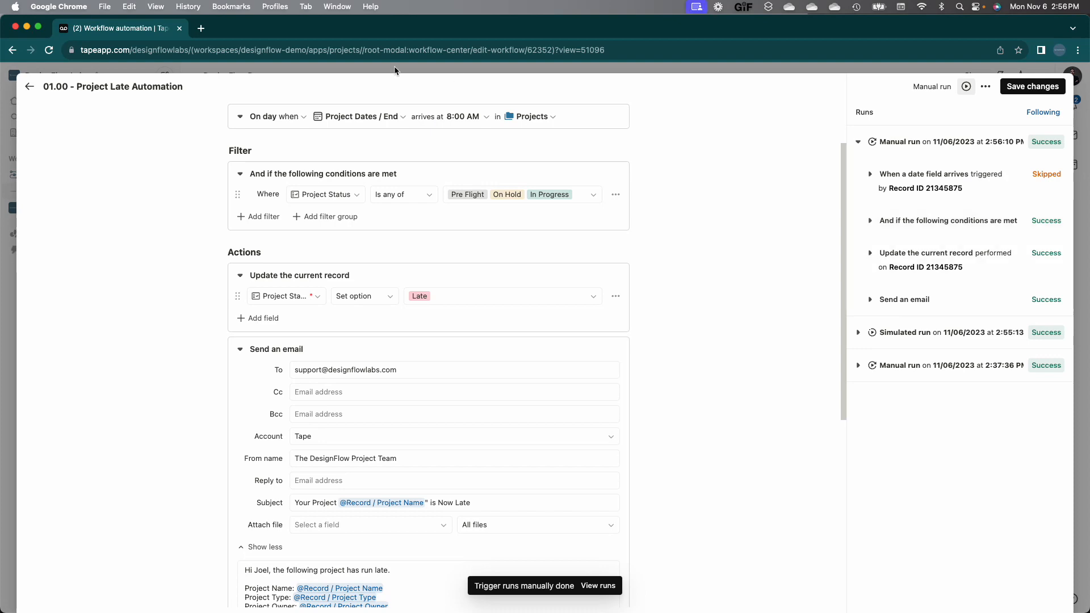
pyautogui.click(30, 87)
pyautogui.click(30, 91)
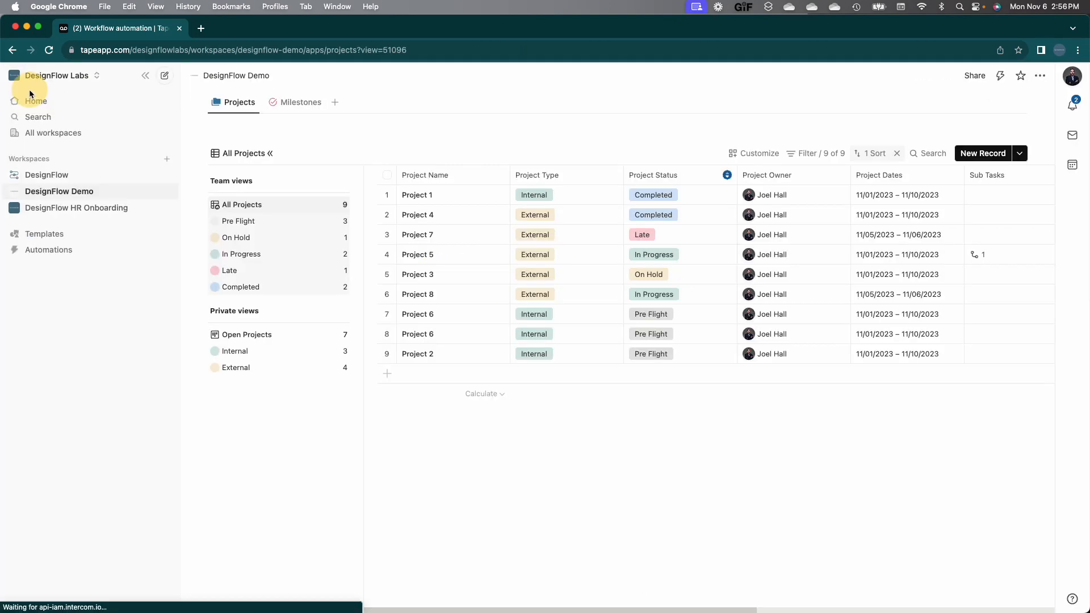
# Step: Reload the projects, open the Project 8 record now marked Late, and start a new browser tab
pyautogui.click(48, 50)
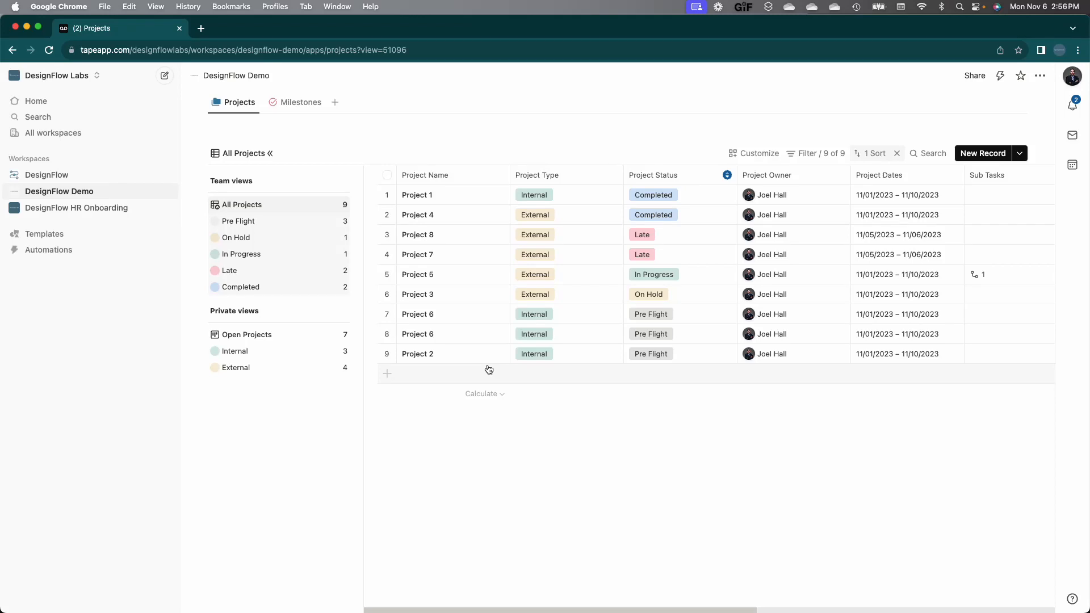
pyautogui.click(588, 239)
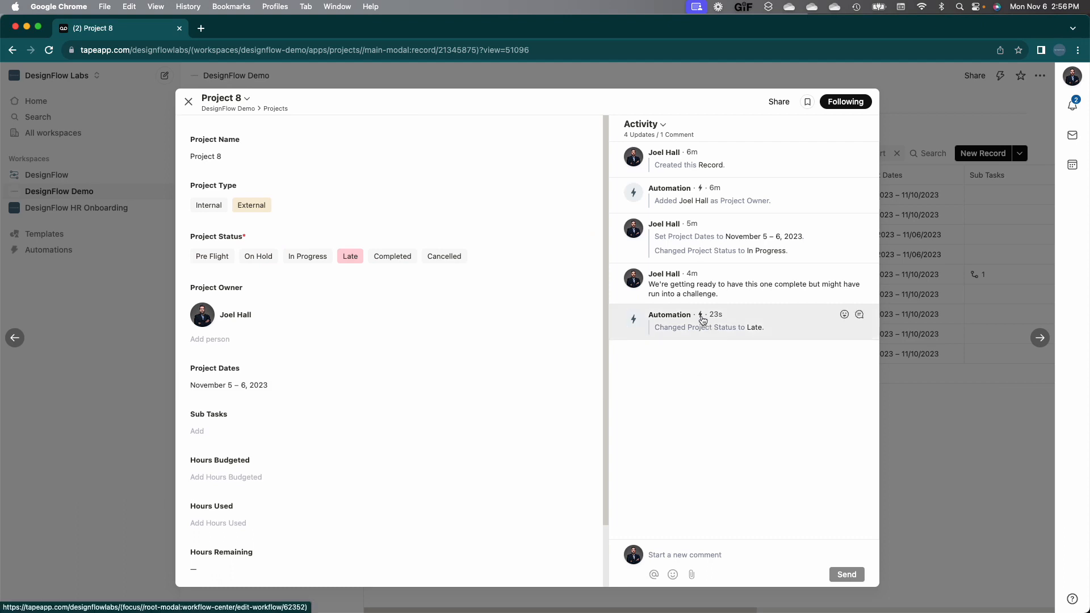
pyautogui.moveTo(703, 319)
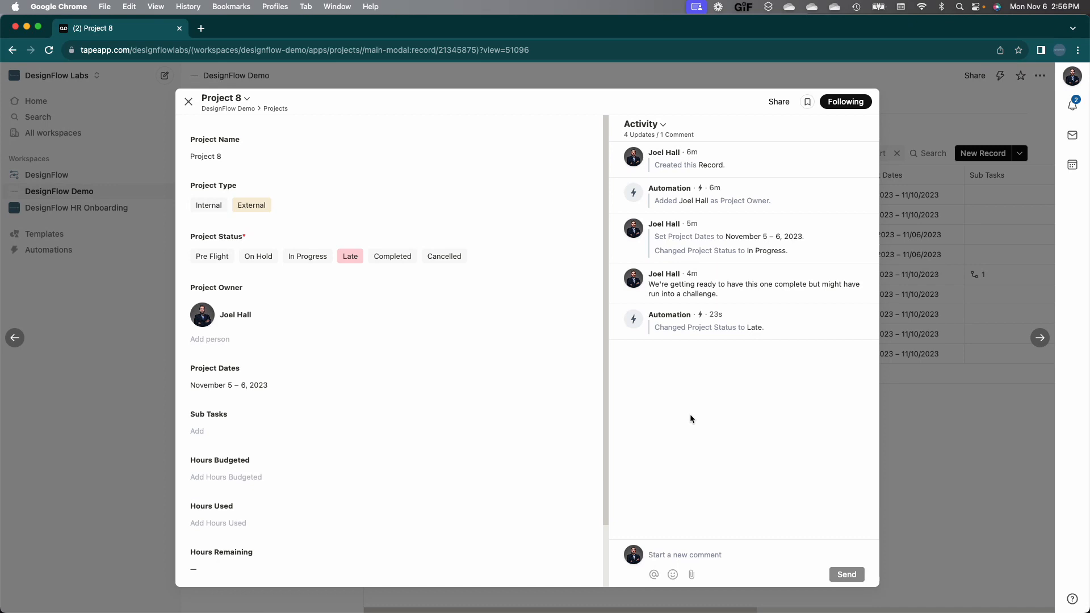
pyautogui.click(201, 29)
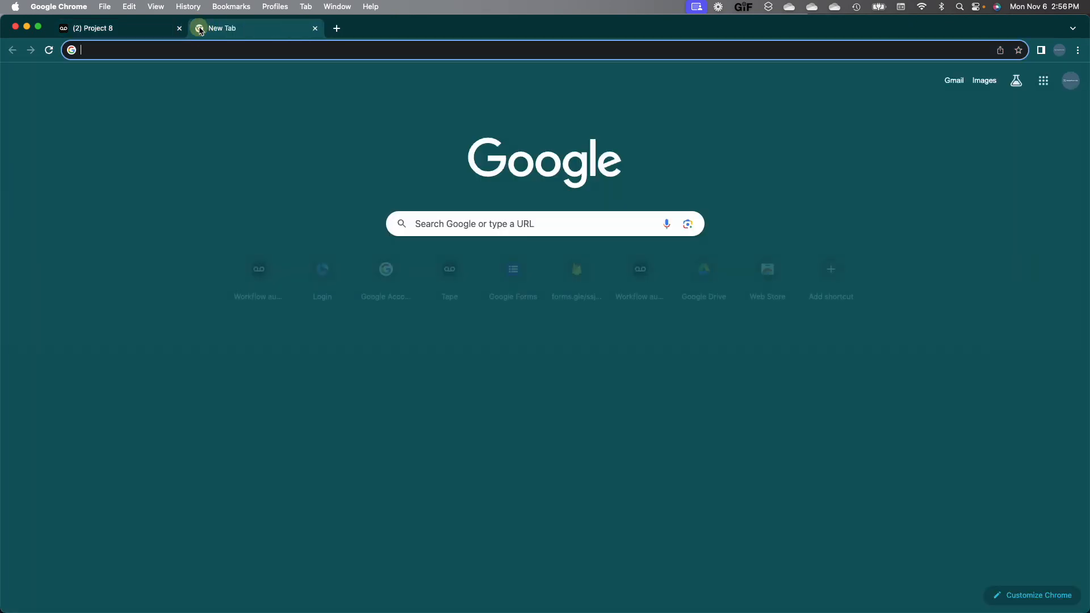
# Step: Go to office.com, open Outlook, and open the 'Project 8 is Now Late' email in its own window
pyautogui.write('offi')
pyautogui.press('Return')
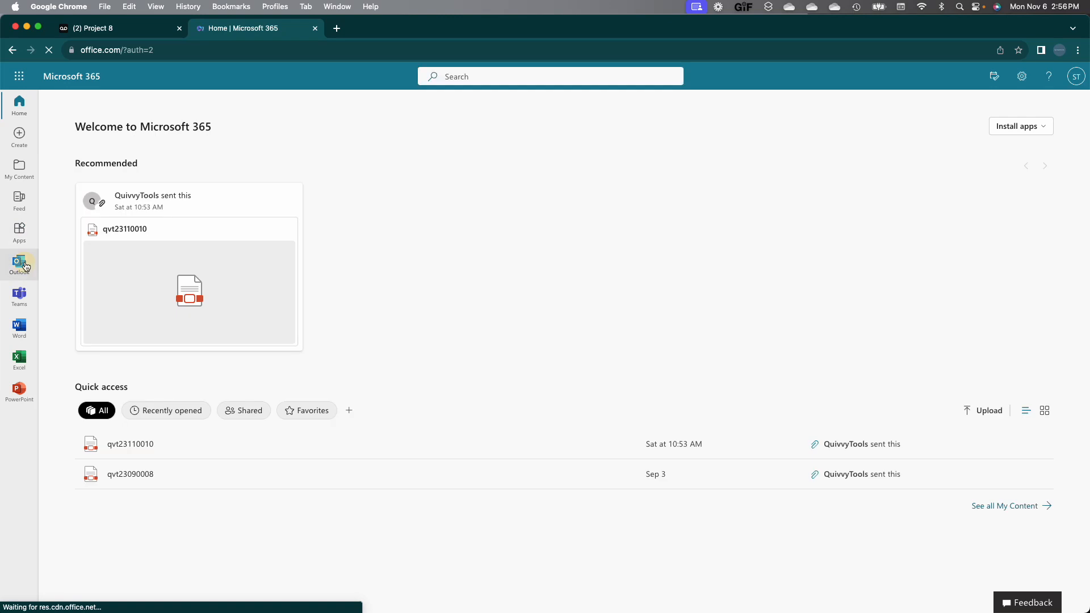
pyautogui.click(17, 261)
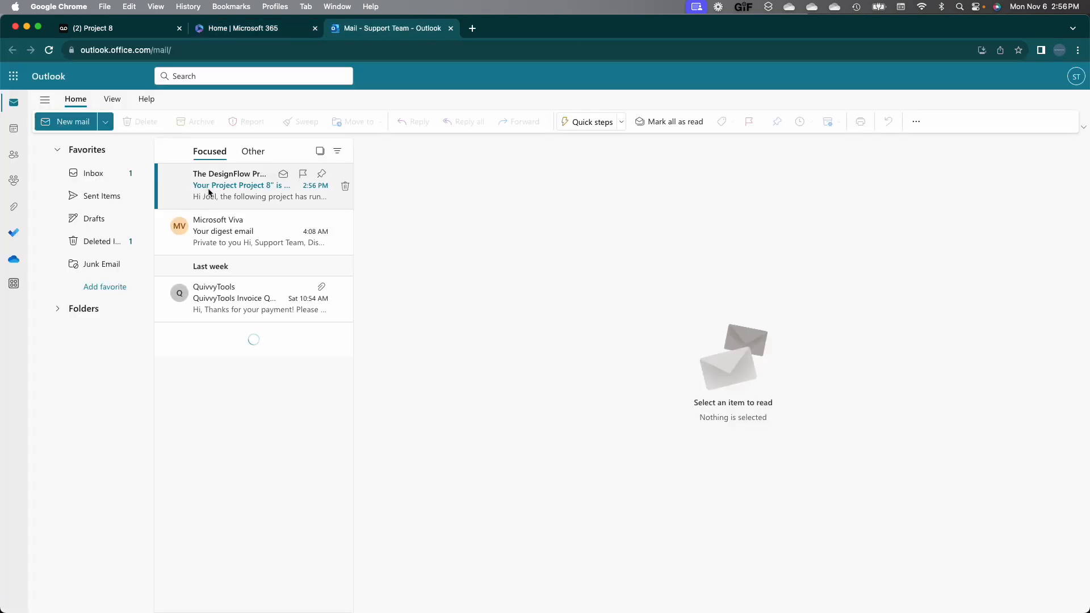
pyautogui.doubleClick(209, 193)
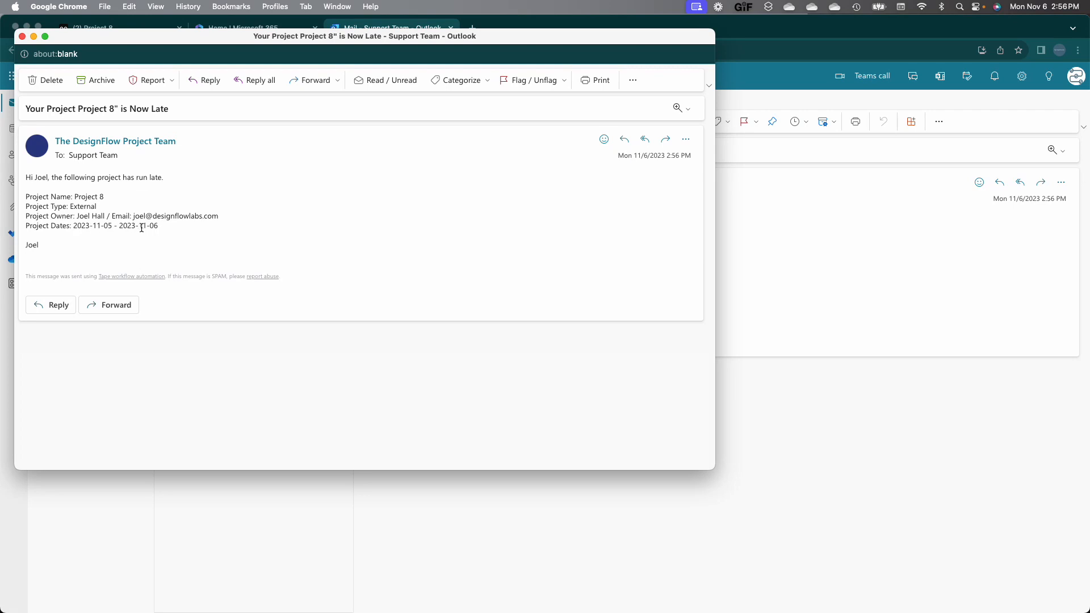
# Step: Close the Project 8 record and show the Projects automations list
pyautogui.moveTo(56, 139)
pyautogui.click(103, 28)
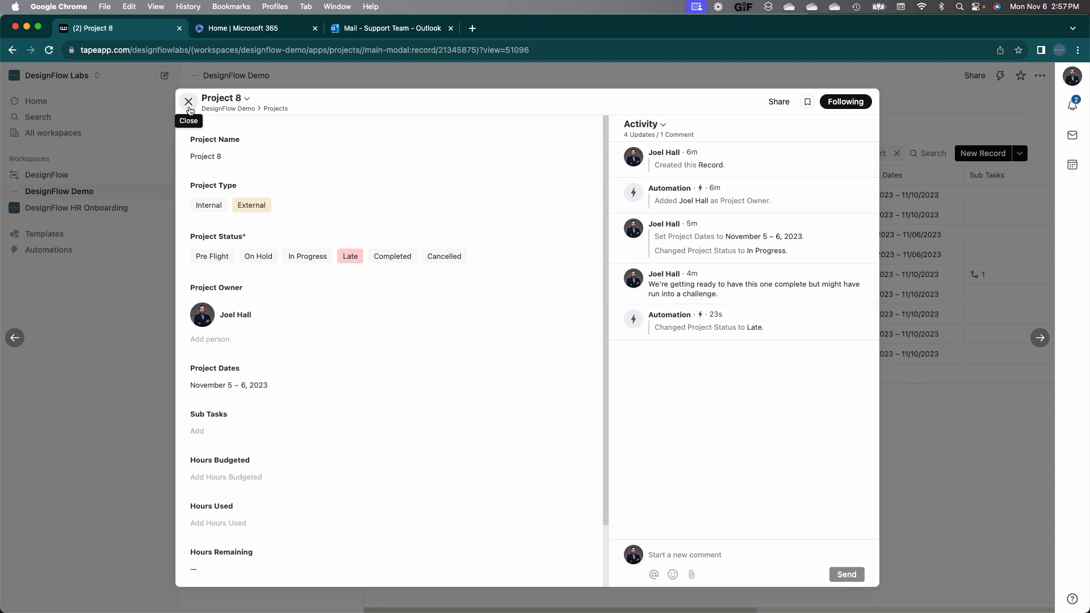
pyautogui.click(188, 102)
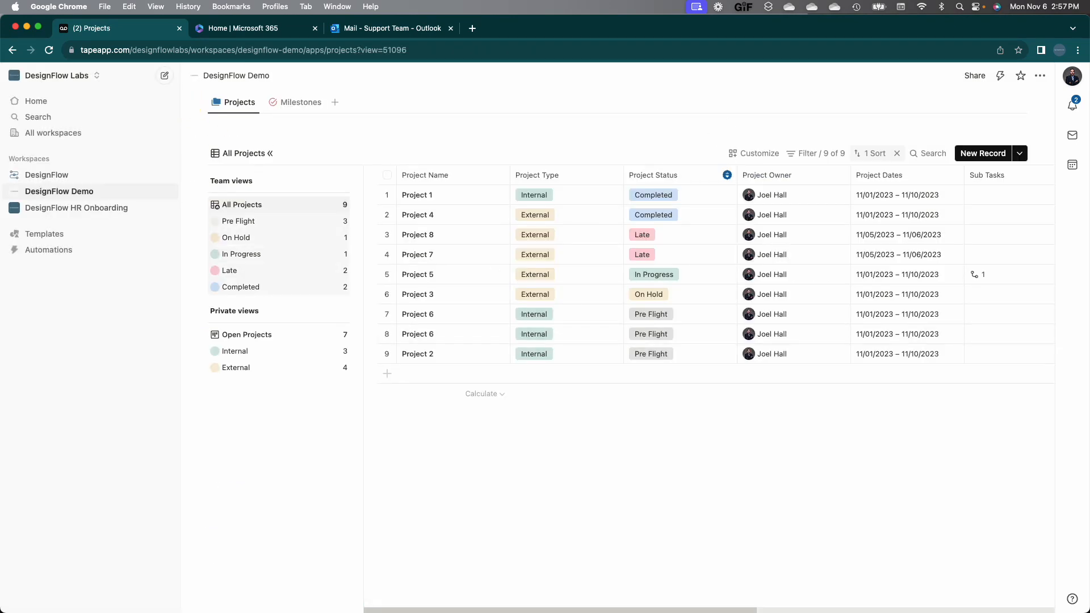
pyautogui.click(1002, 75)
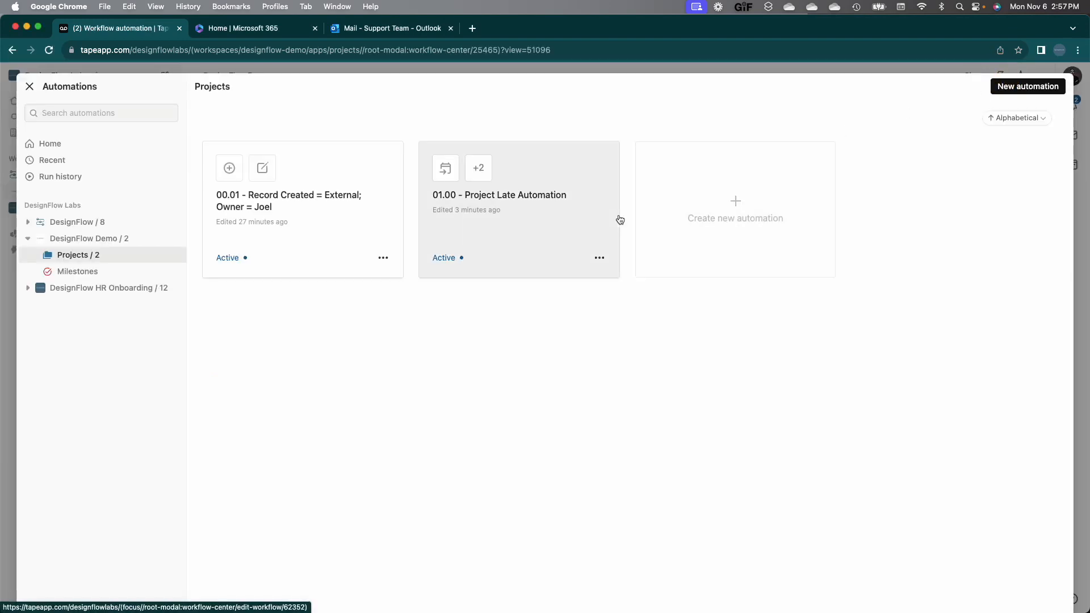
# Step: Open the 01.00 - Project Late Automation workflow and check the status filter's options menu
pyautogui.click(550, 205)
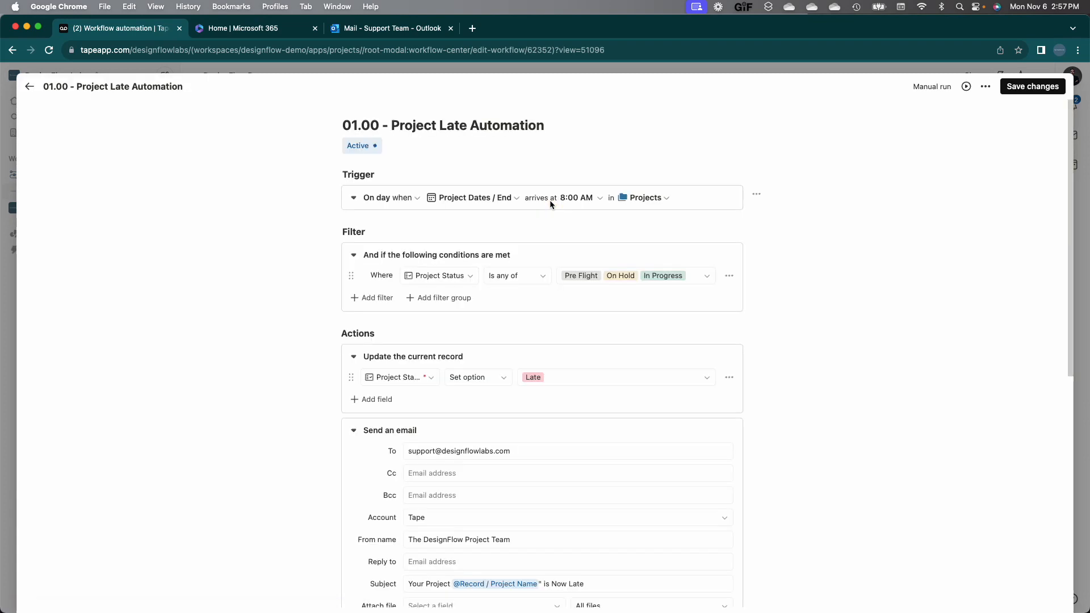
pyautogui.scroll(-2, 734, 237)
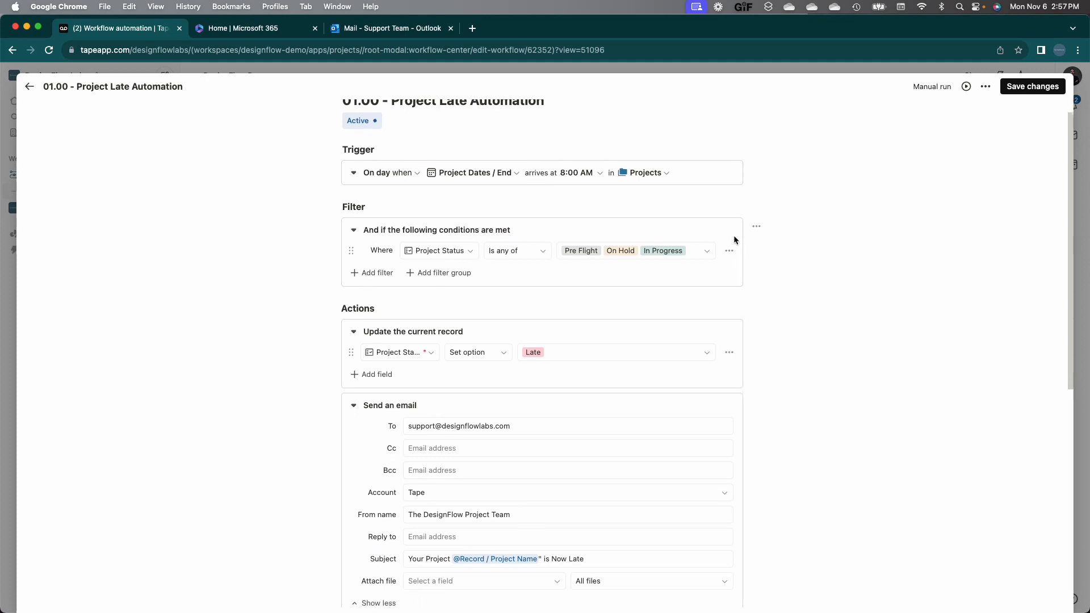
pyautogui.scroll(-1, 736, 241)
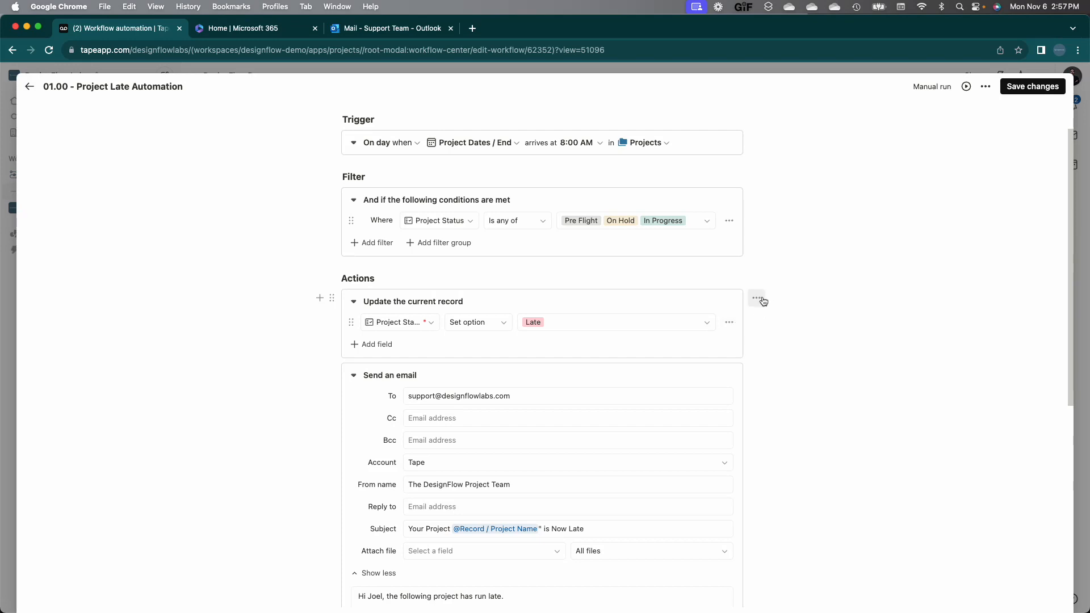
pyautogui.click(730, 220)
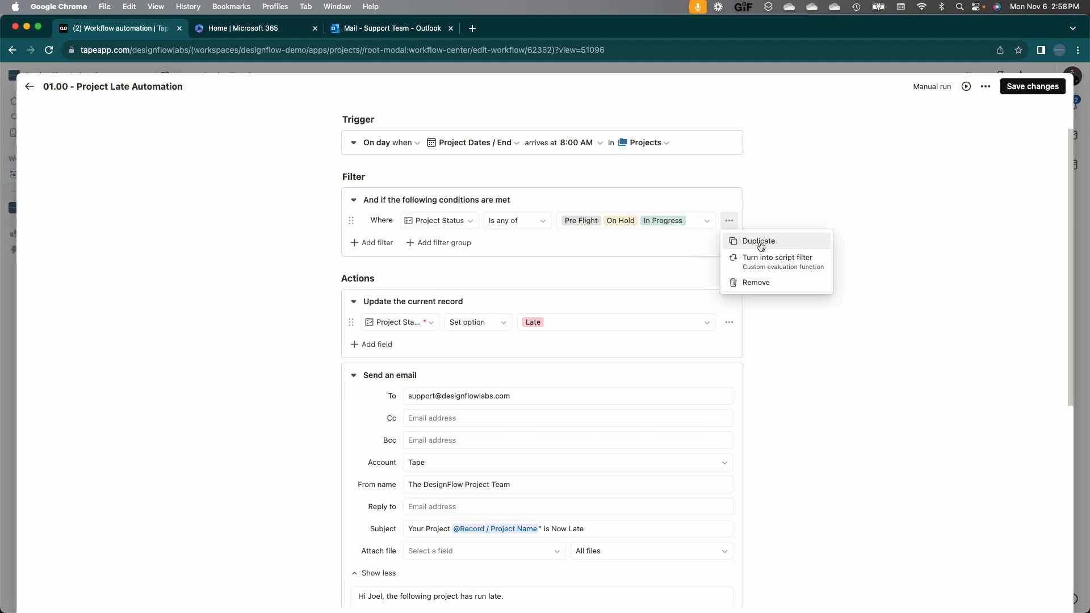
pyautogui.click(766, 339)
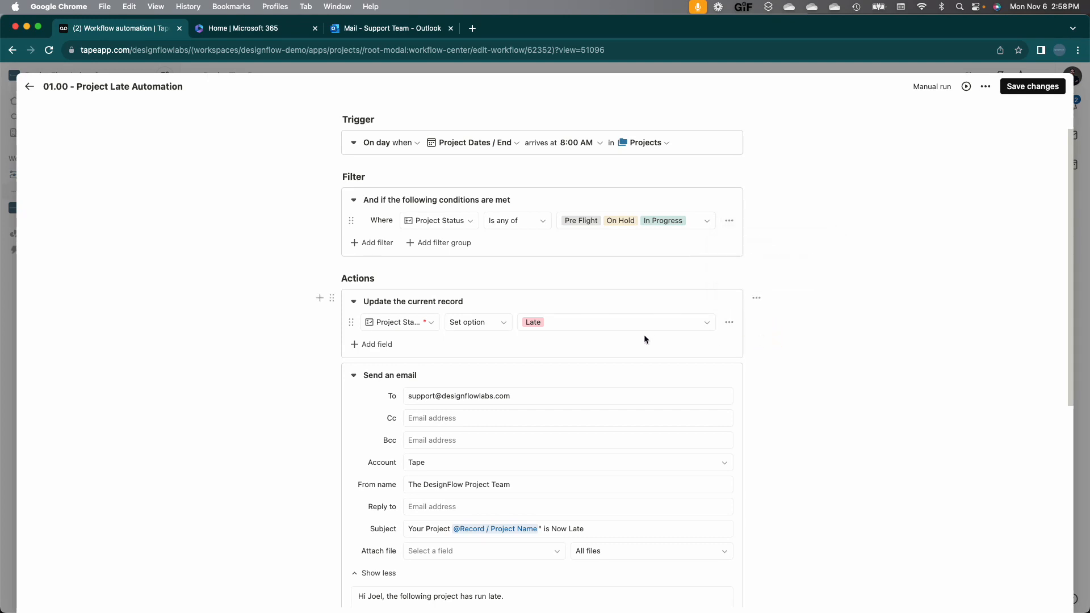
# Step: Save the Project Late Automation
pyautogui.click(1032, 86)
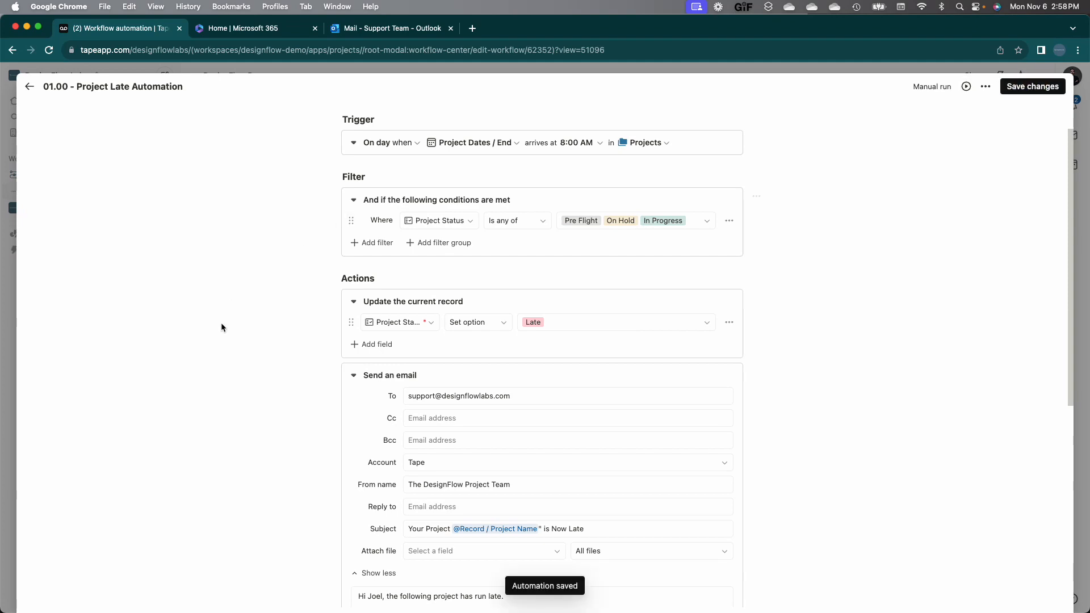
pyautogui.scroll(-8, 221, 326)
pyautogui.scroll(3, 222, 327)
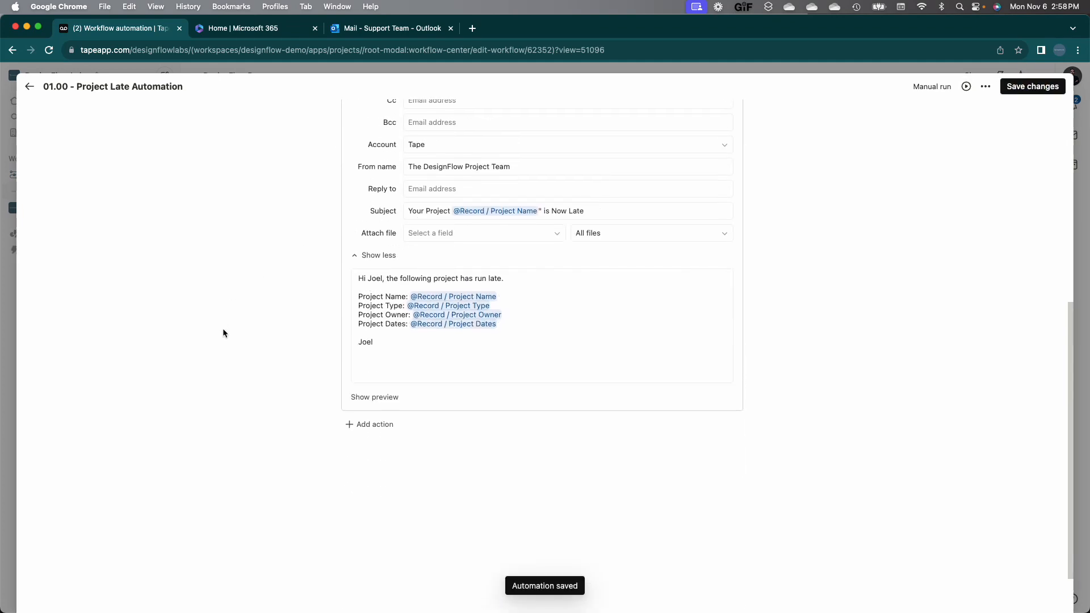
pyautogui.scroll(-1, 223, 330)
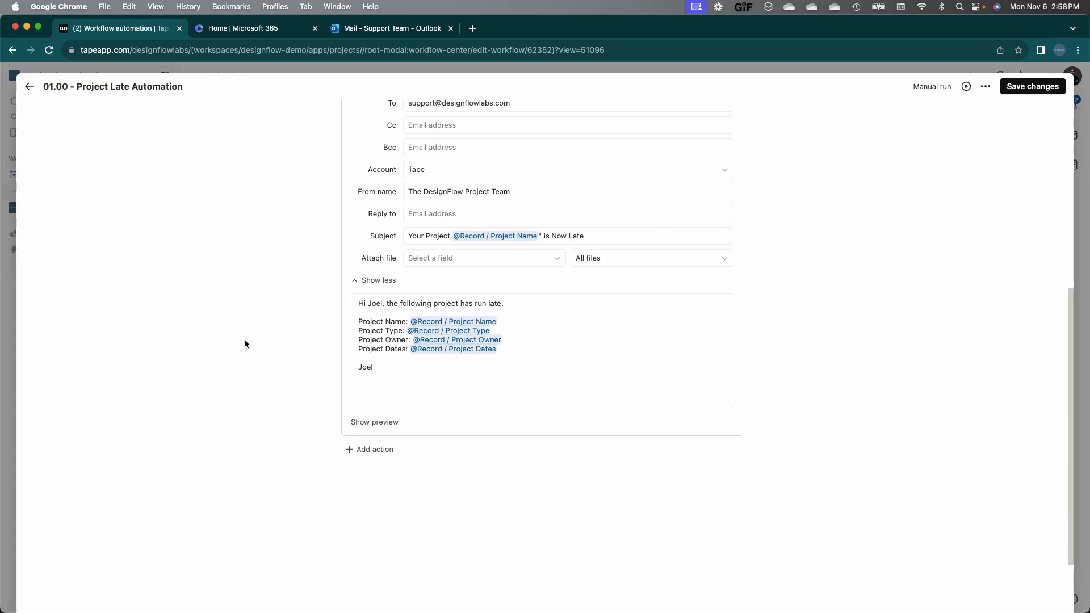
# Step: Add an 'Update the current record' action after the email step
pyautogui.click(364, 456)
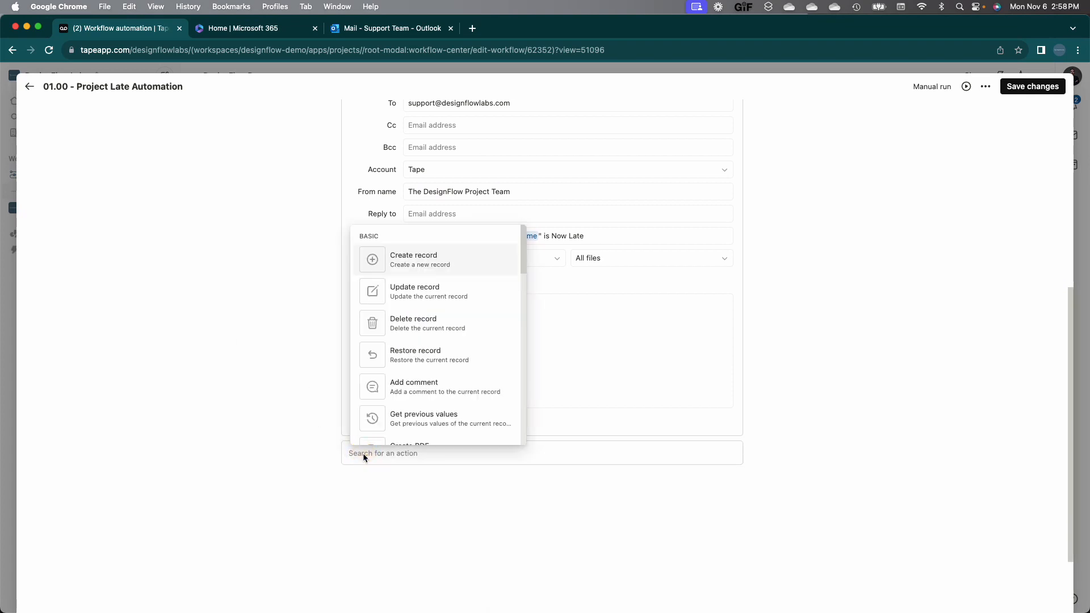
pyautogui.scroll(-3, 420, 392)
pyautogui.scroll(-2, 421, 396)
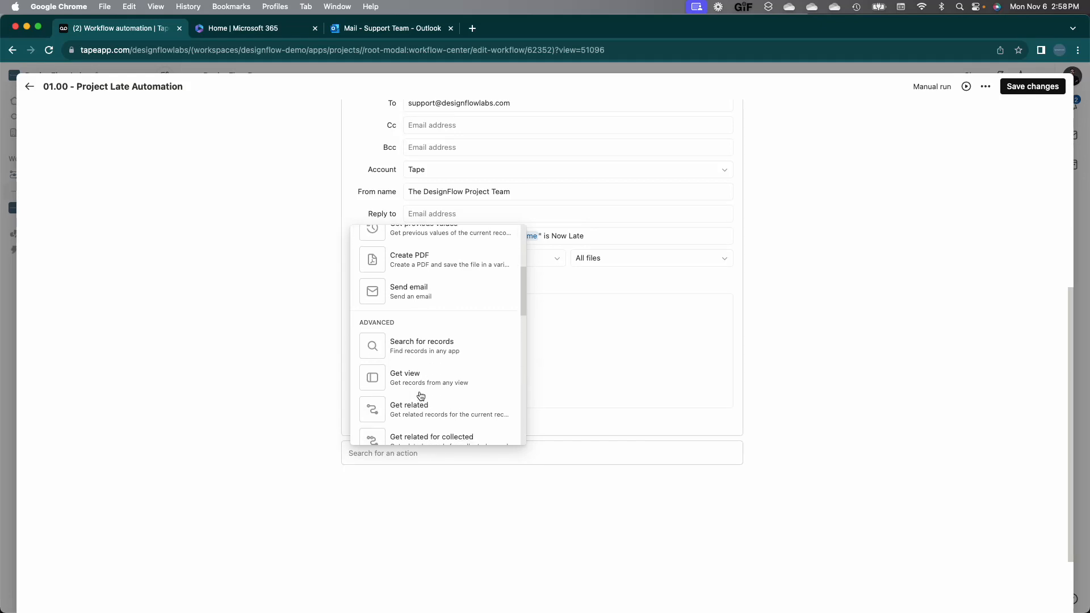
pyautogui.write('check')
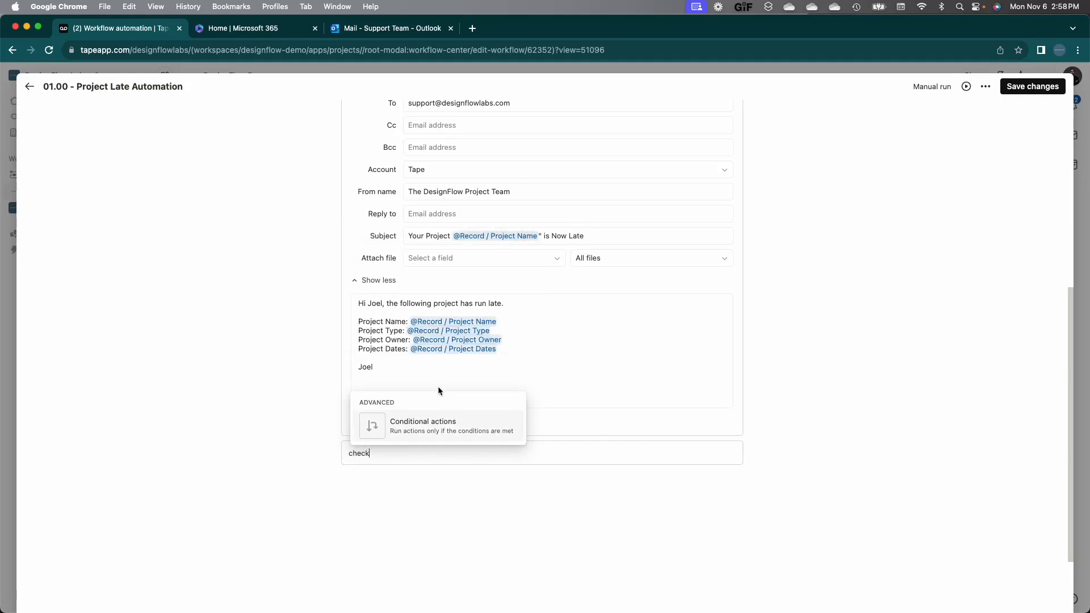
pyautogui.press('BackSpace')
pyautogui.press('BackSpace')
pyautogui.press('BackSpace')
pyautogui.press('BackSpace')
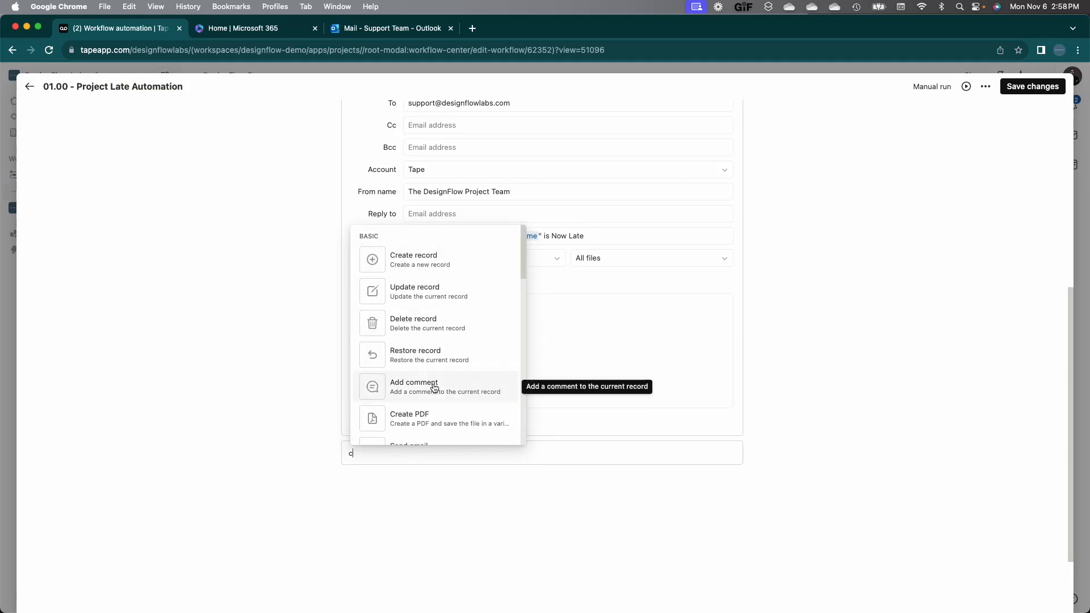
pyautogui.scroll(-5, 433, 382)
pyautogui.scroll(4, 432, 383)
pyautogui.scroll(1, 432, 383)
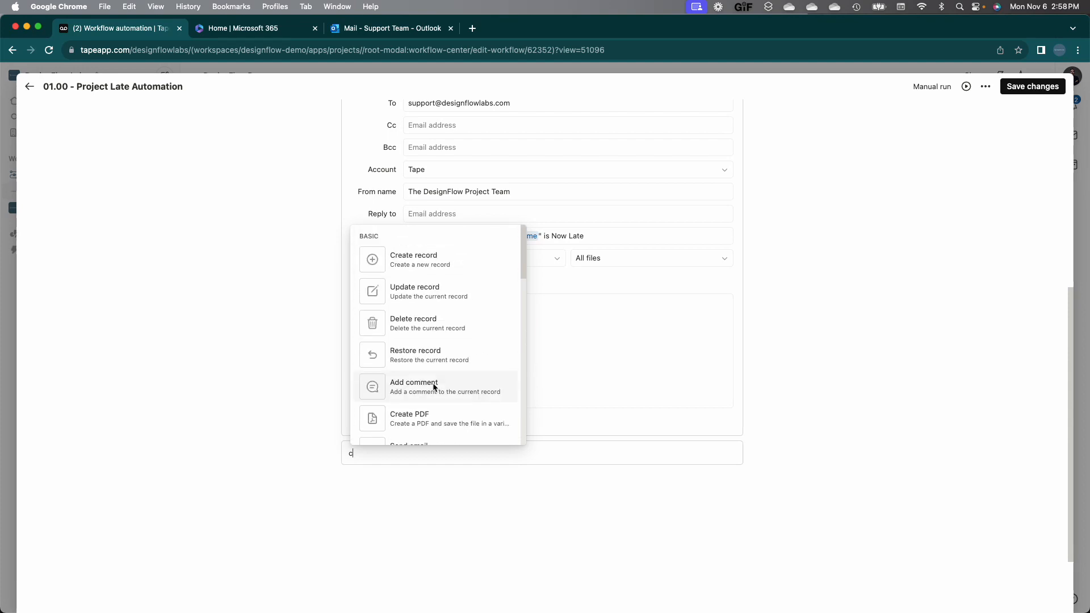
pyautogui.scroll(-3, 434, 386)
pyautogui.scroll(-5, 434, 388)
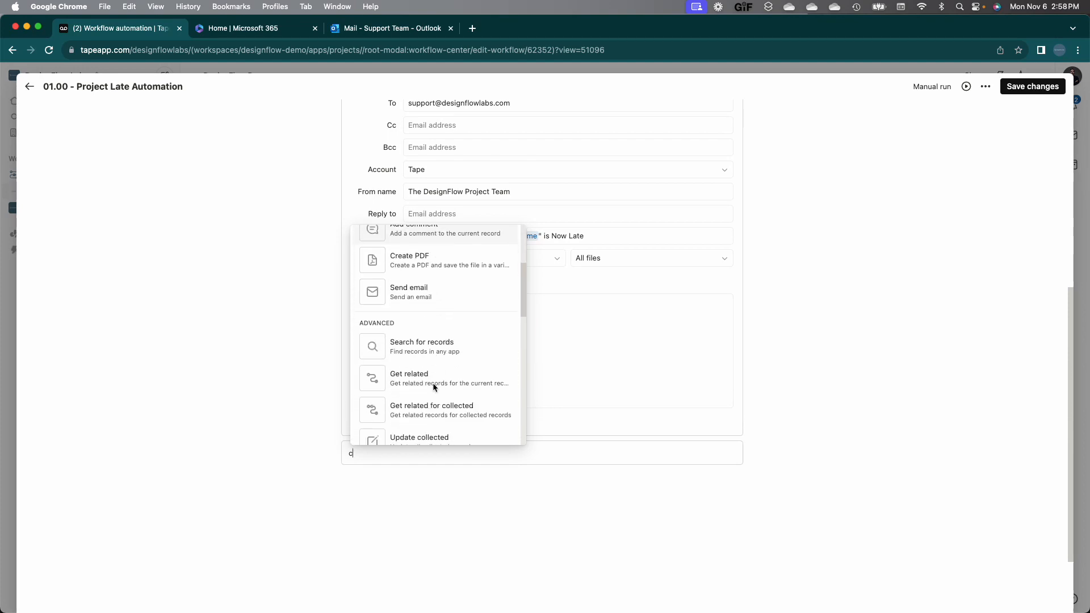
pyautogui.scroll(-5, 434, 388)
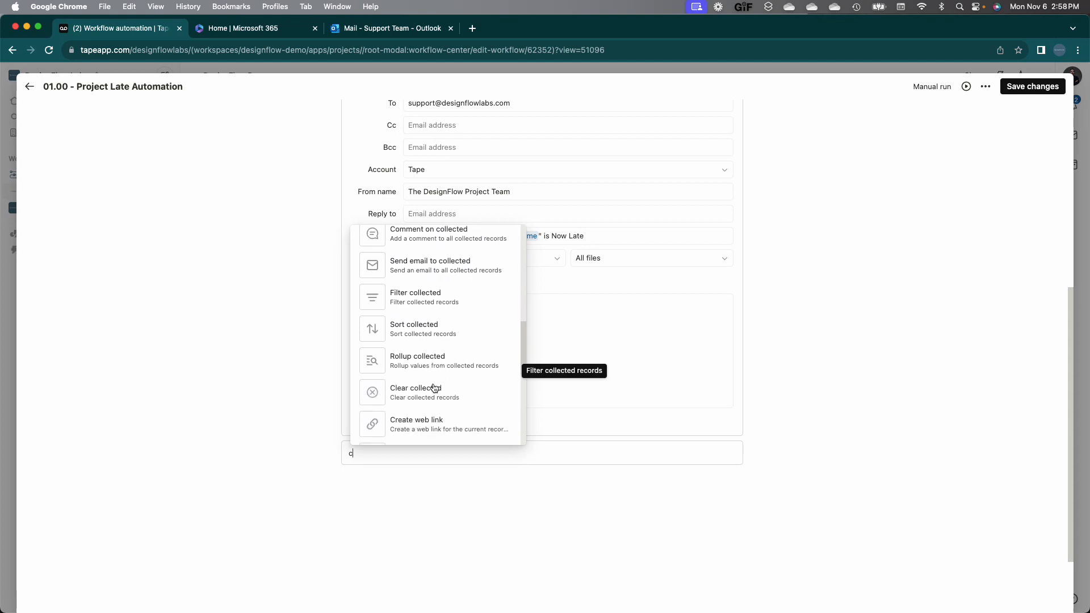
pyautogui.scroll(-3, 434, 388)
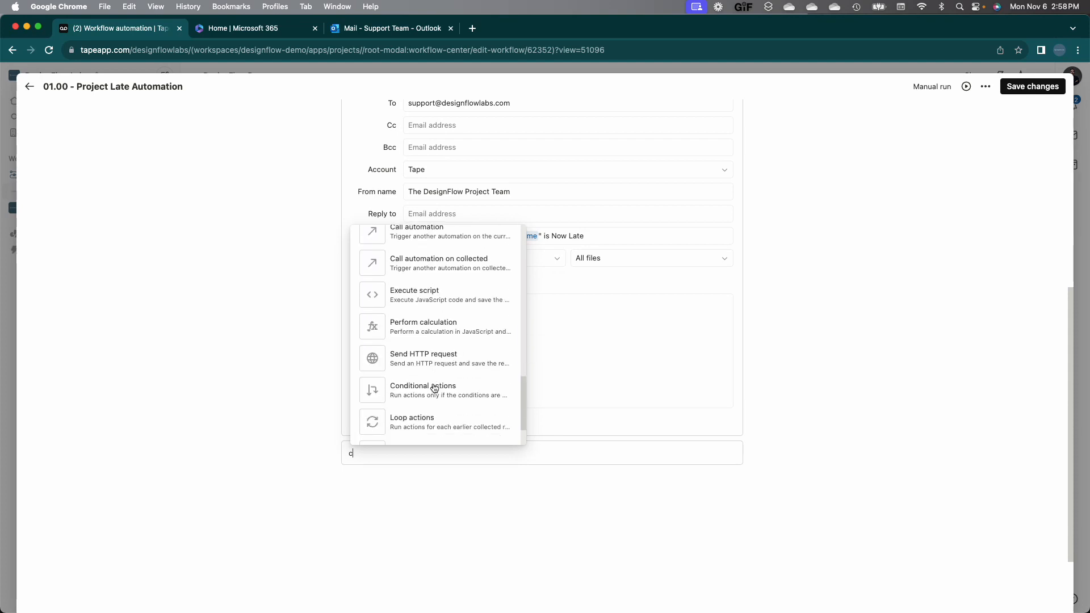
pyautogui.scroll(15, 434, 387)
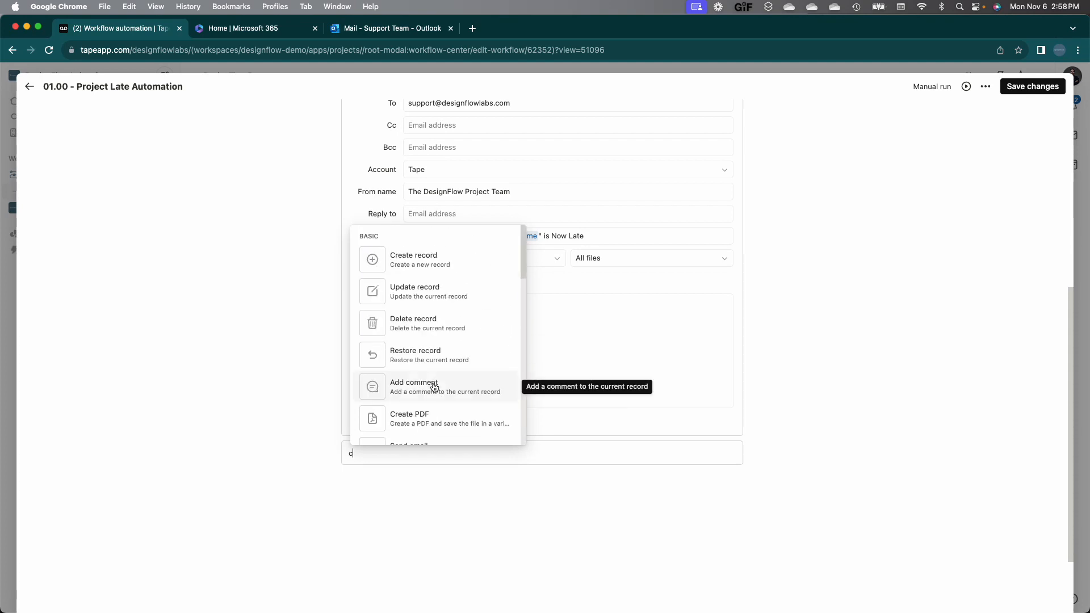
pyautogui.click(436, 295)
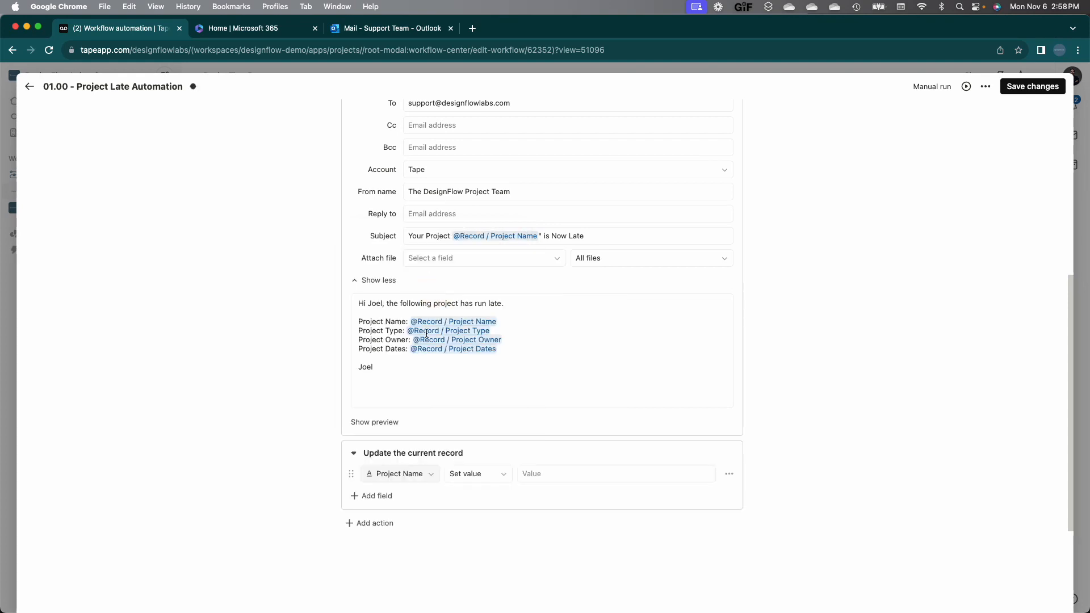
# Step: Make the step update Sub Tasks by adding an item titled 'Re-Schedule Work'
pyautogui.click(433, 473)
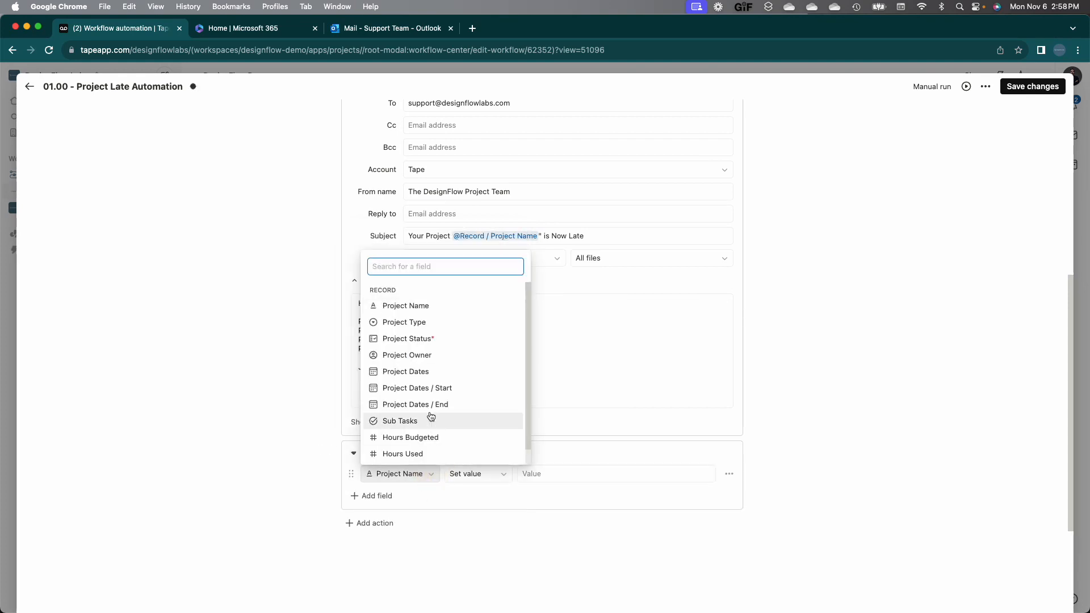
pyautogui.scroll(-1, 431, 418)
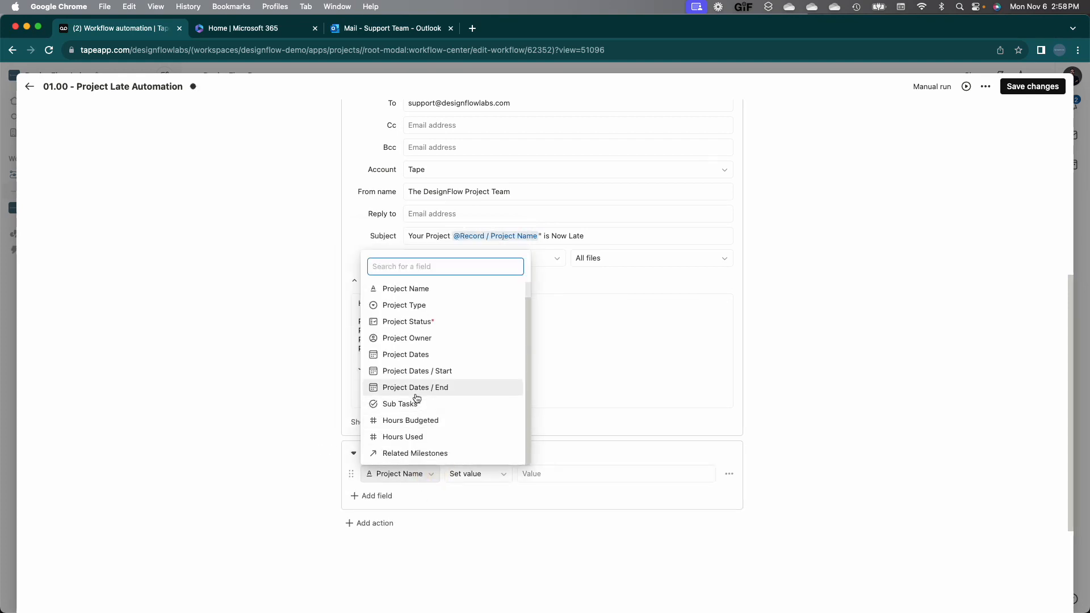
pyautogui.click(412, 404)
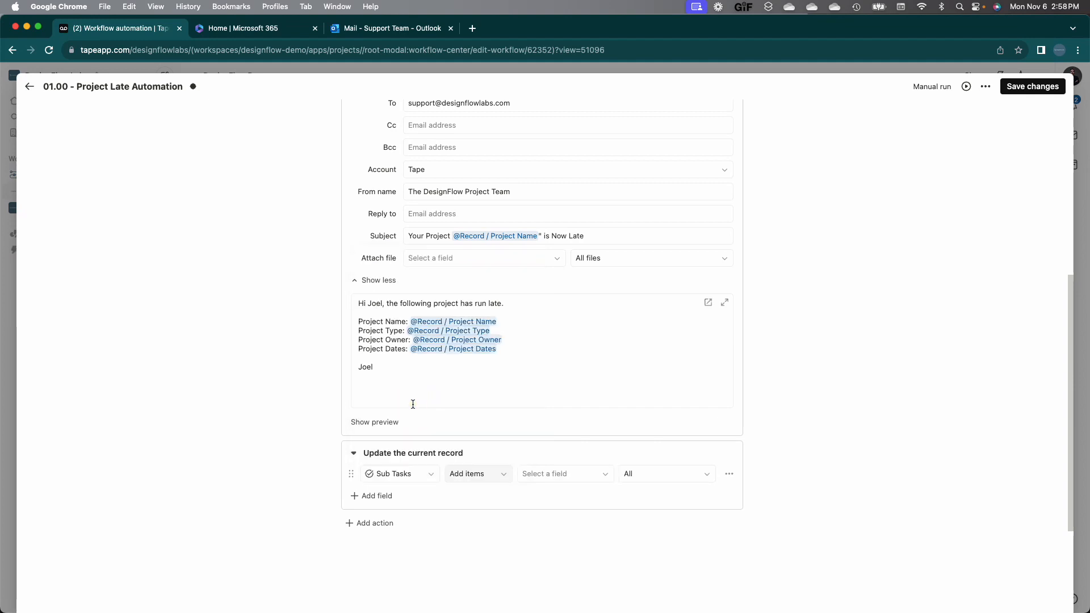
pyautogui.click(480, 478)
pyautogui.click(478, 508)
pyautogui.scroll(-5, 916, 419)
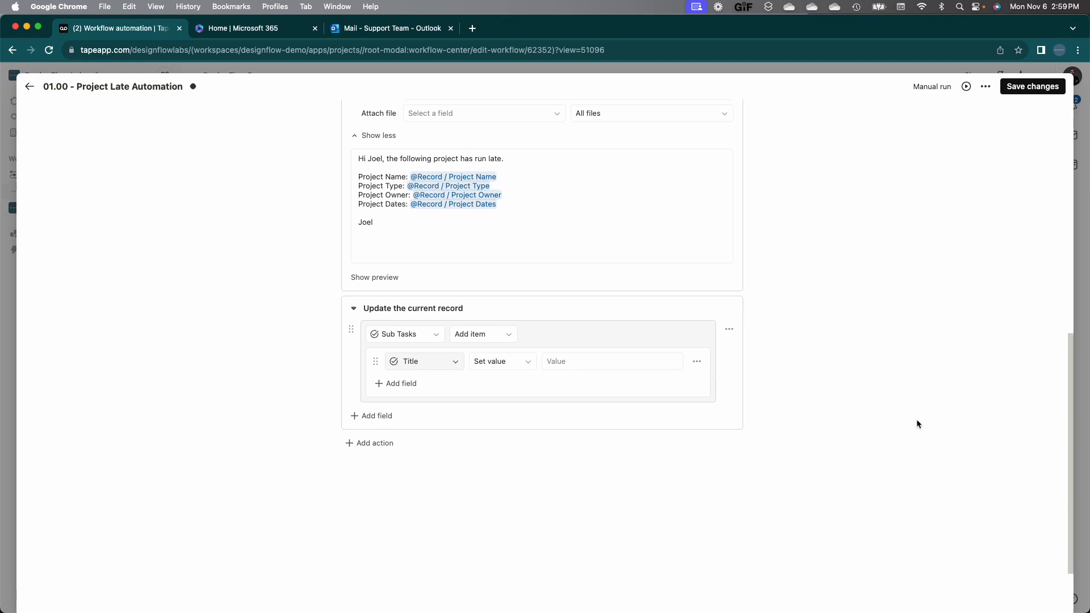
pyautogui.click(600, 359)
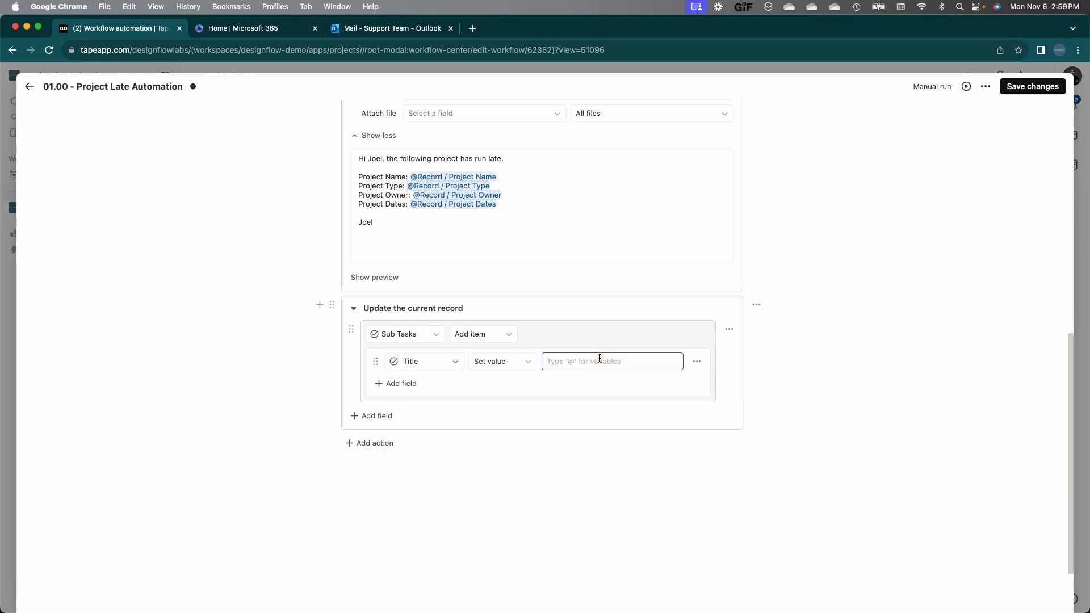
pyautogui.write('Re-Schedule Work')
# Step: Give the sub-task status Incomplete, adding then removing an 'Update Tape' details row
pyautogui.click(410, 383)
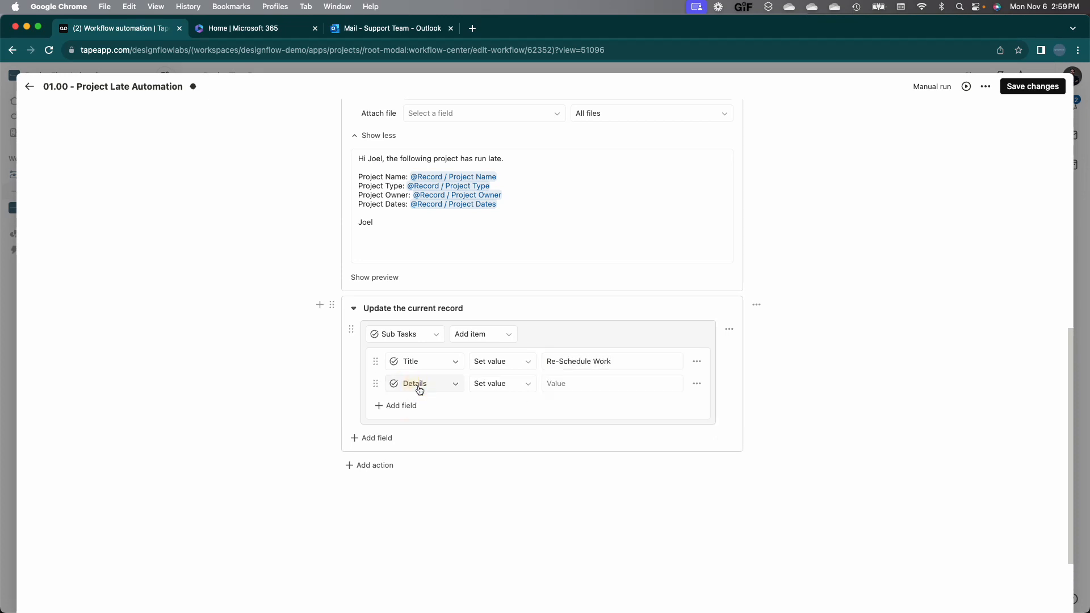
pyautogui.click(577, 390)
pyautogui.write('Up')
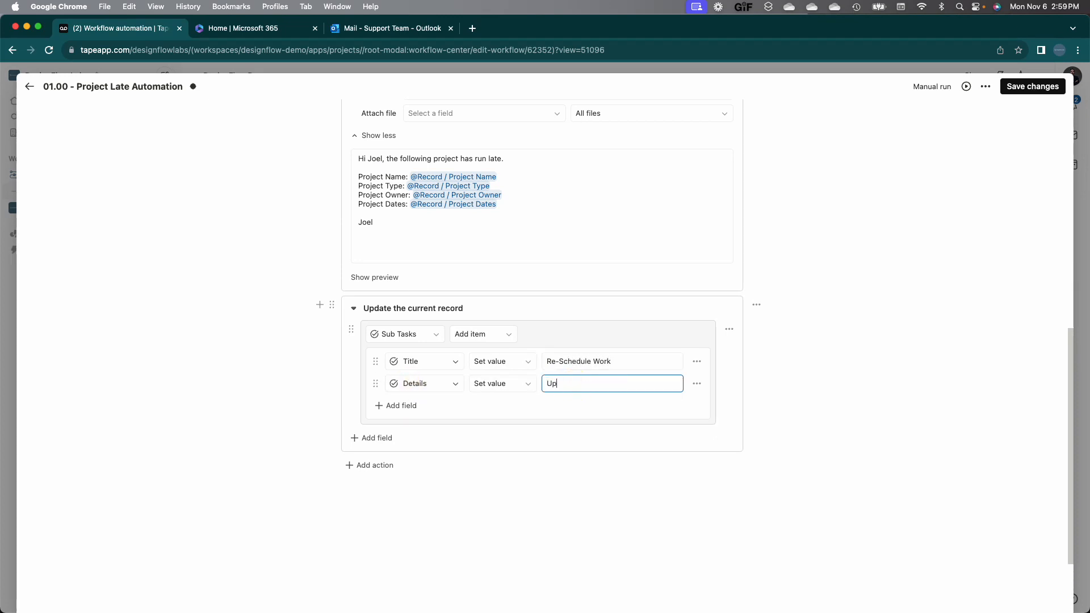
pyautogui.write('date Tape')
pyautogui.click(409, 405)
pyautogui.click(566, 409)
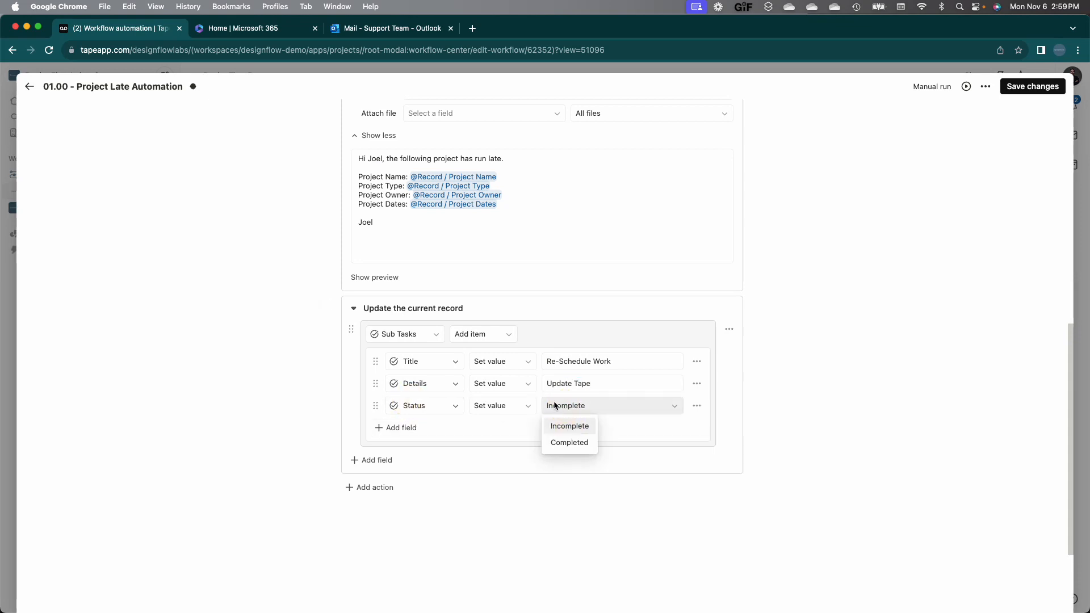
pyautogui.click(565, 383)
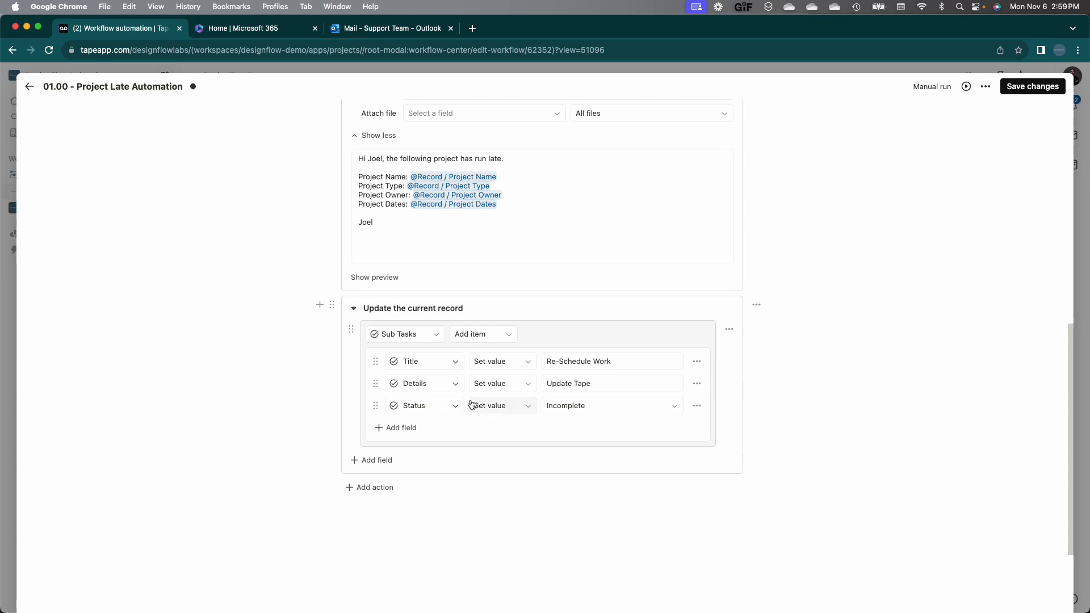
pyautogui.tripleClick(595, 383)
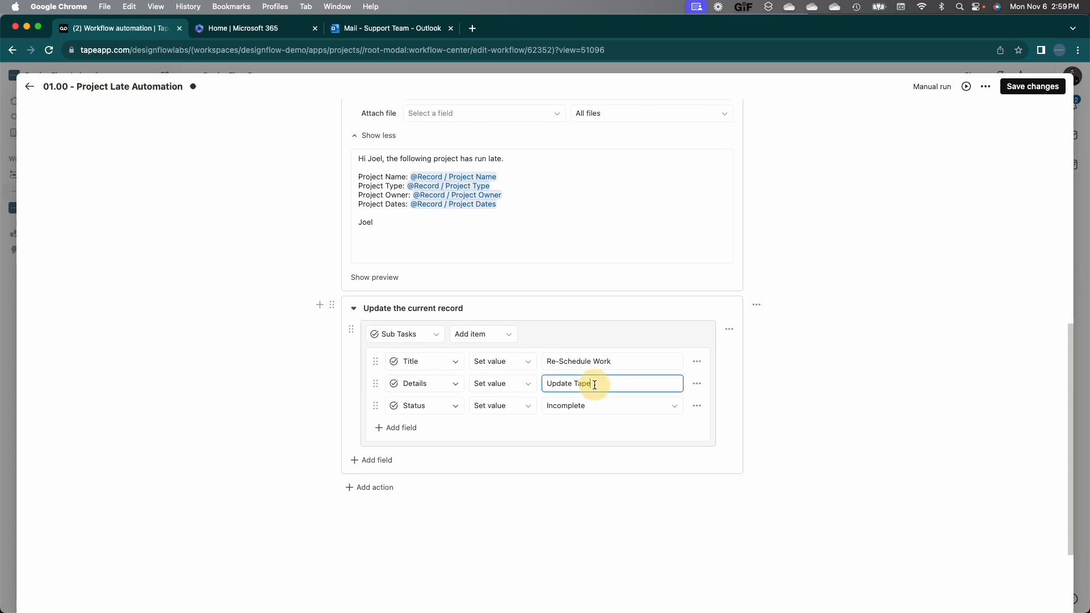
pyautogui.click(508, 389)
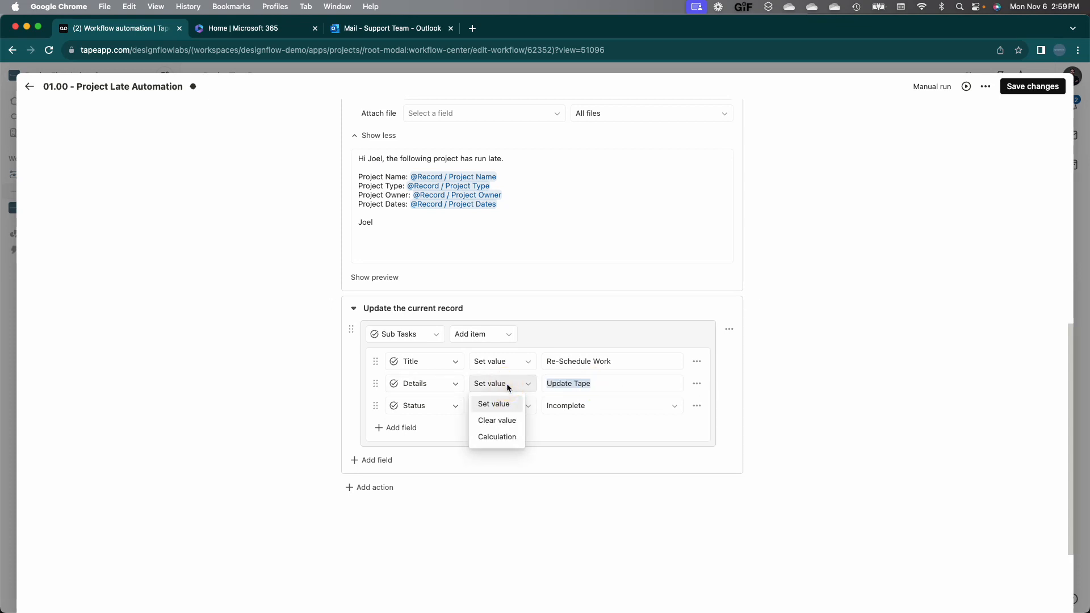
pyautogui.click(505, 418)
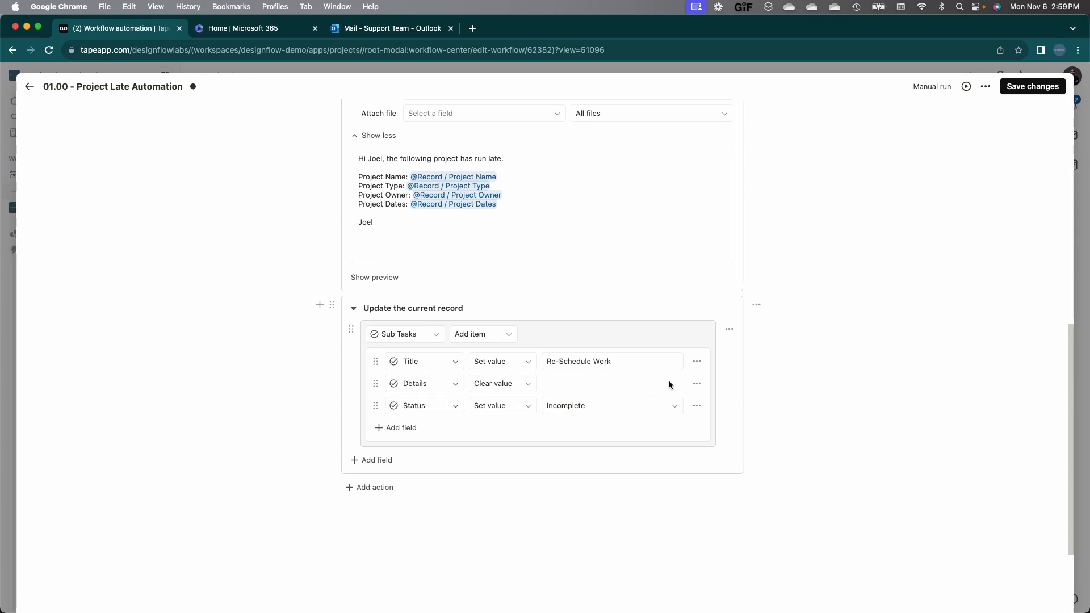
pyautogui.click(697, 384)
pyautogui.click(704, 421)
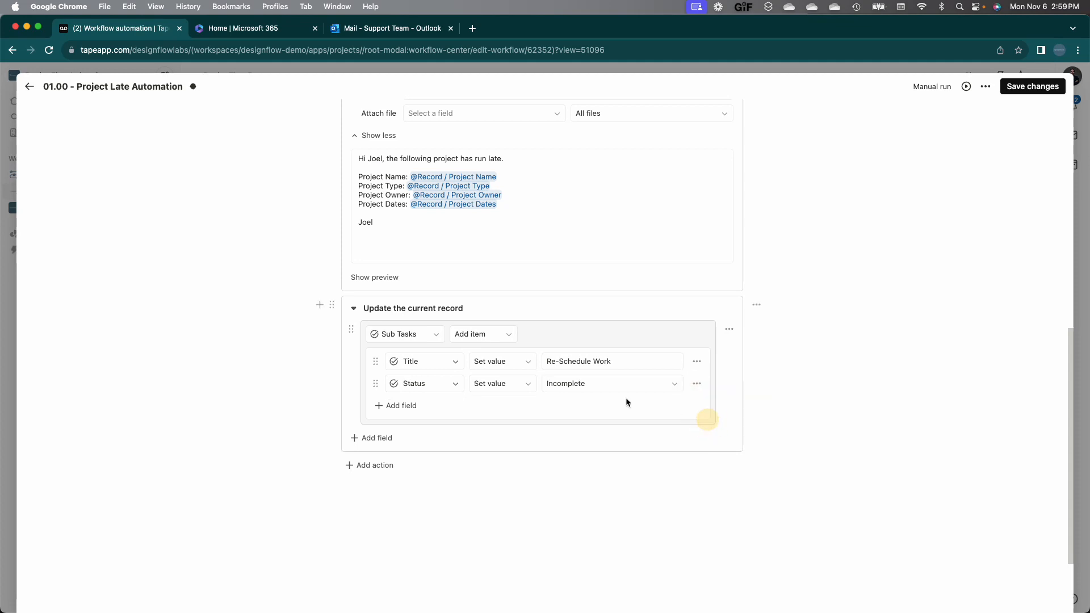
# Step: Add an Assignee field to the Re-Schedule Work sub-task
pyautogui.click(397, 405)
pyautogui.click(430, 407)
pyautogui.click(424, 475)
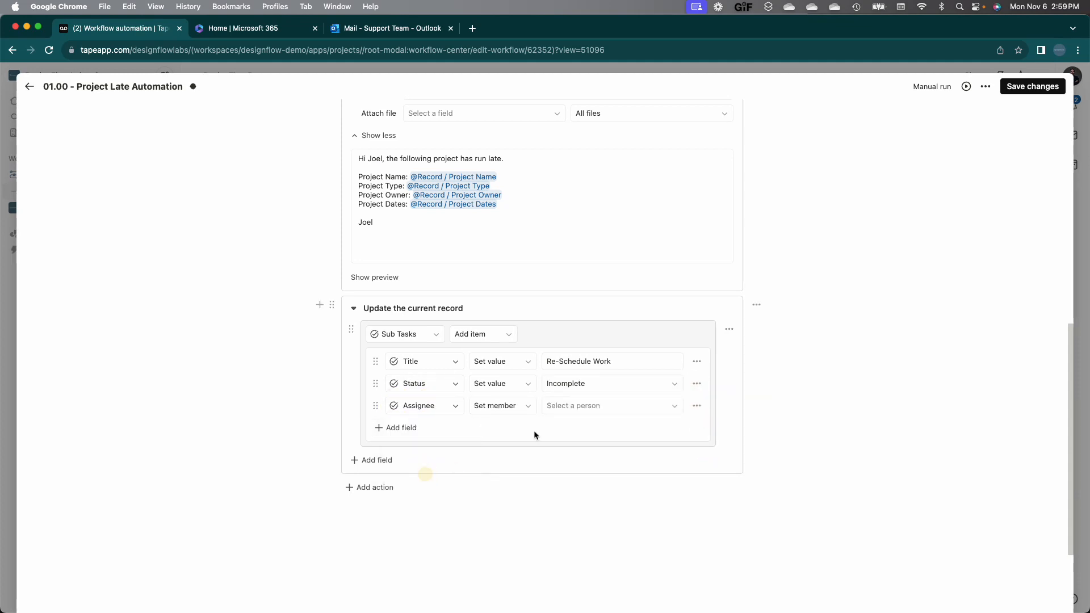
pyautogui.click(594, 407)
# Step: Assign Re-Schedule Work to the team member and duplicate it as 'Get Plan to Get On Track'
pyautogui.click(581, 471)
pyautogui.click(730, 331)
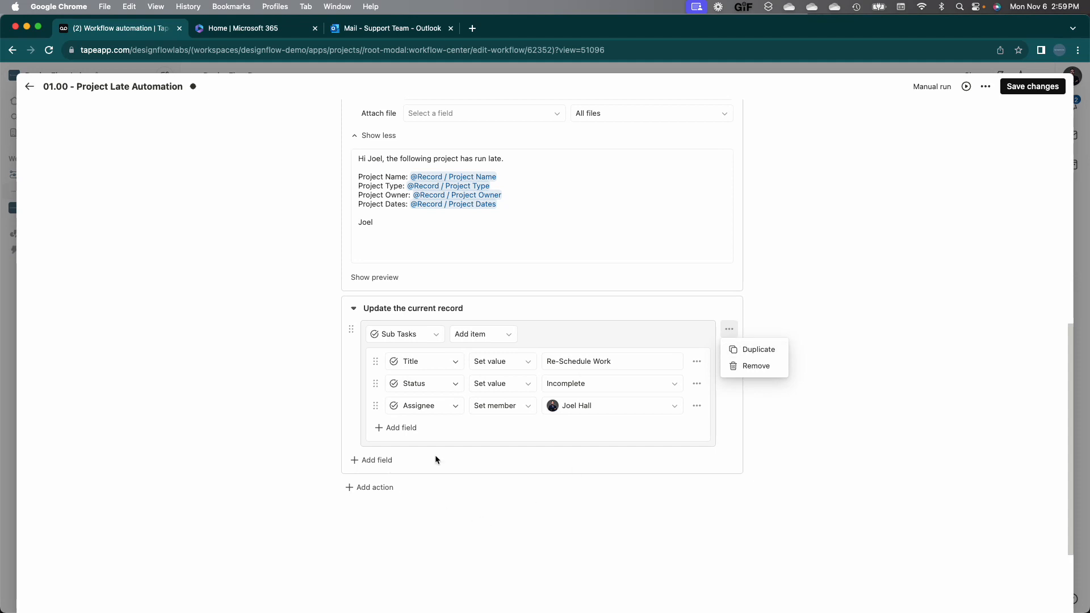
pyautogui.click(745, 349)
pyautogui.tripleClick(569, 492)
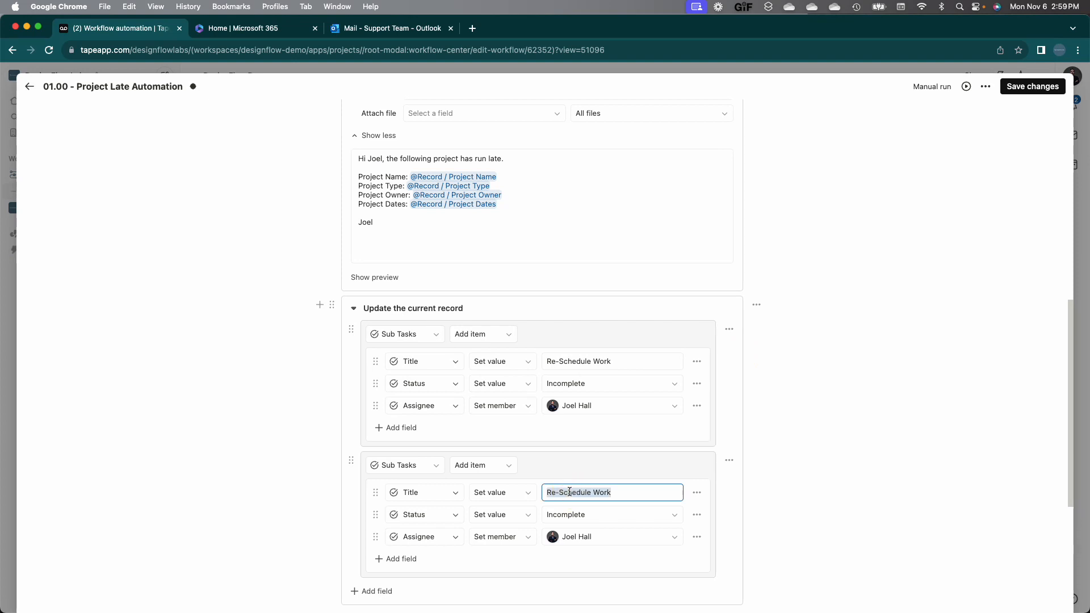
pyautogui.write('Get Plan to Get On Track')
# Step: Duplicate the 'Get Plan to Get On Track' sub-task a second time
pyautogui.scroll(-3, 603, 479)
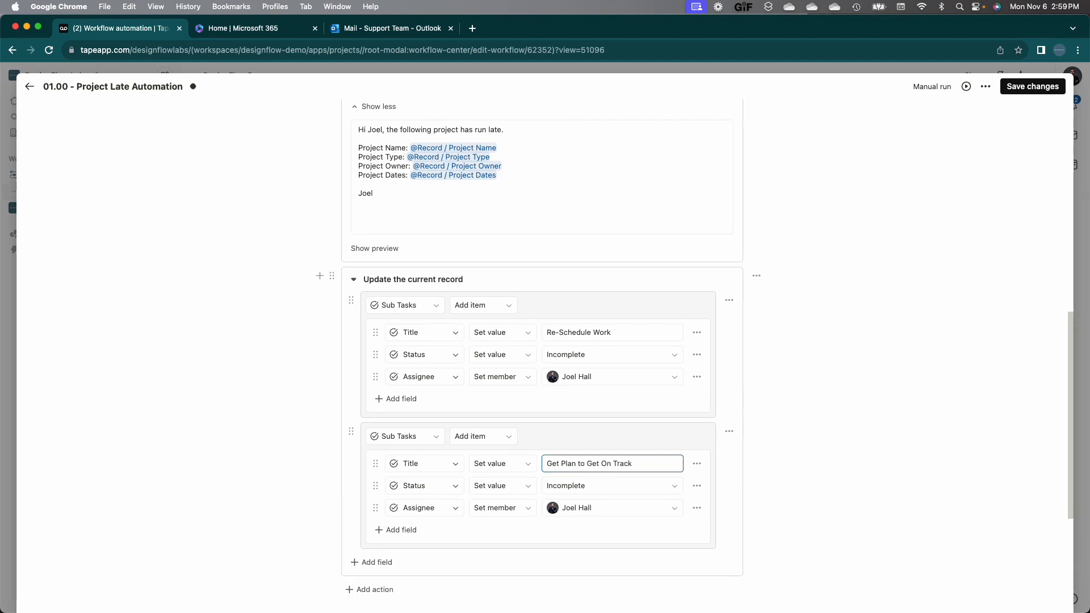
pyautogui.click(729, 302)
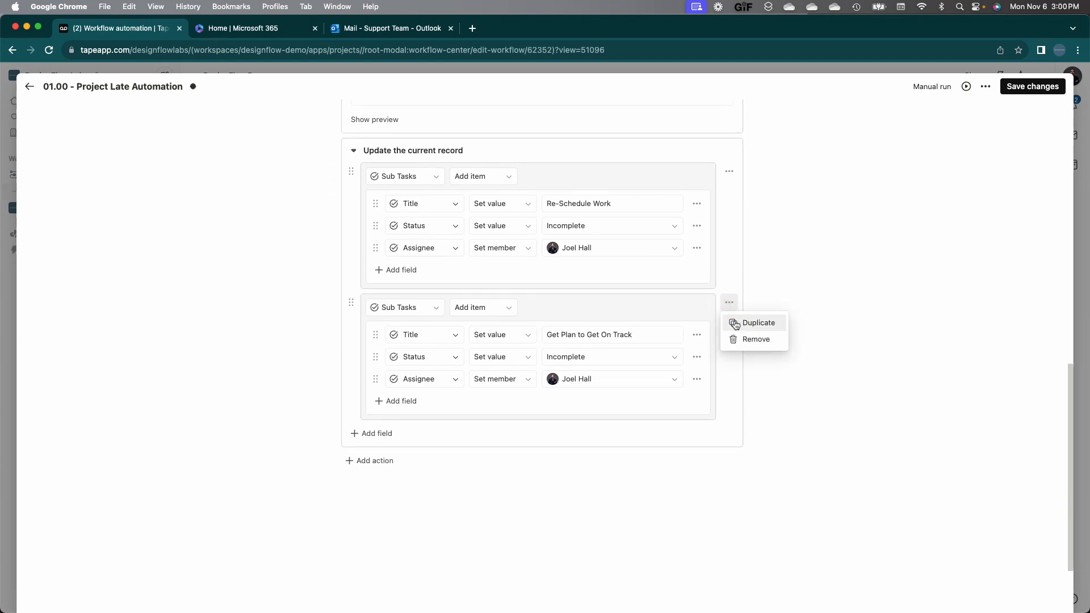
pyautogui.click(750, 322)
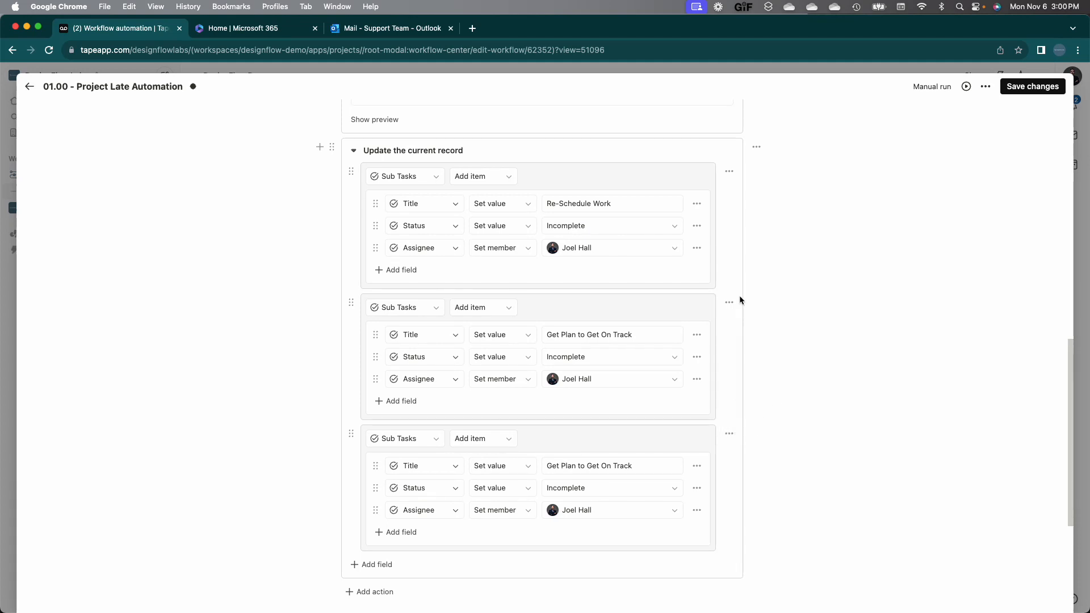
pyautogui.click(756, 148)
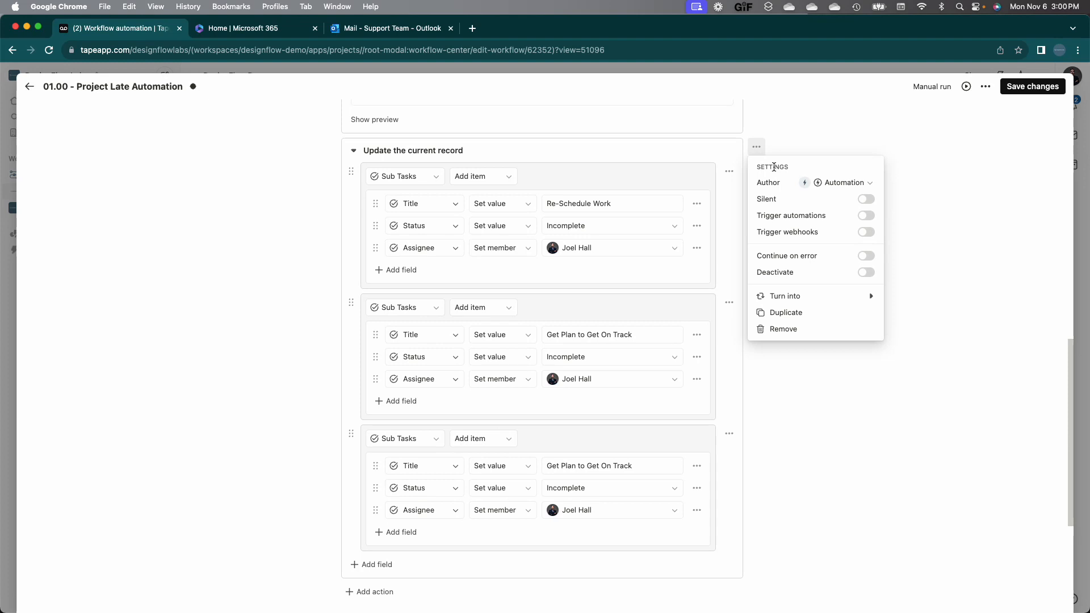
# Step: Review the step's author, enable Trigger automations, remove the update step, and save the automation
pyautogui.click(832, 188)
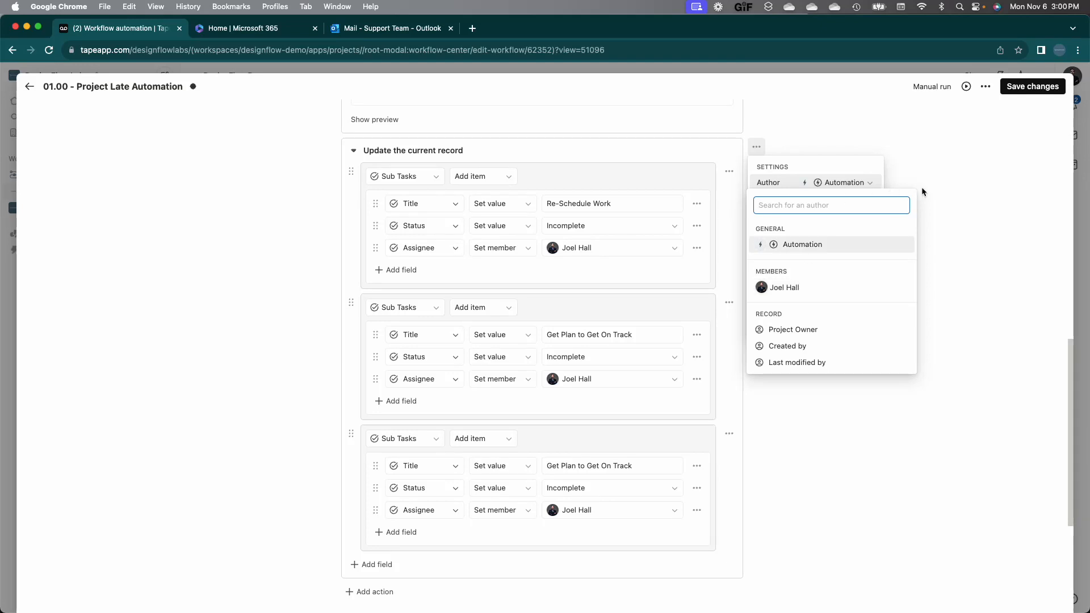
pyautogui.click(849, 166)
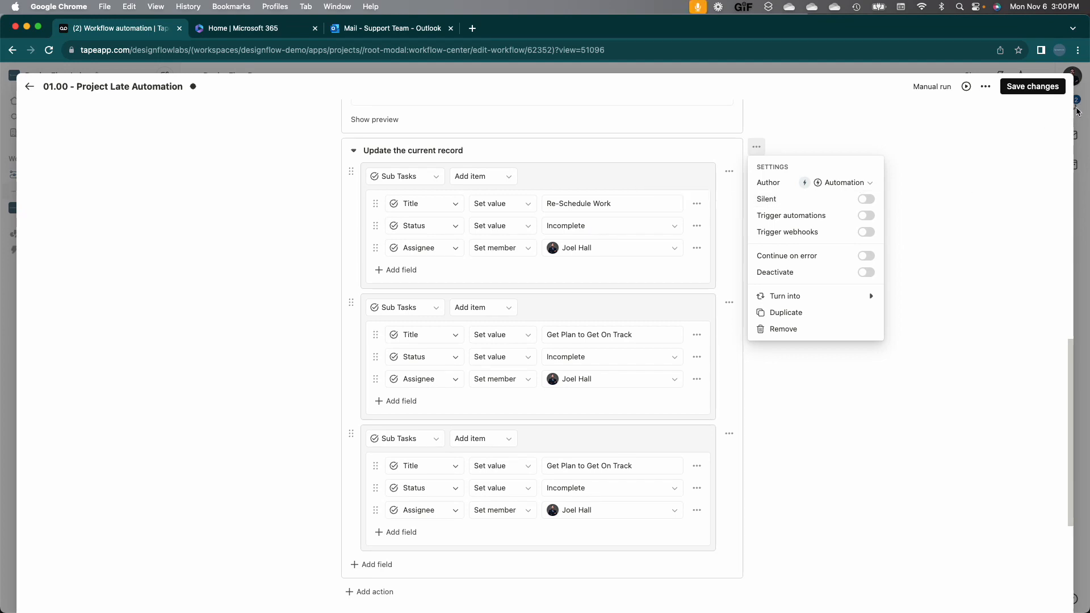
pyautogui.click(865, 221)
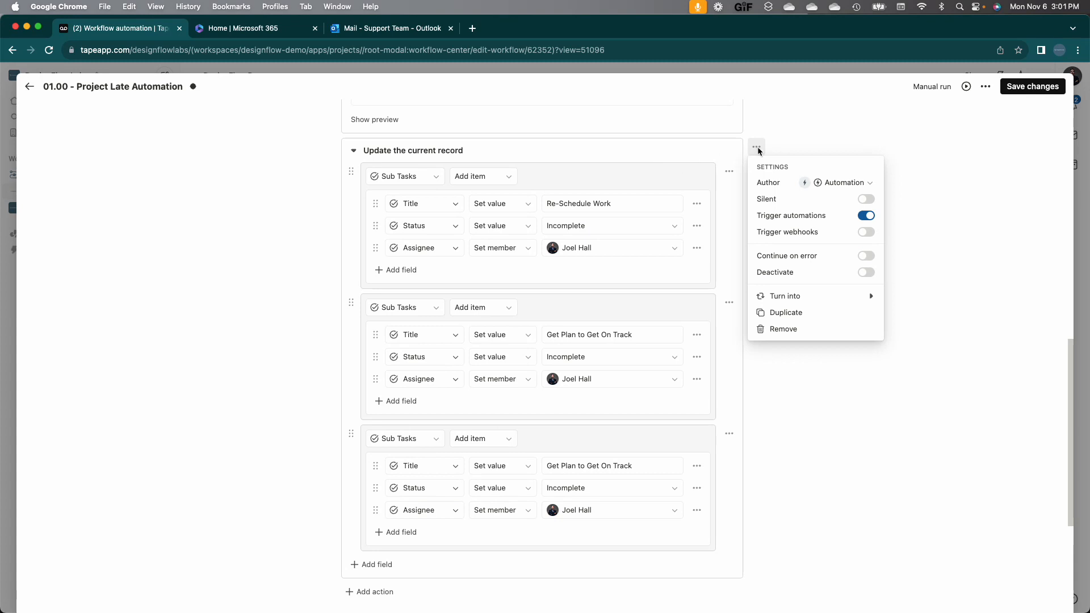
pyautogui.click(799, 331)
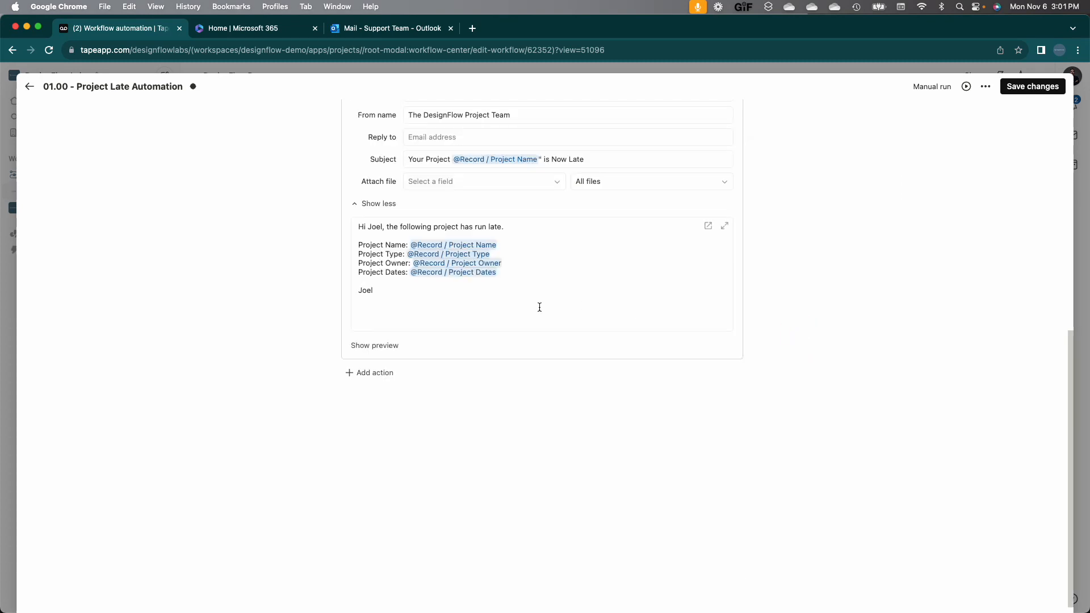
pyautogui.click(1029, 86)
# Step: Exit the automation editor and go to the DesignFlow HR Onboarding workspace's Request Forms board
pyautogui.click(30, 86)
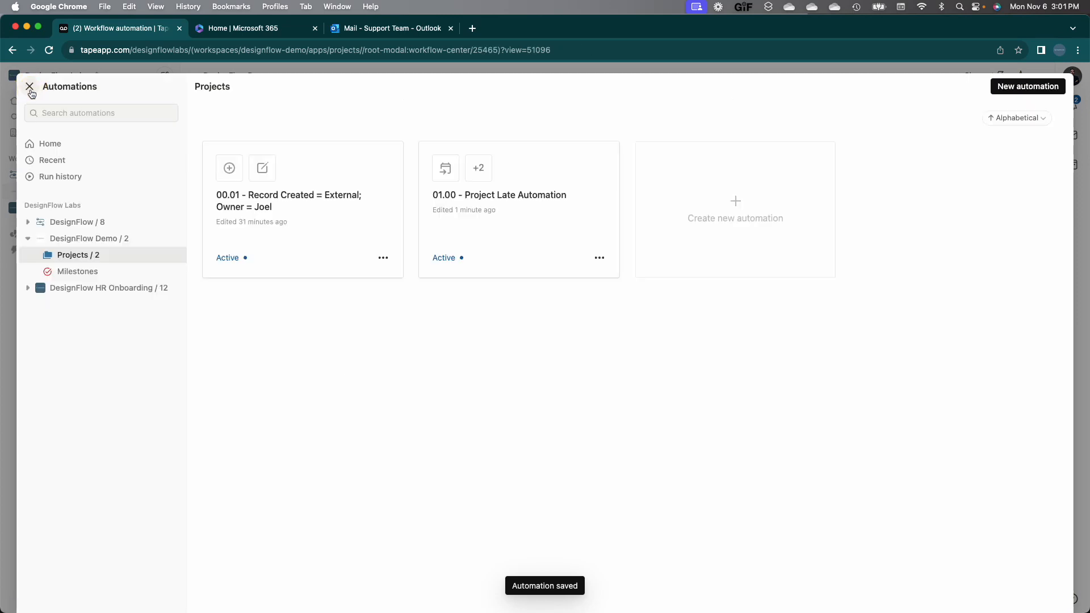
pyautogui.click(29, 88)
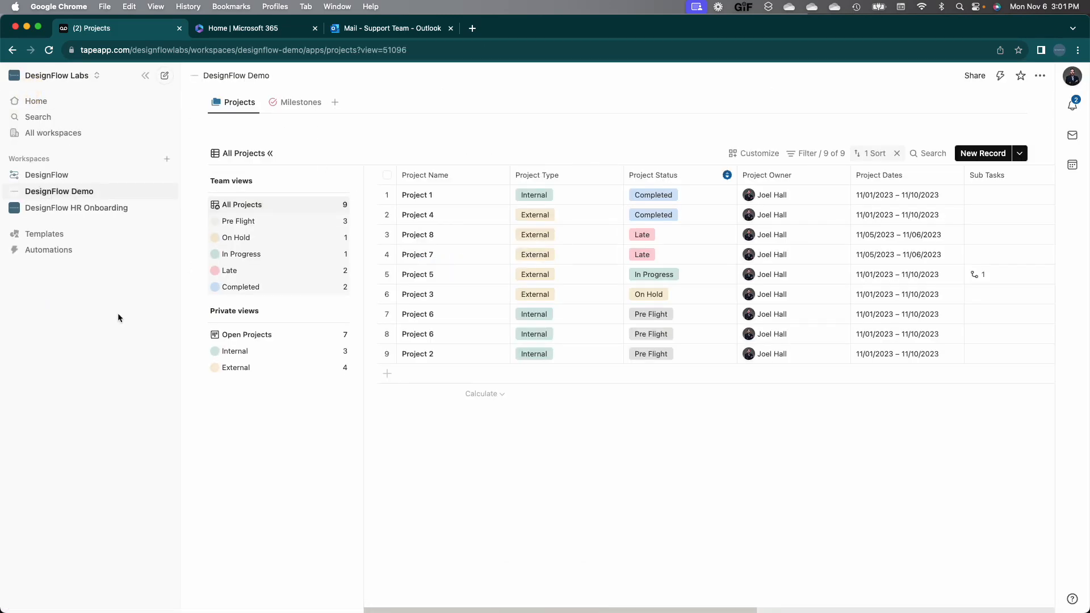
pyautogui.click(130, 215)
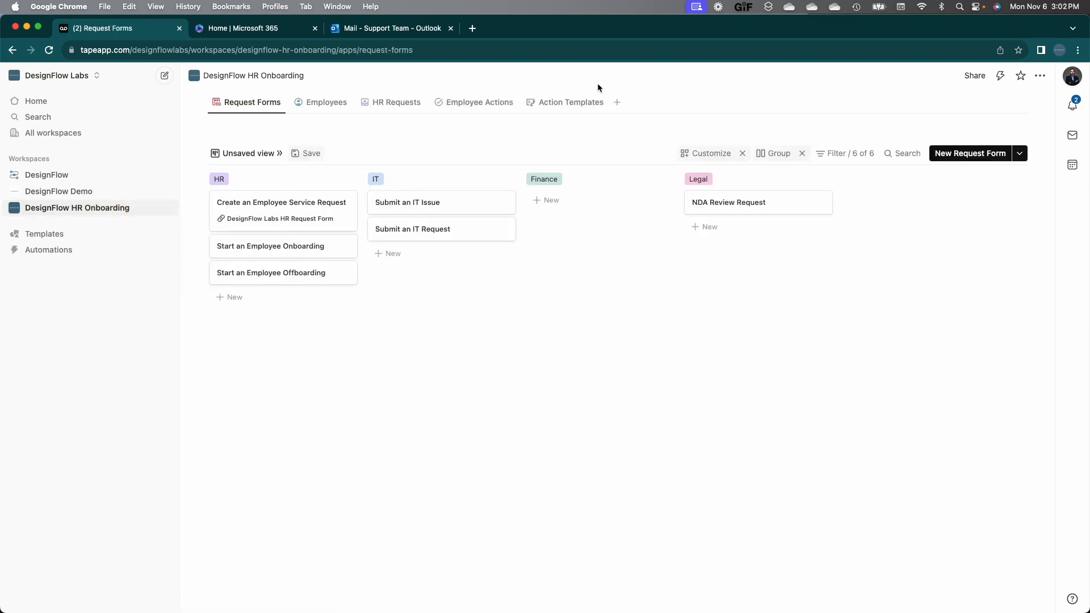
# Step: Open workflow automations and select HR Requests to list its four active automations
pyautogui.click(1002, 83)
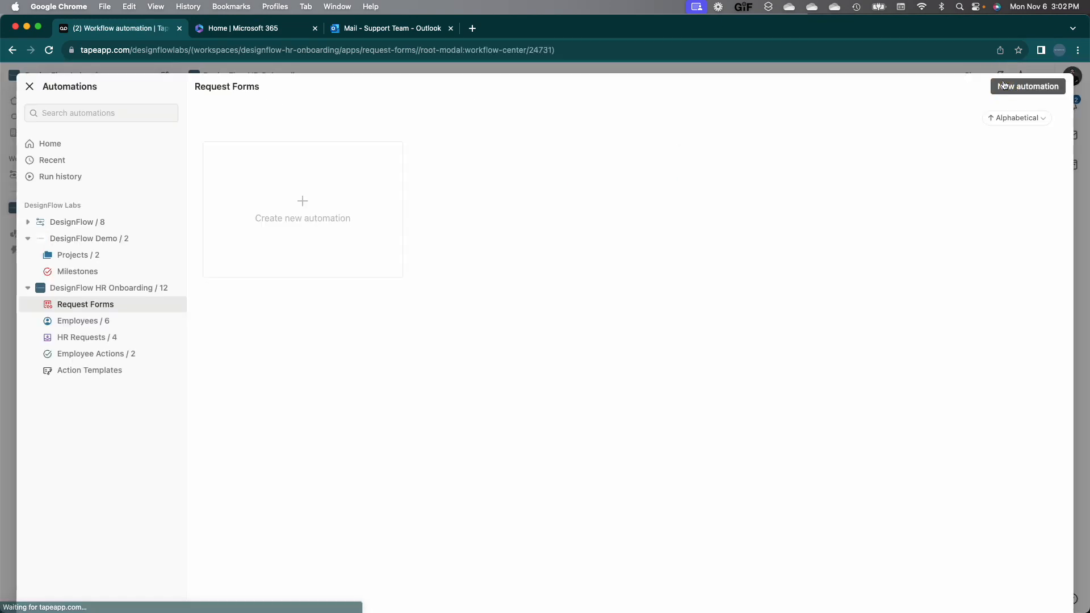
pyautogui.click(107, 338)
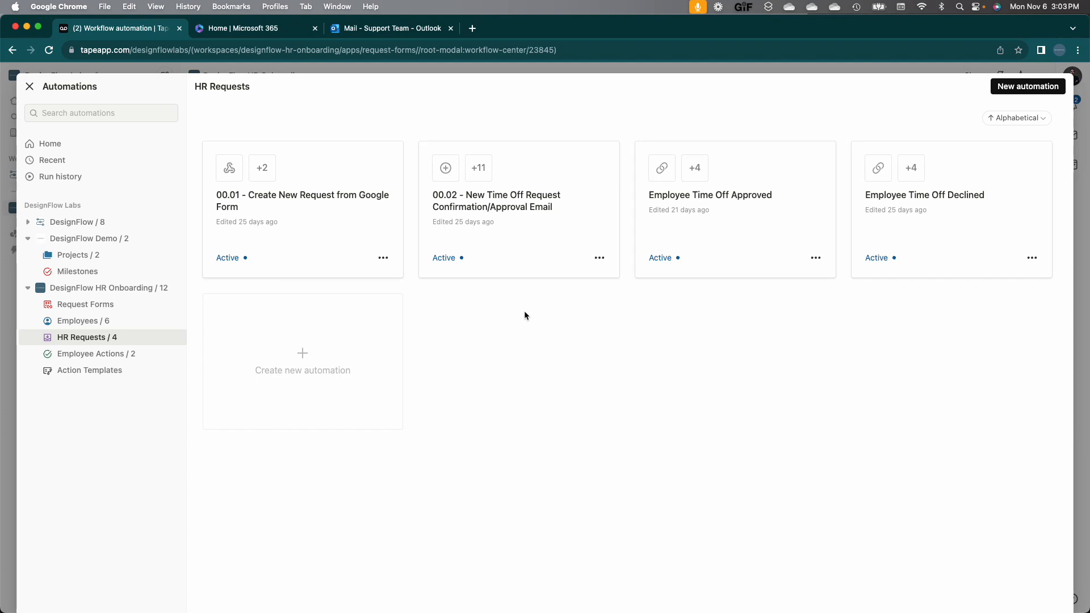
pyautogui.click(533, 217)
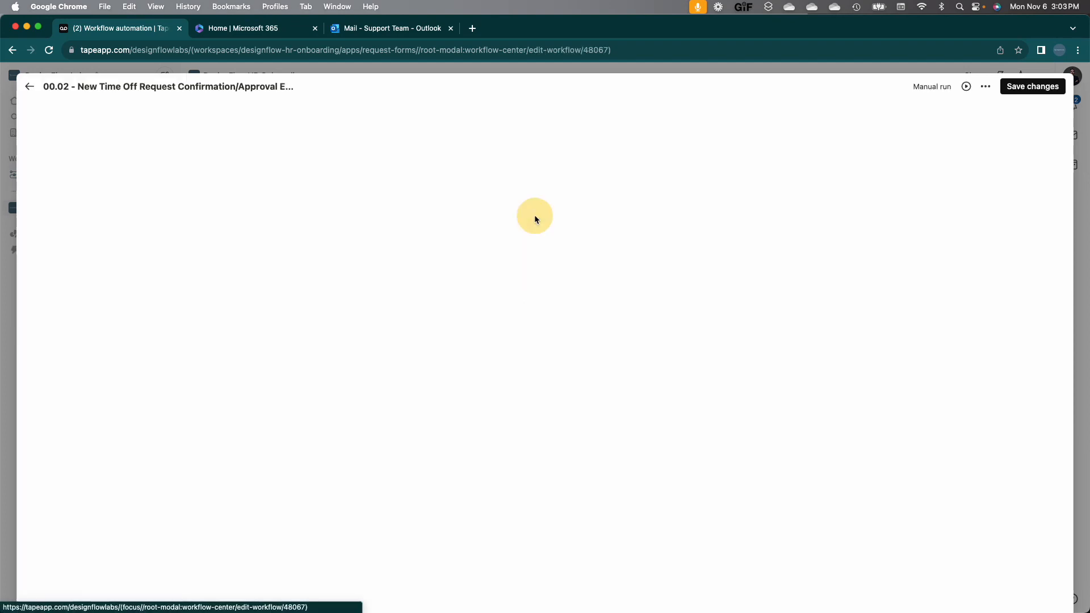
pyautogui.scroll(-2, 295, 358)
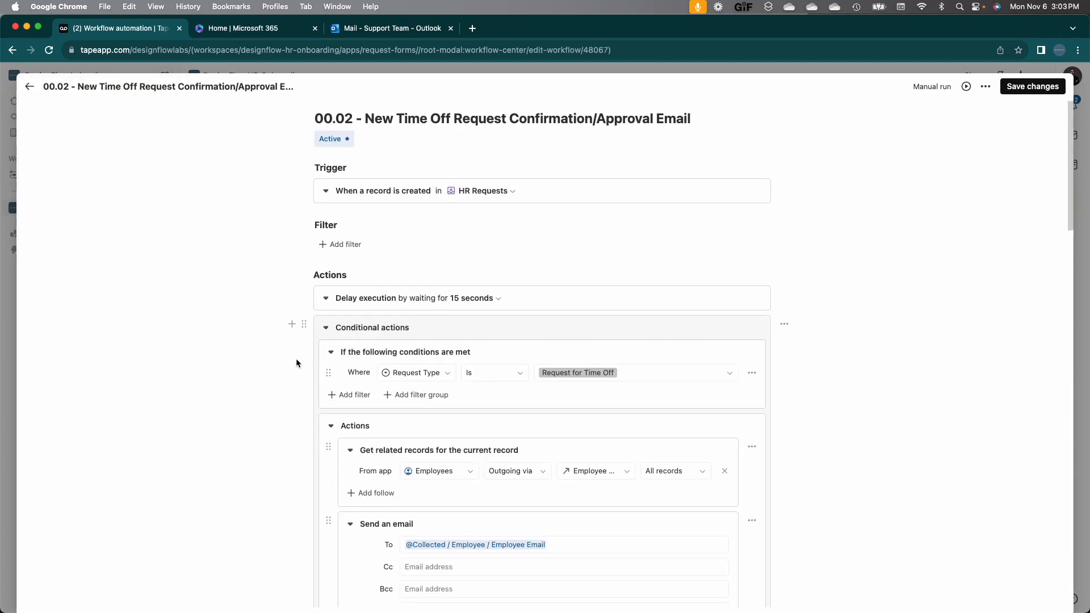
pyautogui.scroll(-4, 296, 360)
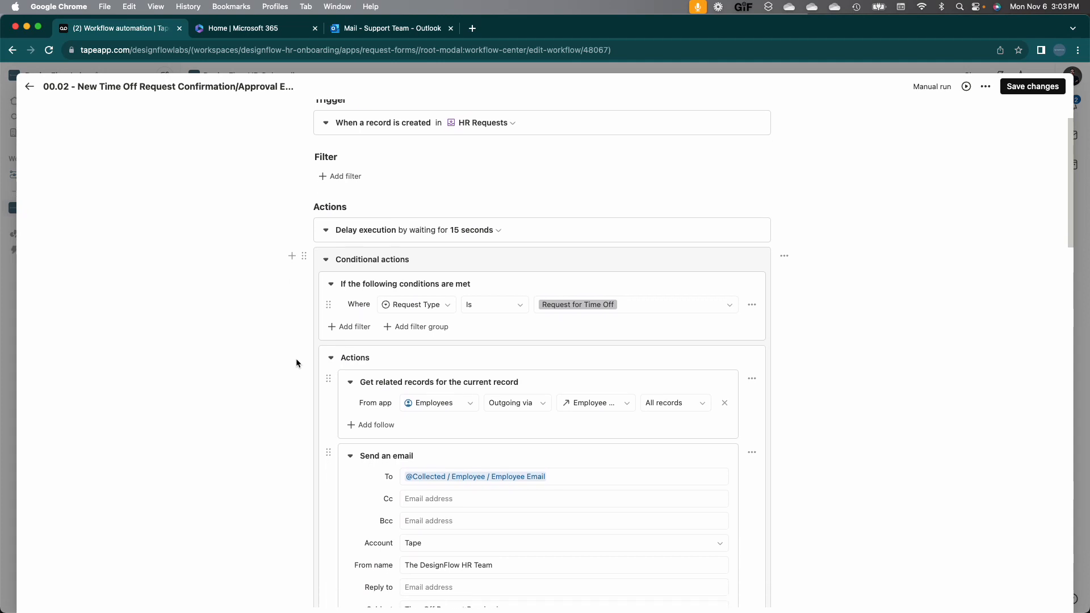
pyautogui.scroll(-4, 296, 360)
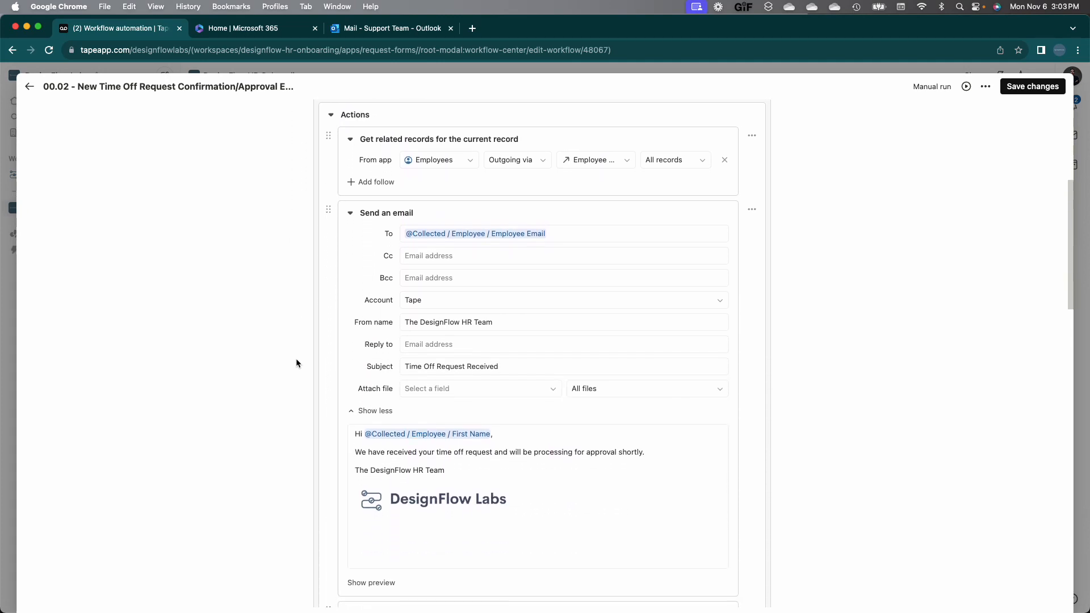
pyautogui.scroll(-2, 296, 359)
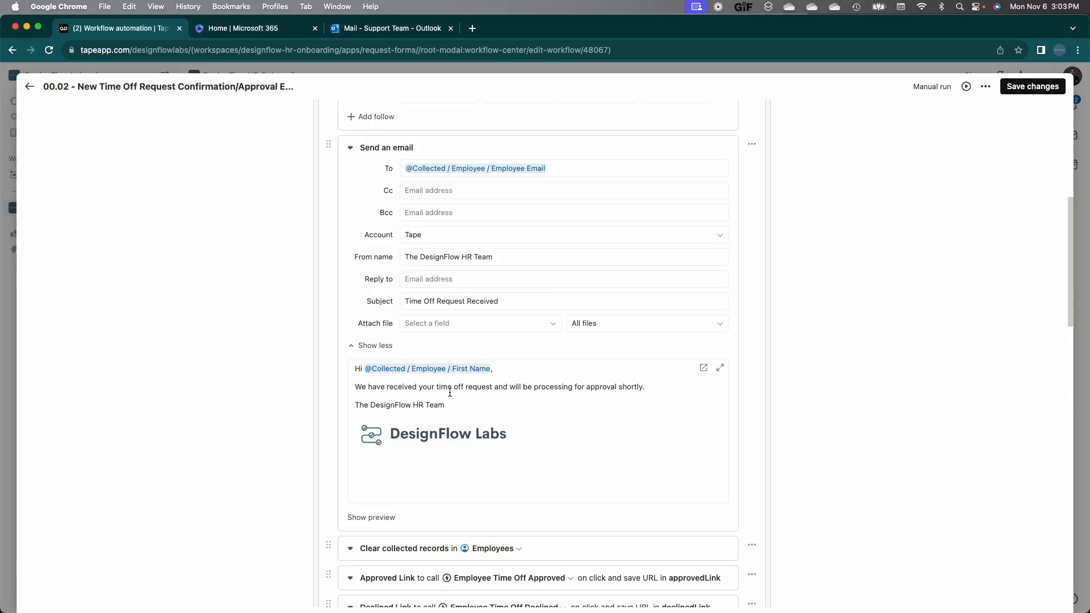
pyautogui.scroll(-2, 449, 392)
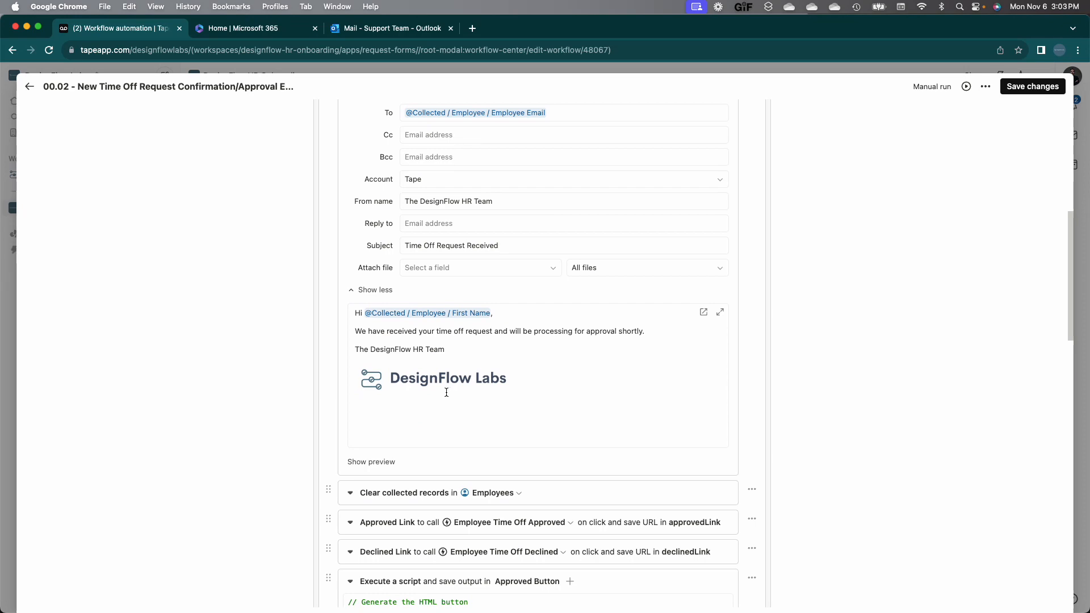
pyautogui.scroll(-10, 256, 388)
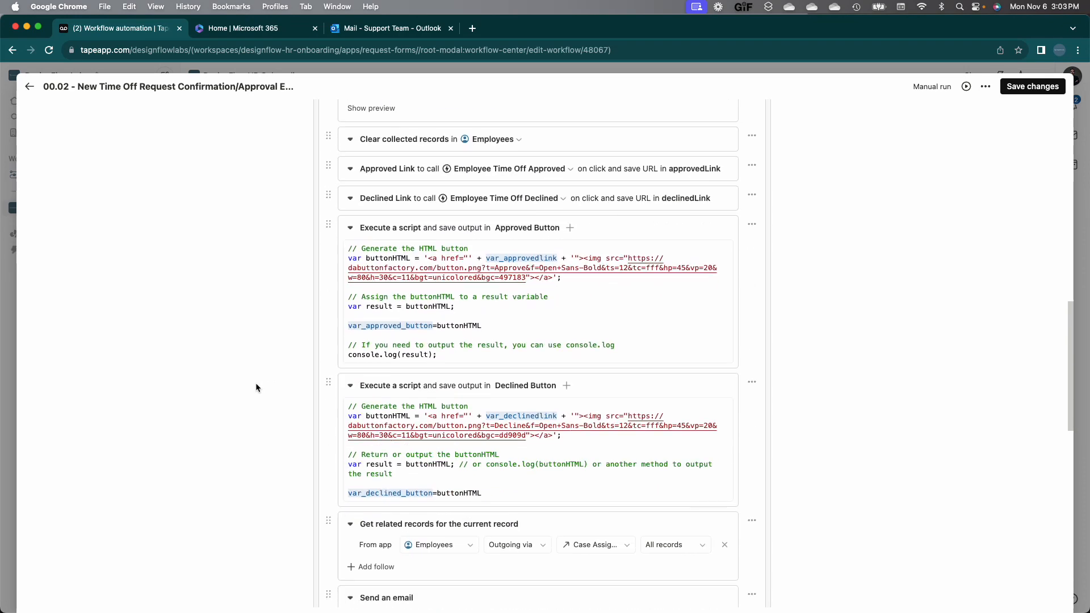
pyautogui.scroll(-5, 255, 388)
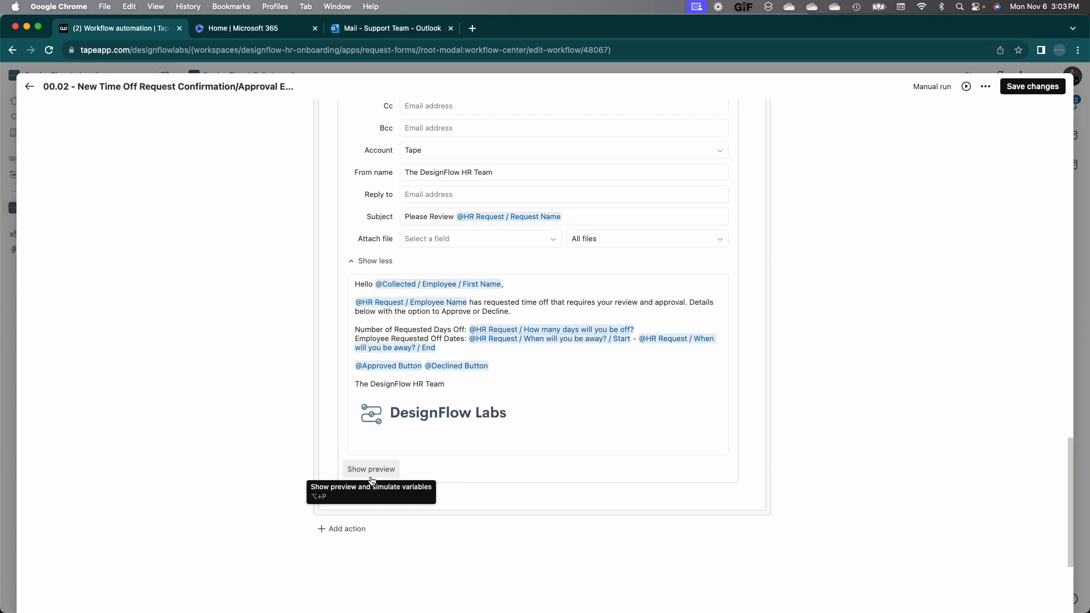
# Step: Simulate the approval email preview with a sample time-off request record, then go back to HR Requests automations
pyautogui.click(372, 470)
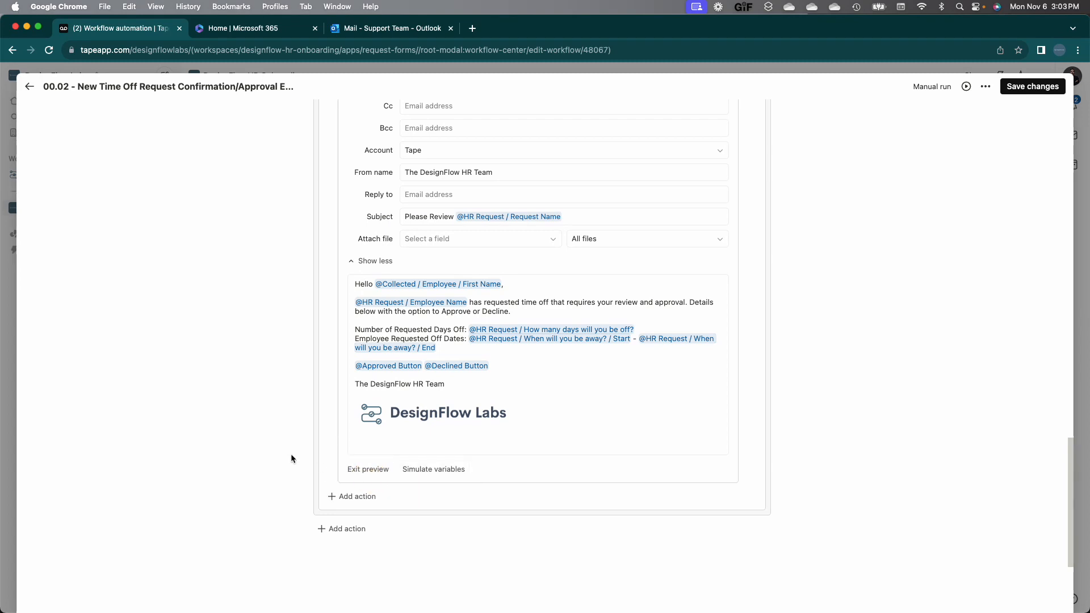
pyautogui.click(435, 473)
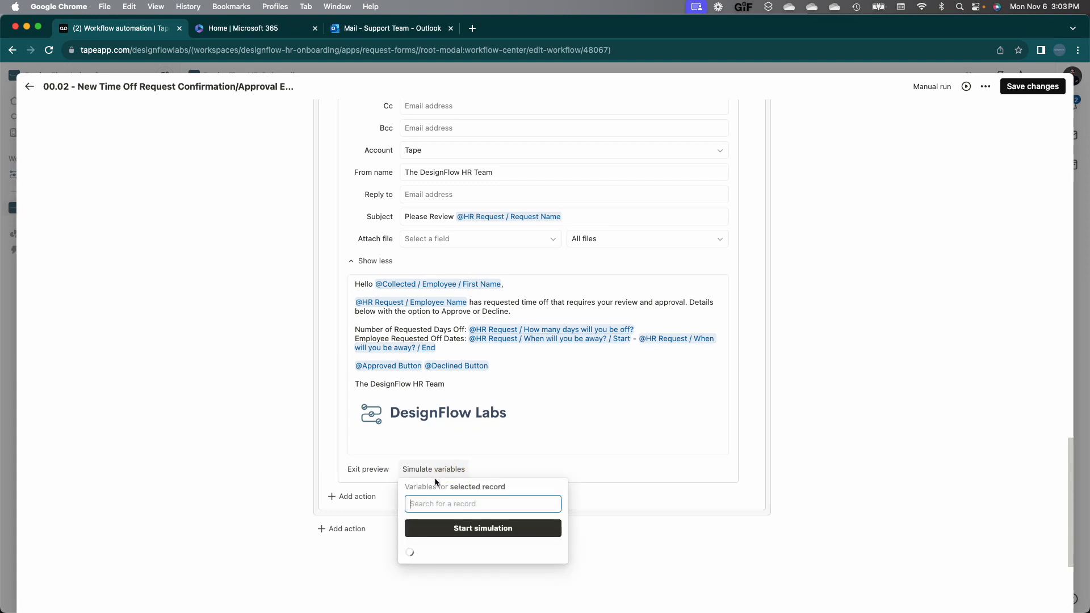
pyautogui.click(450, 552)
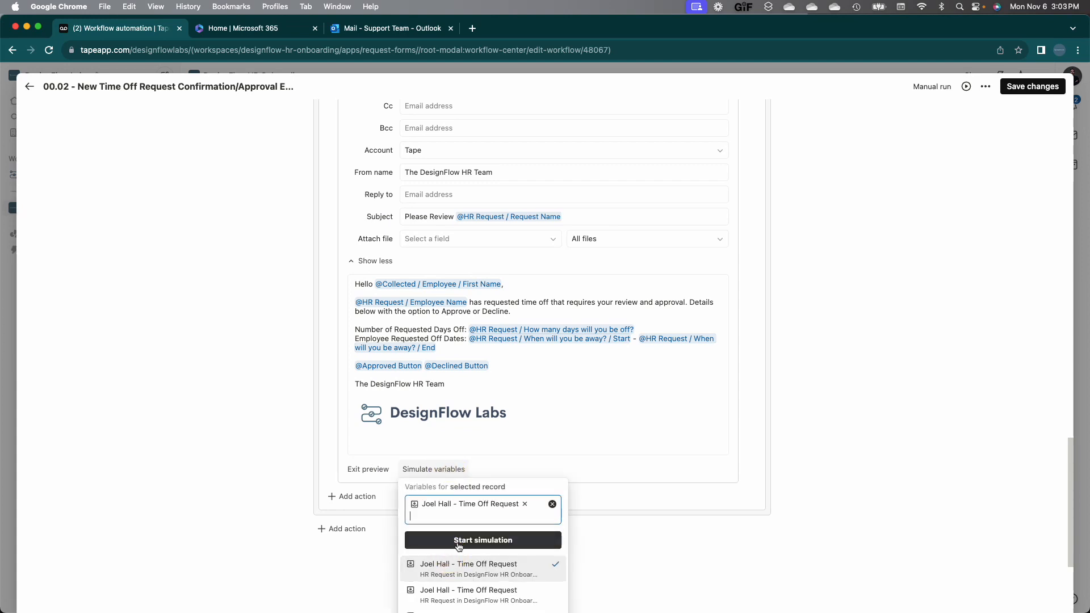
pyautogui.click(457, 543)
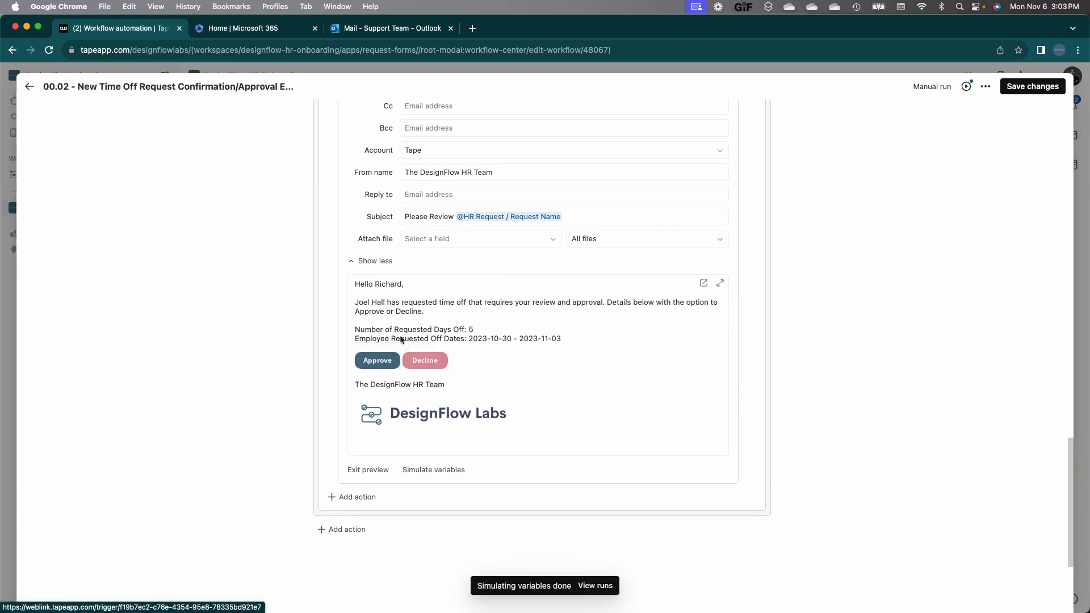
pyautogui.scroll(1, 401, 339)
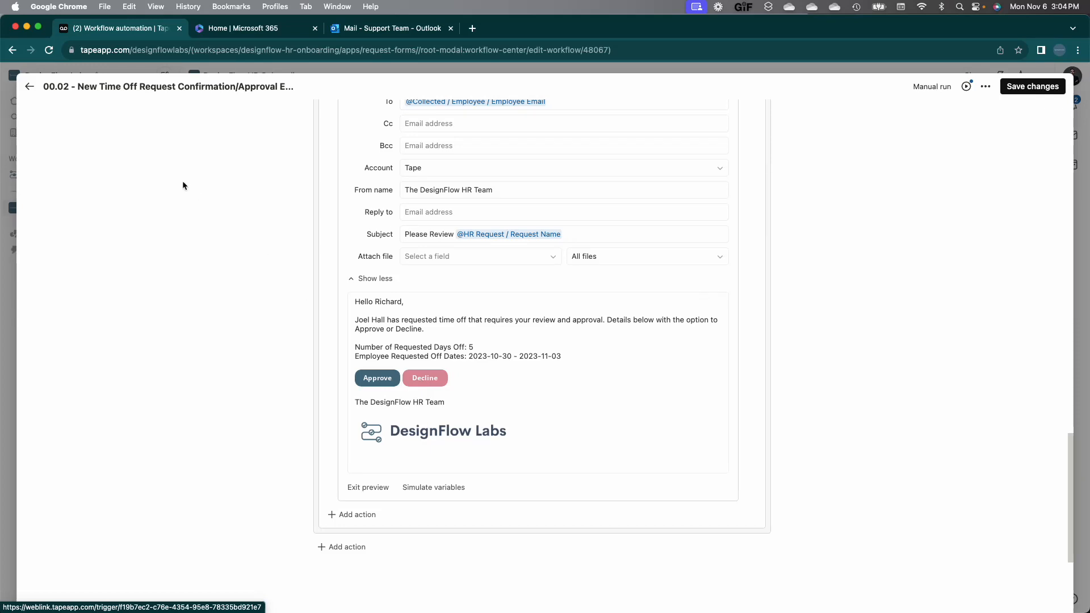
pyautogui.click(29, 87)
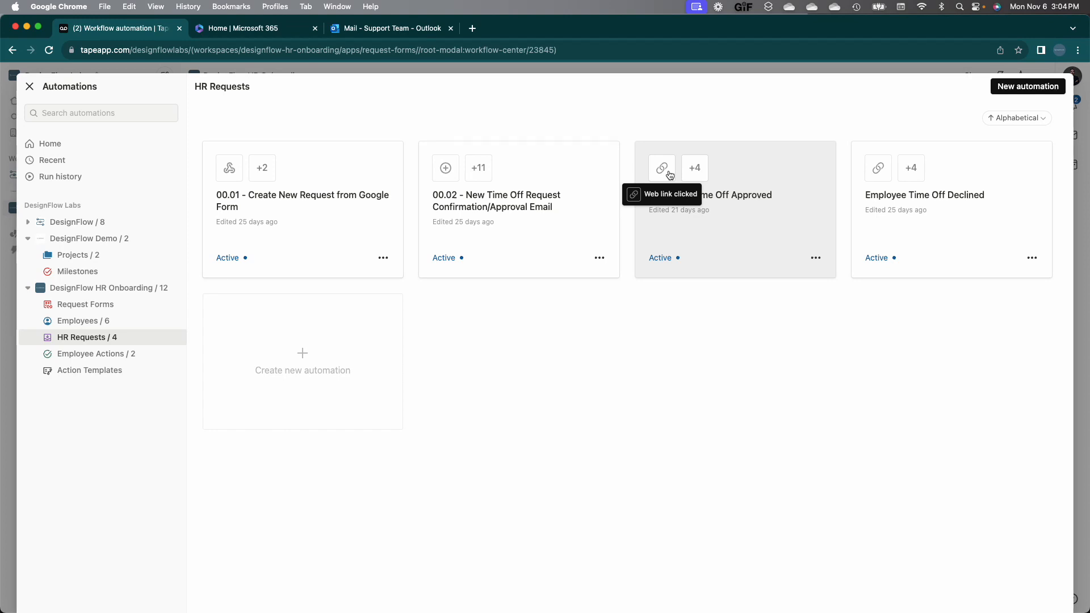
pyautogui.click(757, 220)
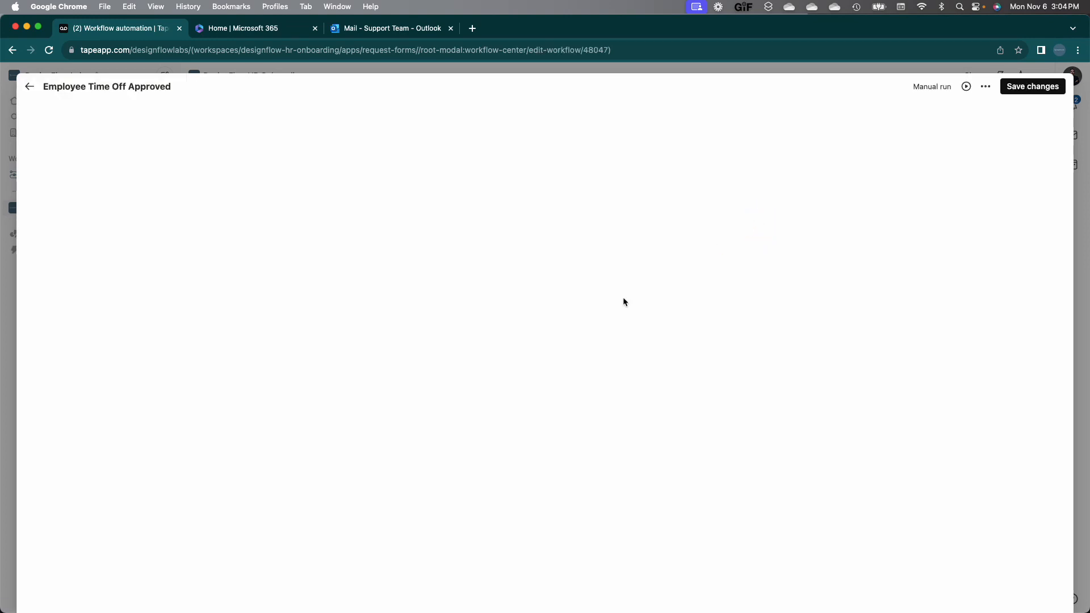
pyautogui.scroll(-2, 322, 440)
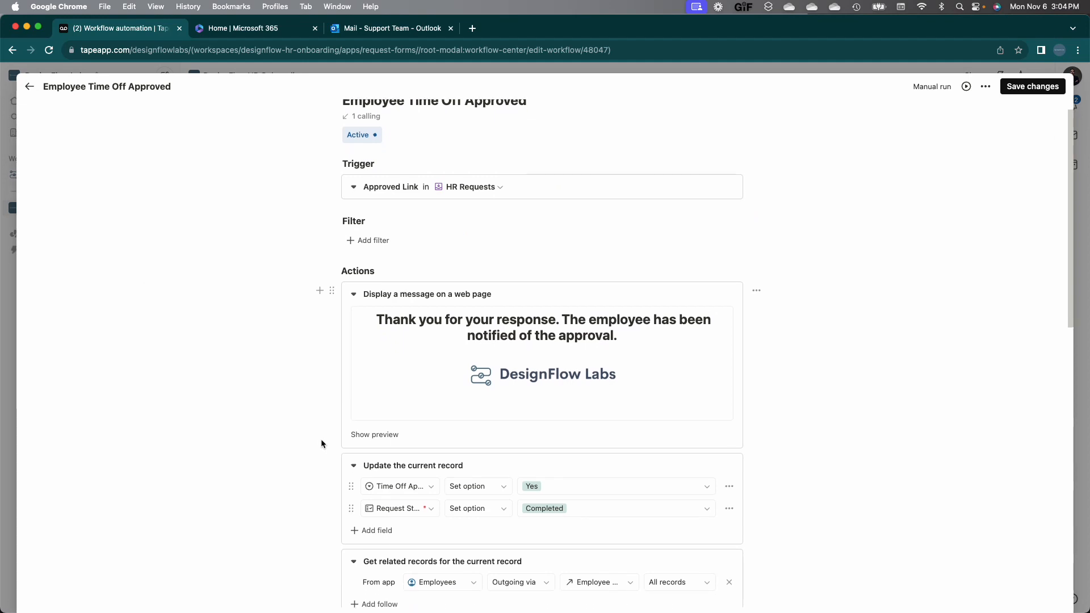
pyautogui.scroll(-1, 321, 444)
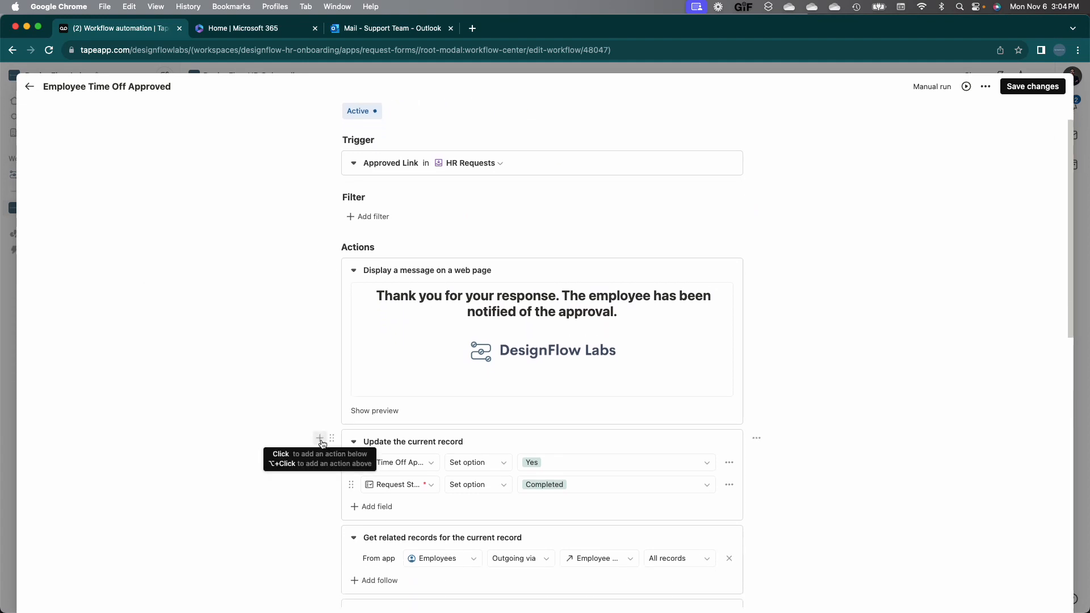
pyautogui.scroll(-1, 321, 444)
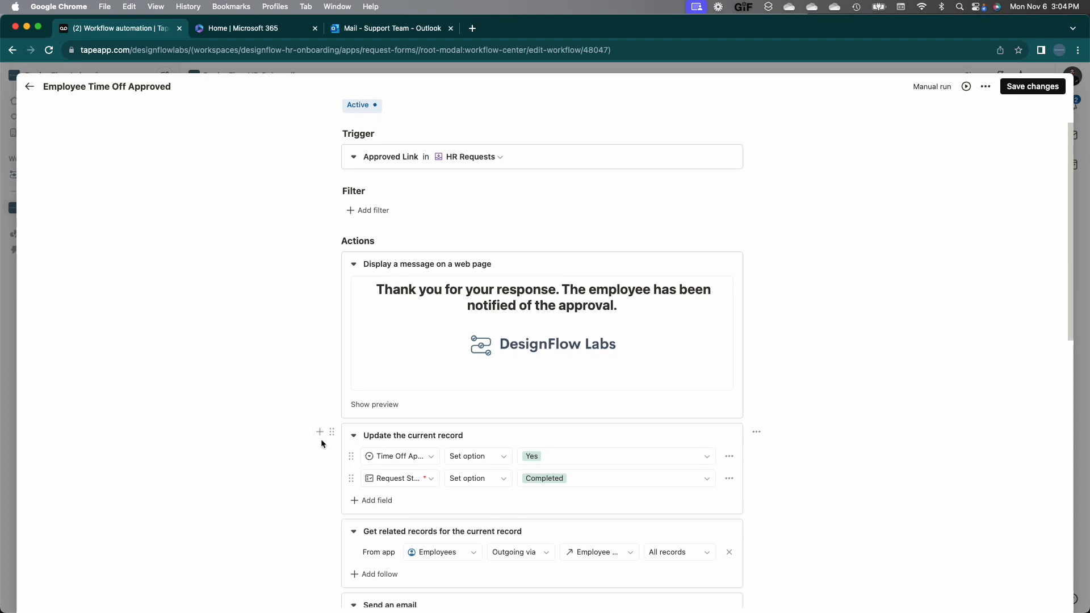
pyautogui.scroll(-1, 322, 443)
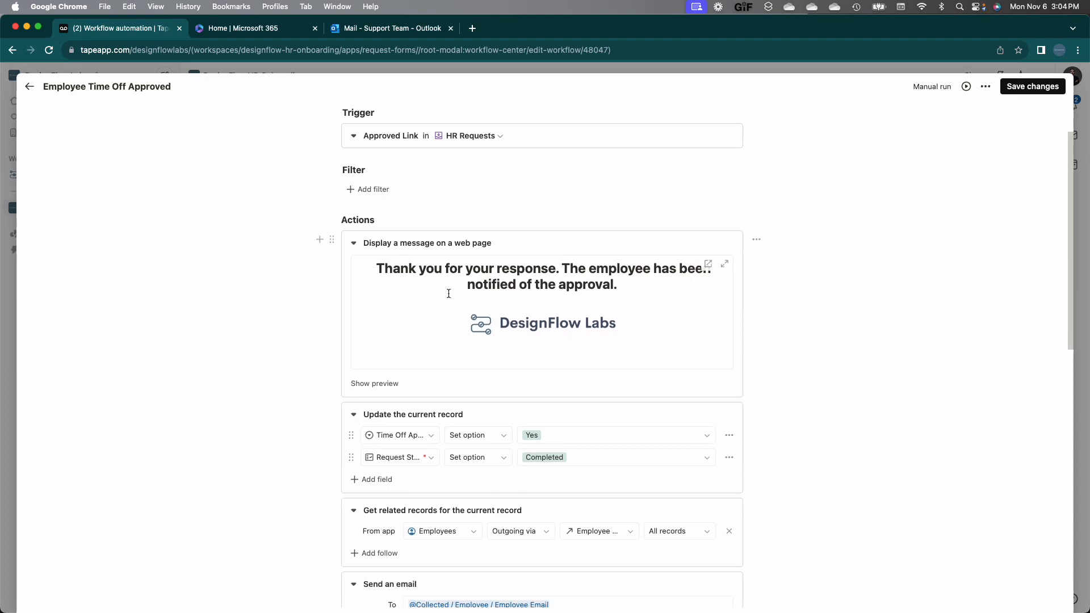
pyautogui.scroll(-8, 285, 365)
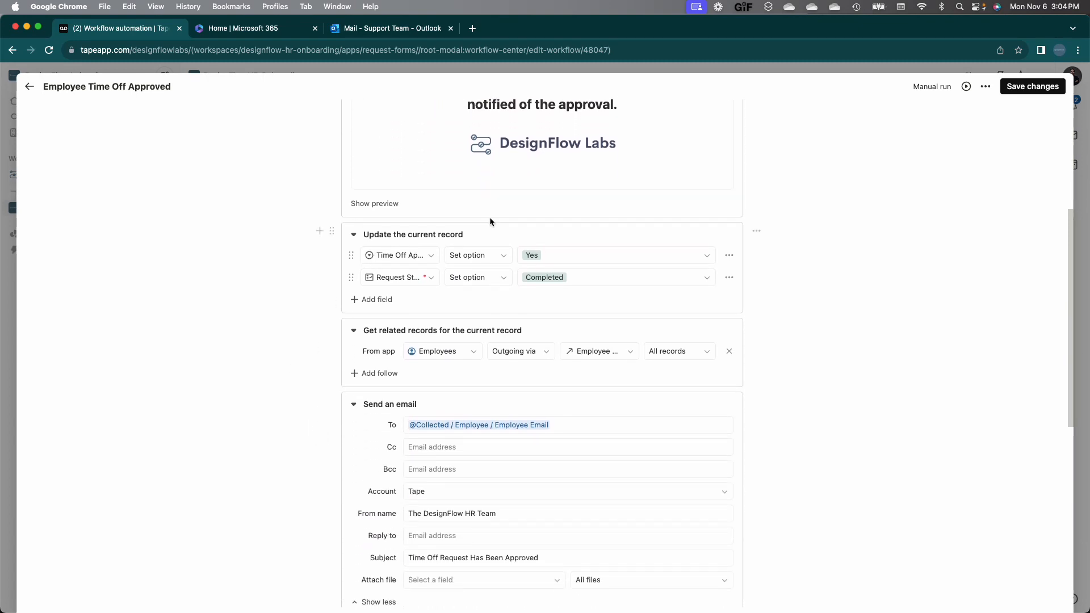
pyautogui.scroll(-6, 296, 411)
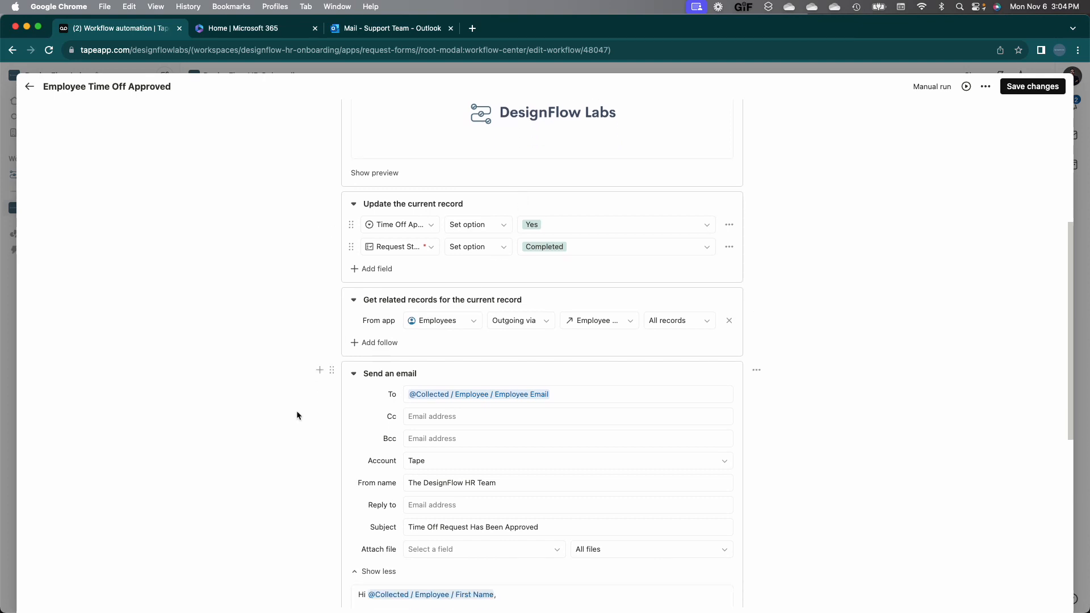
pyautogui.scroll(-5, 318, 403)
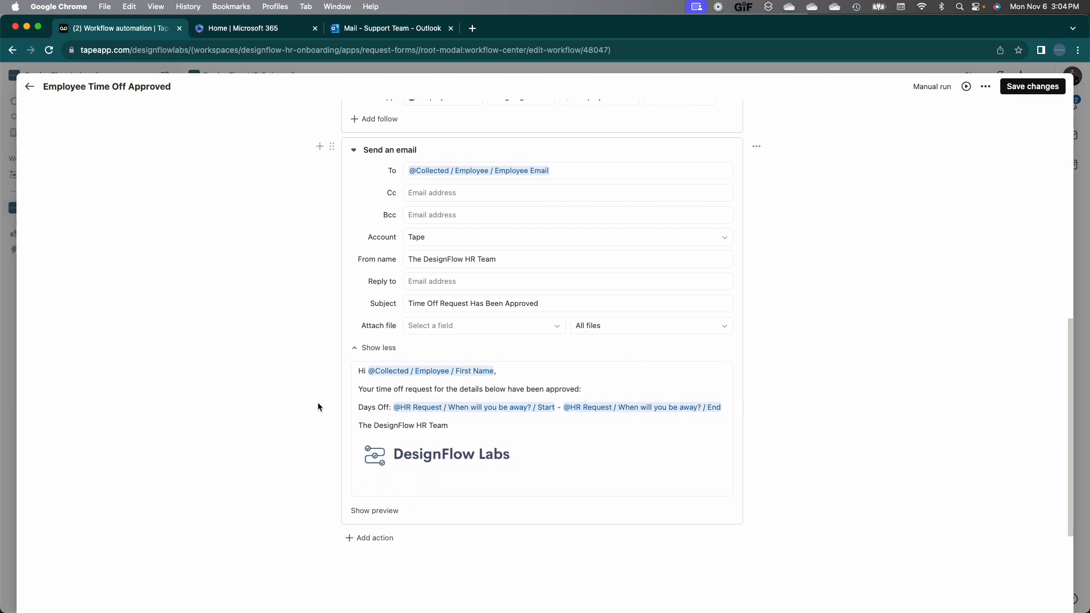
pyautogui.scroll(5, 318, 406)
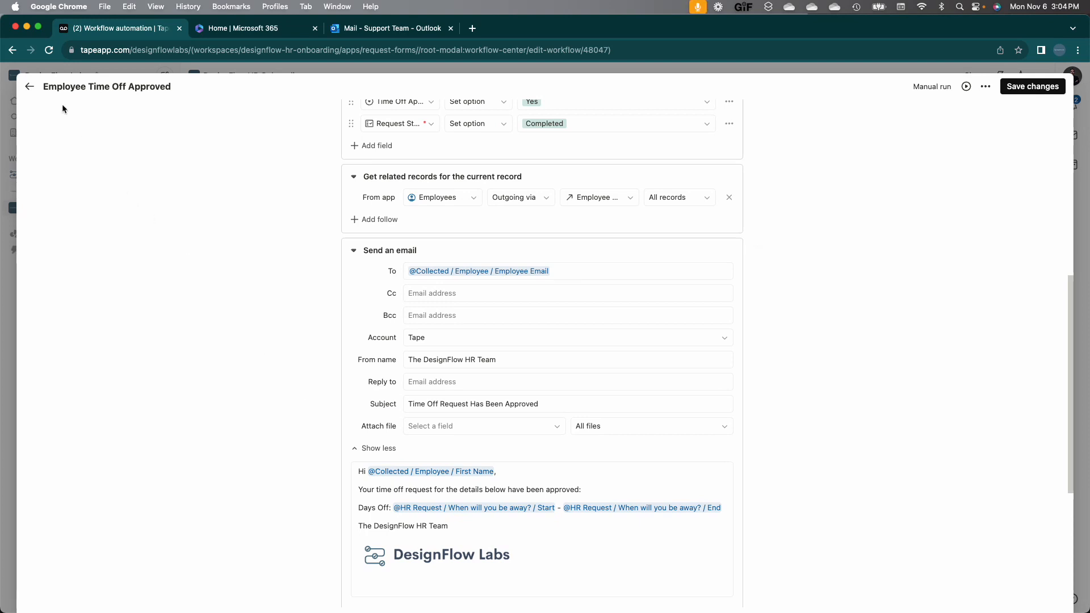
pyautogui.click(29, 86)
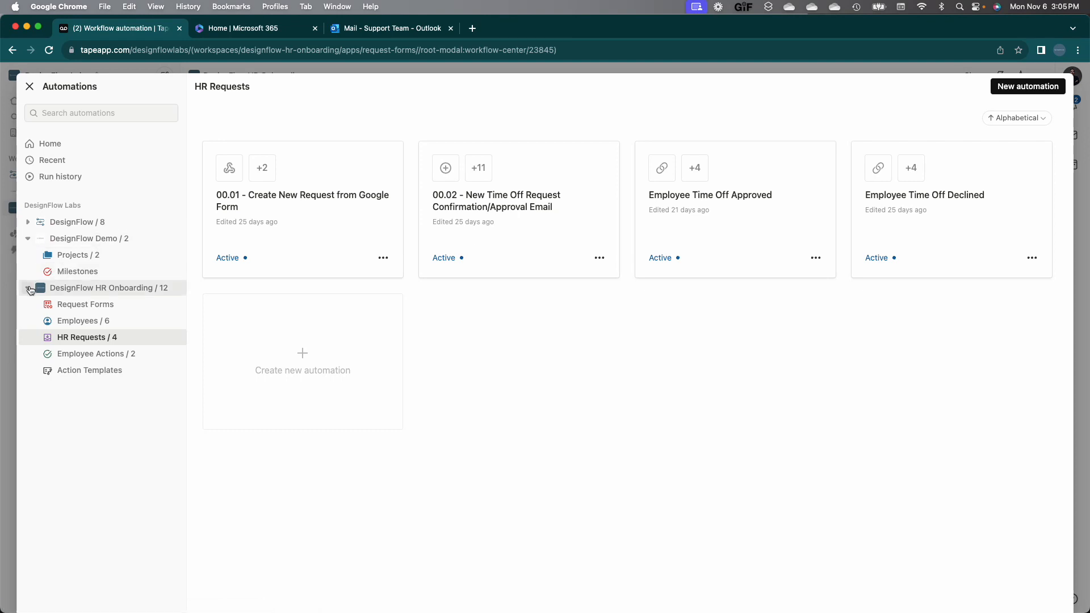
# Step: Create a Projects automation triggered 'When a record is updated' with an Execute a script action found by searching 'ex'
pyautogui.click(84, 256)
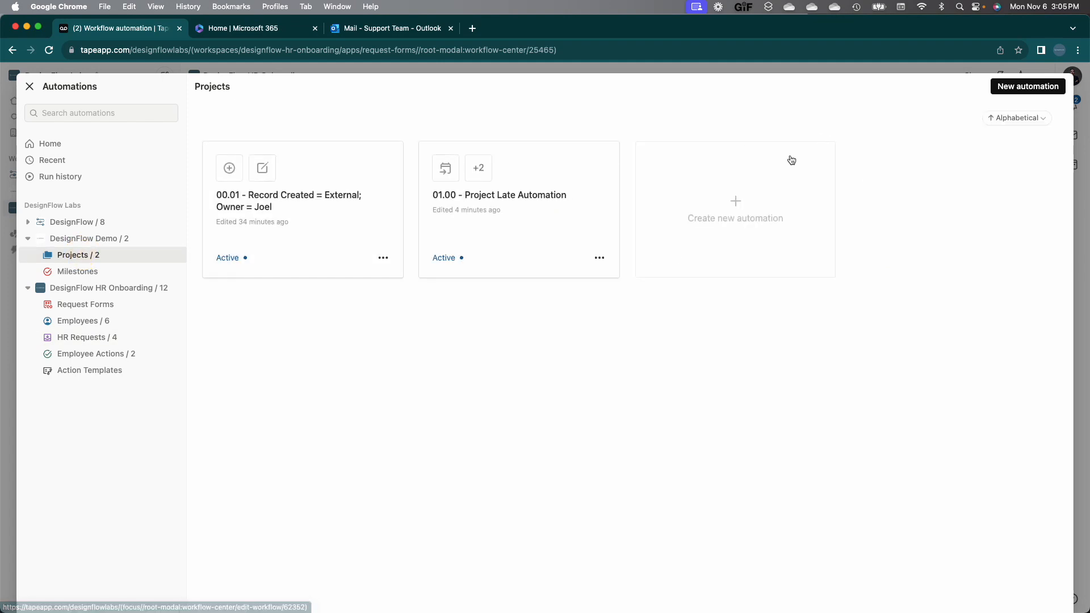
pyautogui.click(688, 211)
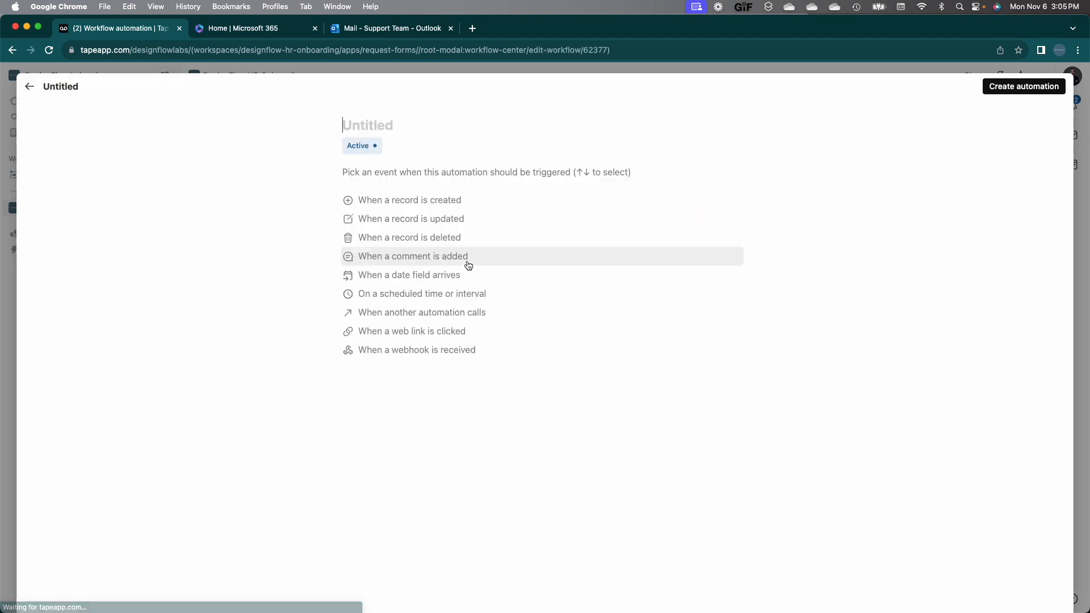
pyautogui.click(452, 221)
pyautogui.click(379, 354)
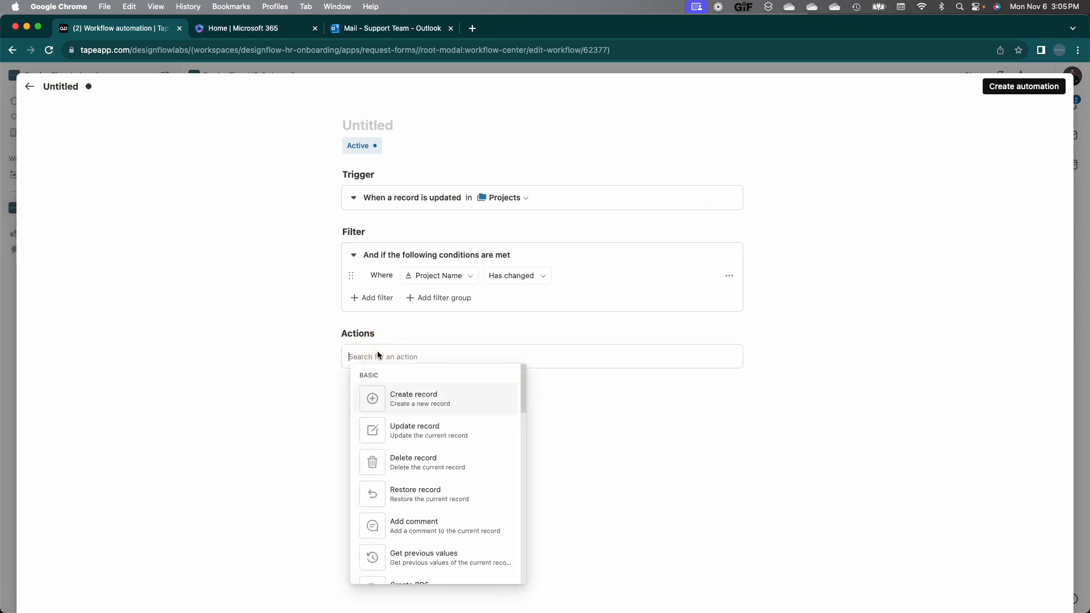
pyautogui.scroll(-5, 438, 455)
pyautogui.write('ex')
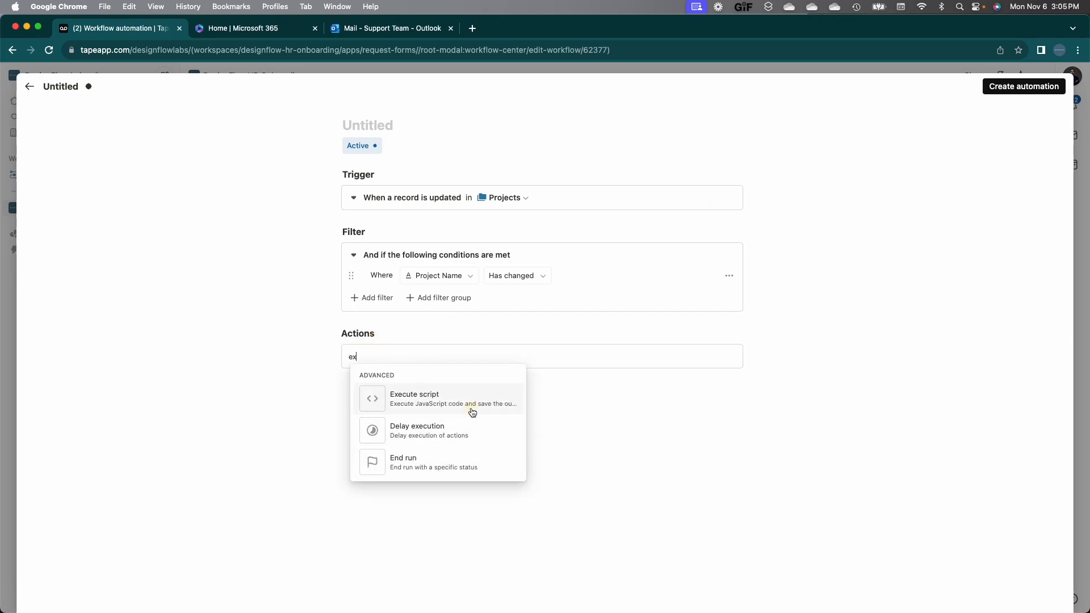
pyautogui.click(472, 412)
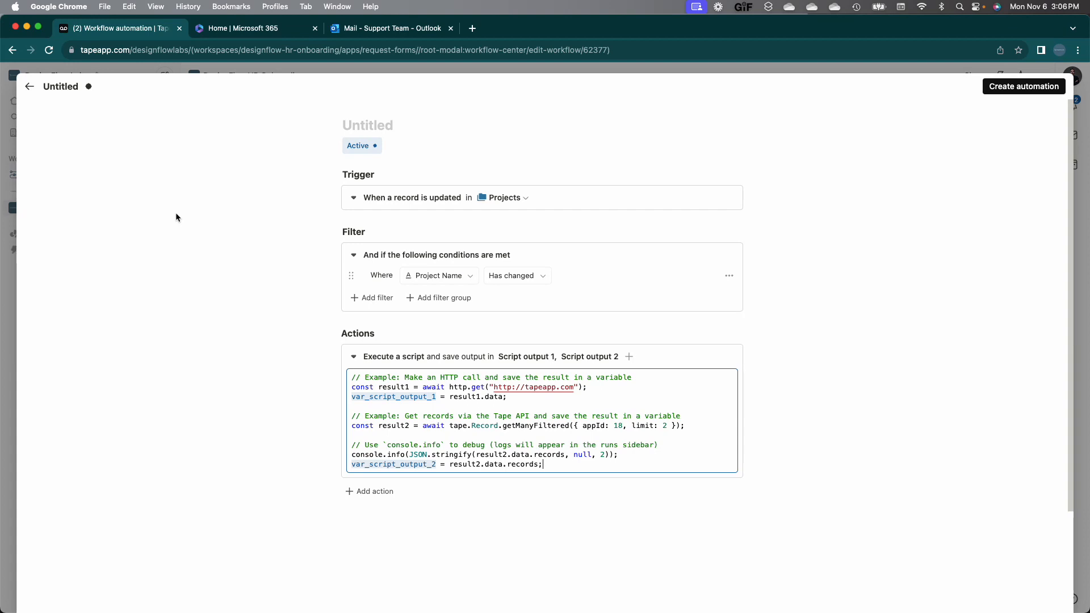
# Step: Discard the untitled automation draft, close the Automations panel, and return to DesignFlow Demo's Projects table
pyautogui.click(29, 87)
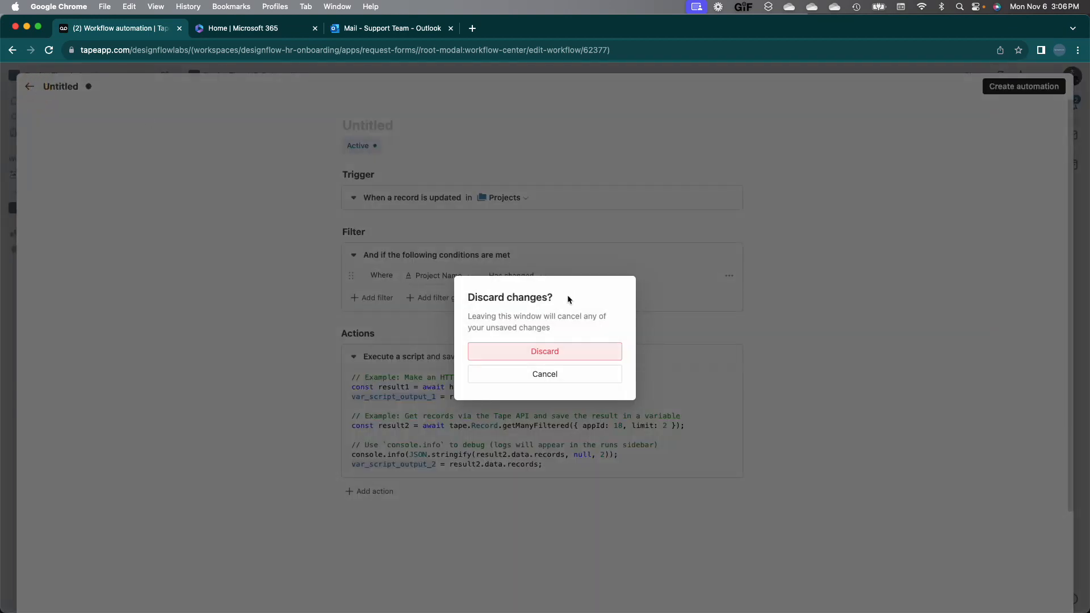
pyautogui.click(553, 350)
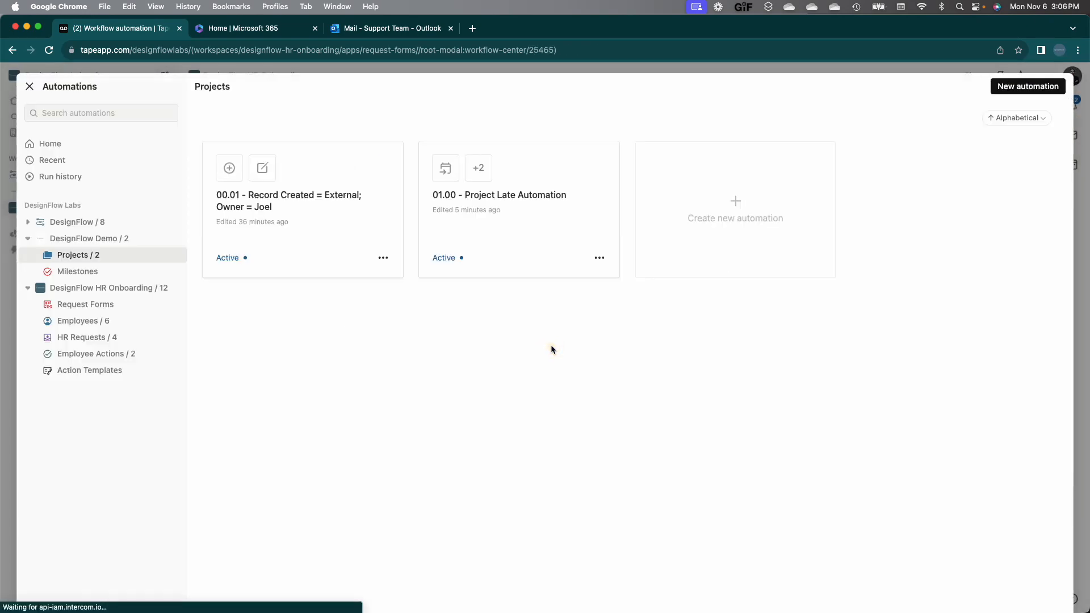
pyautogui.click(31, 87)
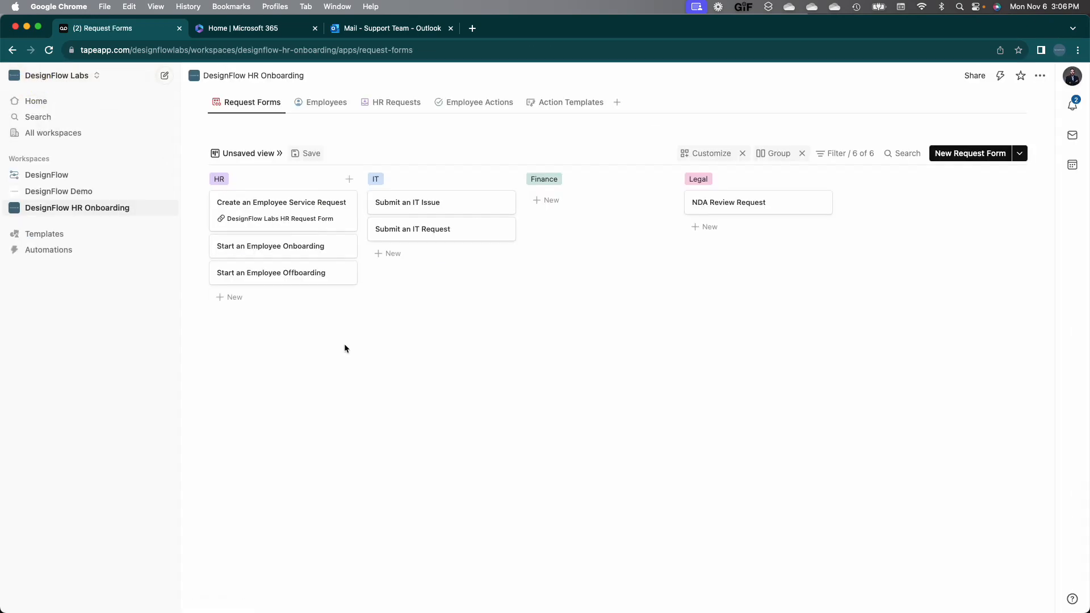
pyautogui.click(62, 191)
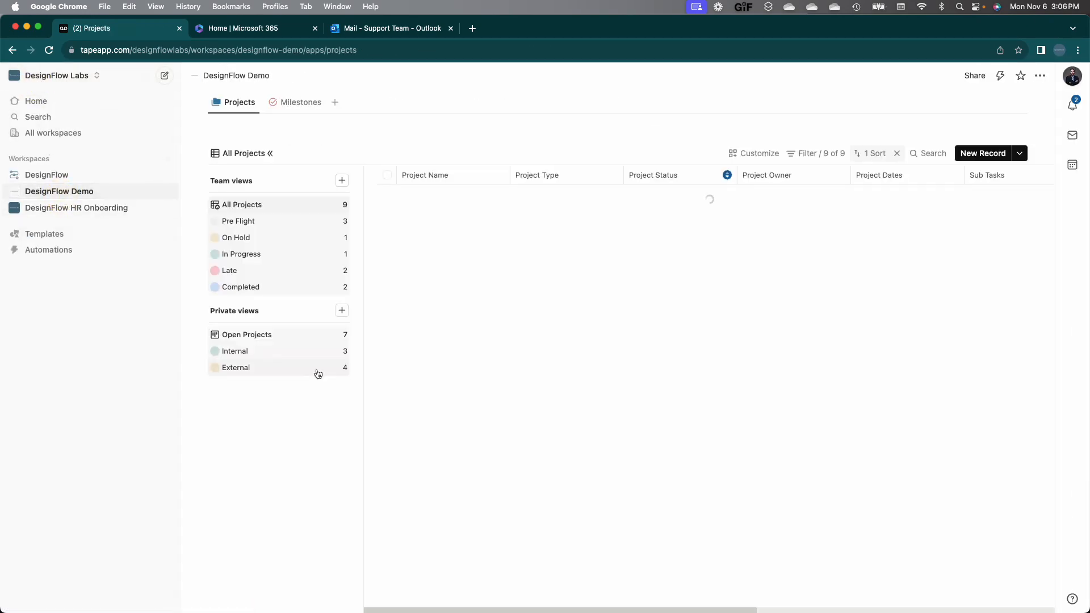